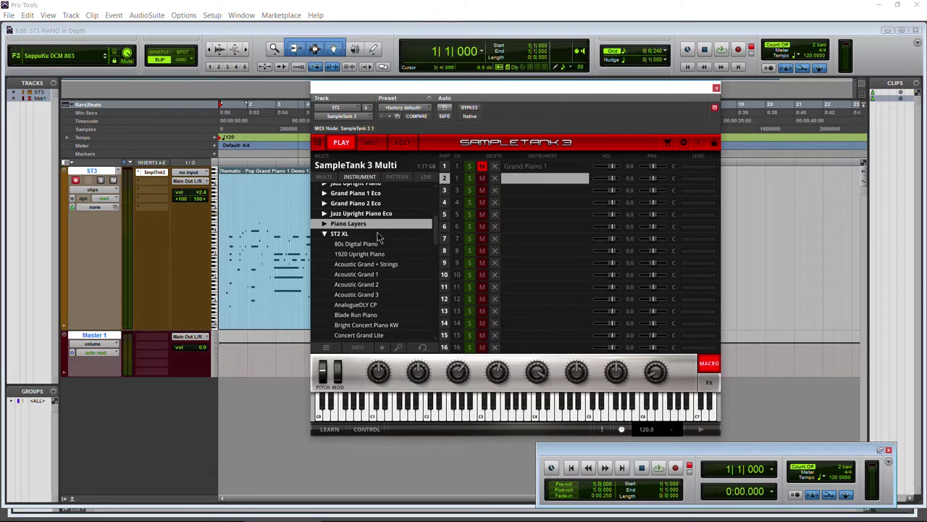
# Collapse the ST2 XL instrument folder, and select and unmute part 1, which holds Grand Piano 1
pyautogui.click(325, 234)
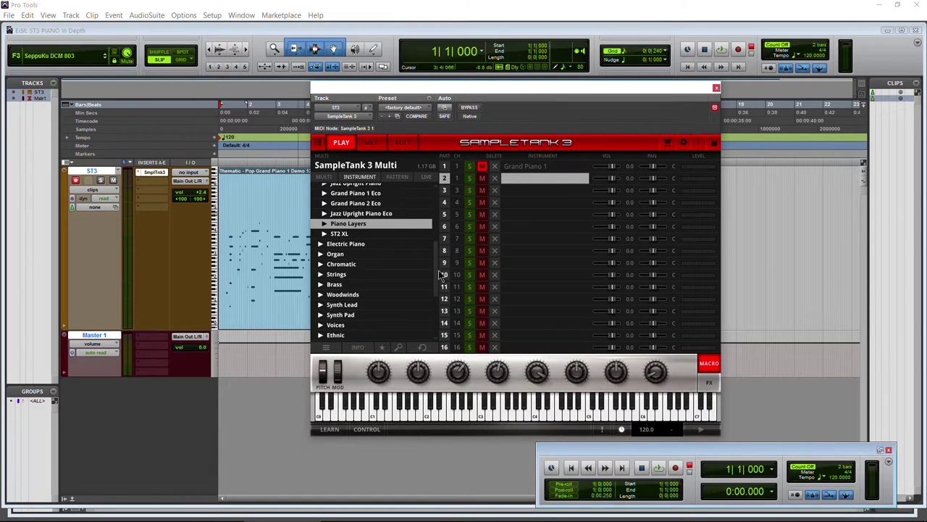
pyautogui.scroll(5, 438, 275)
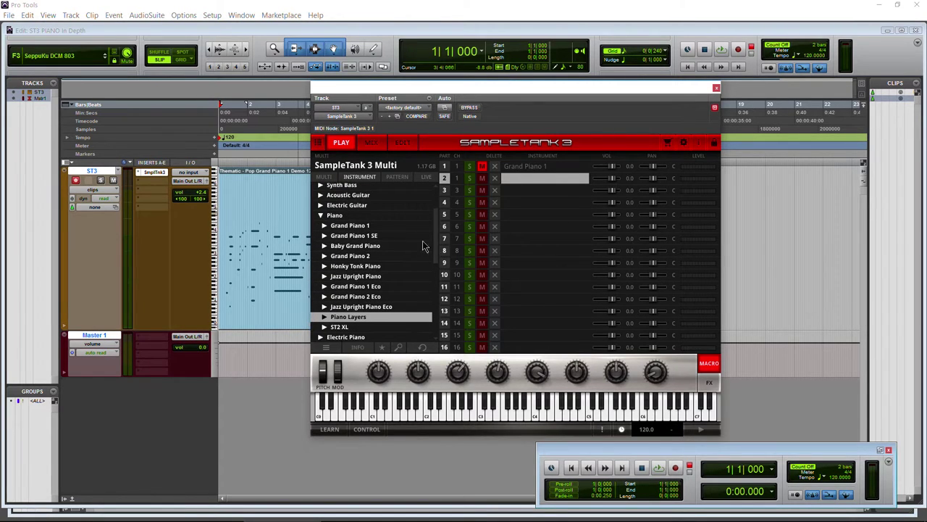
pyautogui.click(520, 167)
pyautogui.click(483, 167)
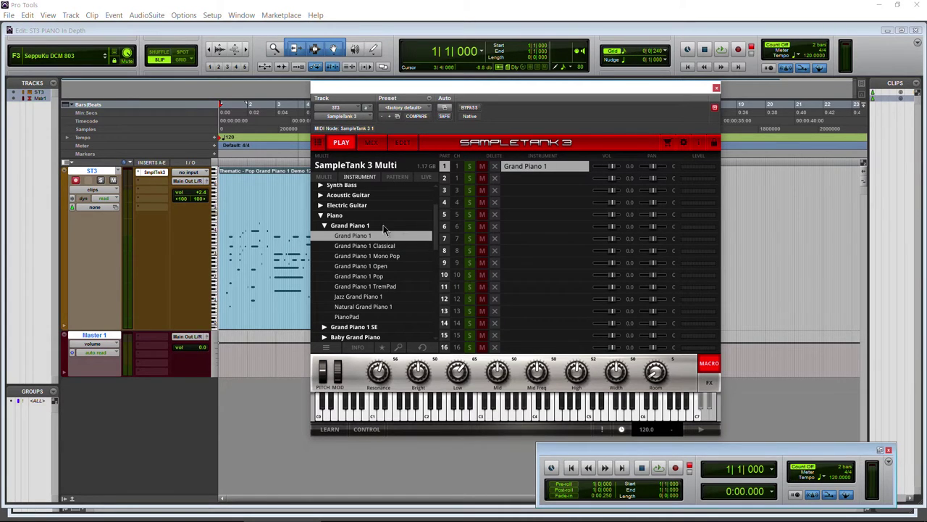
# Look over the Grand Piano 1 presets, its effects and macro controls, and the Mix and Edit views
pyautogui.scroll(1, 433, 218)
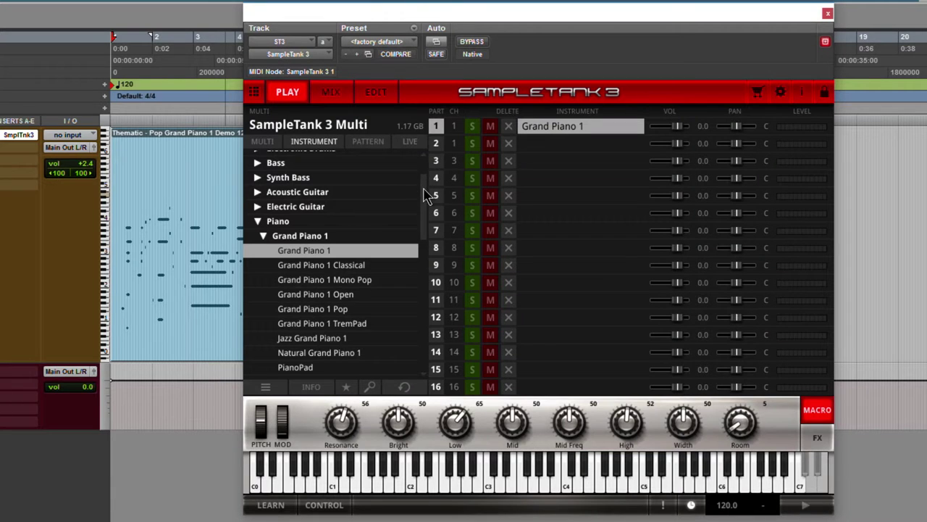
pyautogui.scroll(-3, 427, 196)
pyautogui.scroll(2, 419, 227)
pyautogui.scroll(2, 427, 200)
pyautogui.scroll(-3, 413, 232)
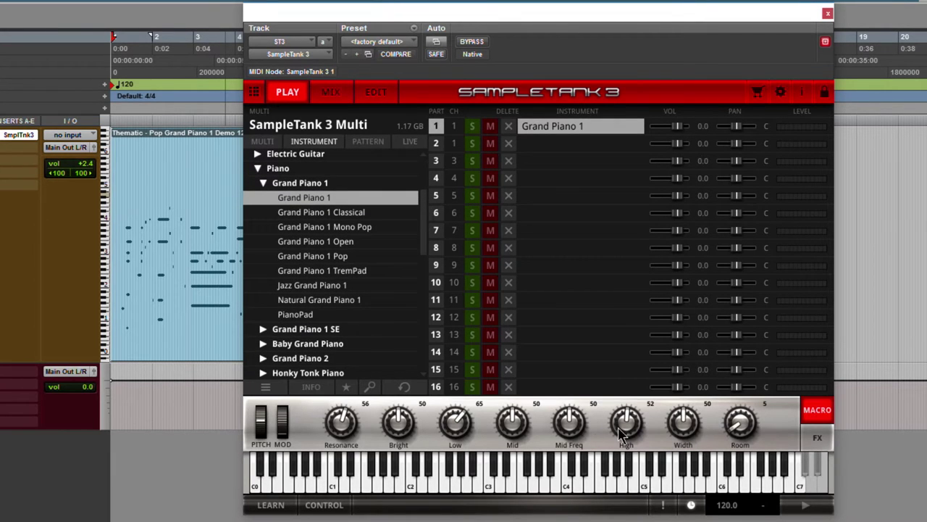
pyautogui.click(816, 435)
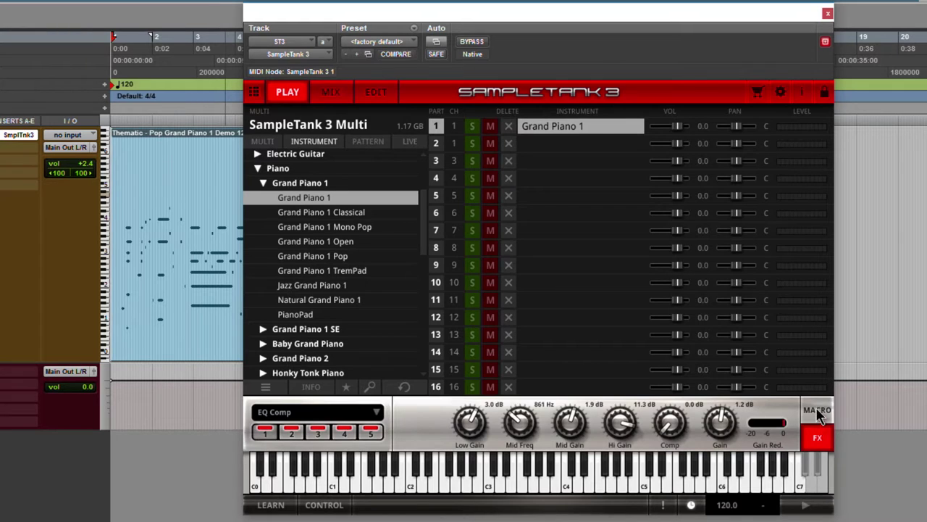
pyautogui.click(815, 408)
pyautogui.click(330, 92)
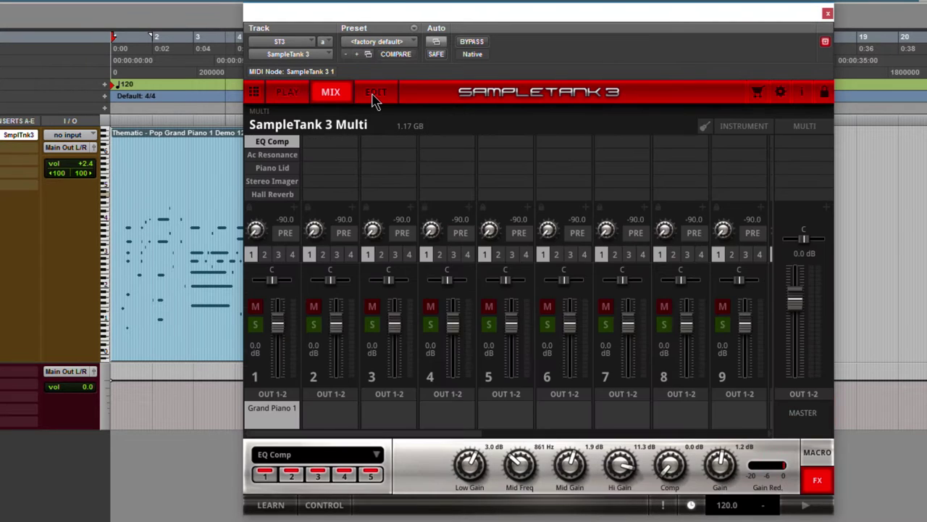
pyautogui.click(375, 92)
pyautogui.click(330, 92)
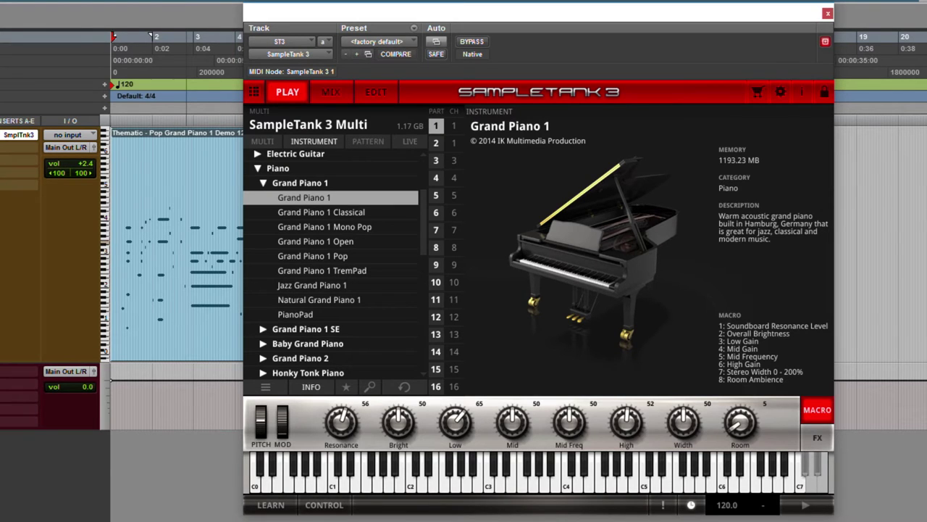
# Play the clip with Grand Piano 1 and view the information for its variations from Classical through Jazz Grand Piano 1
pyautogui.press('space')
pyautogui.click(334, 216)
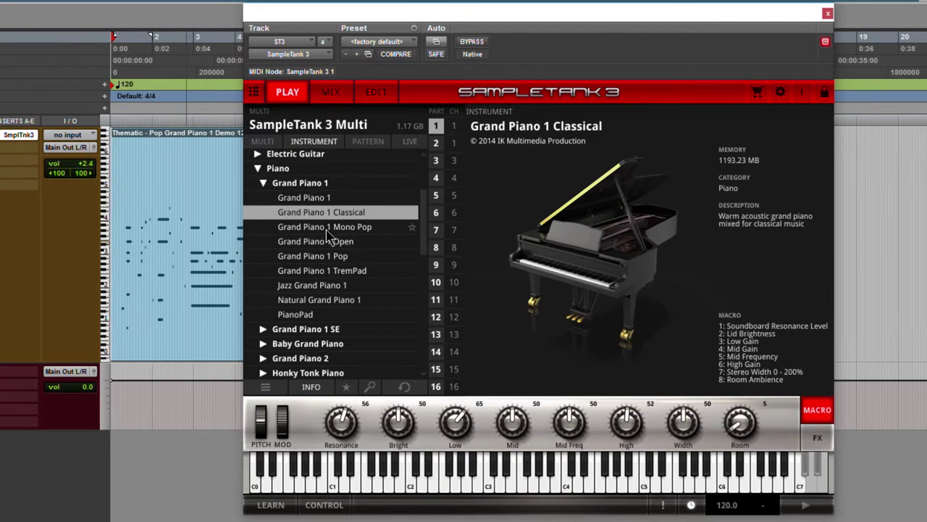
pyautogui.click(326, 229)
pyautogui.click(330, 242)
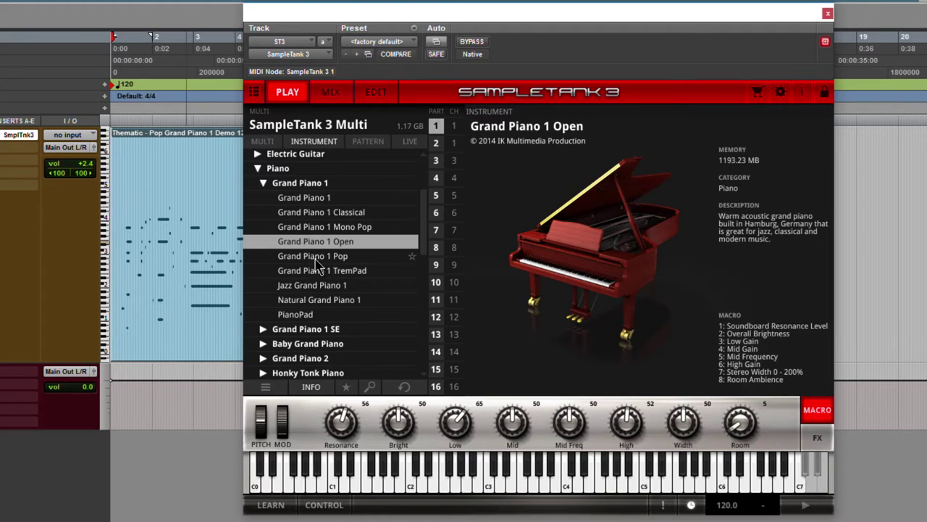
pyautogui.click(316, 257)
pyautogui.click(319, 272)
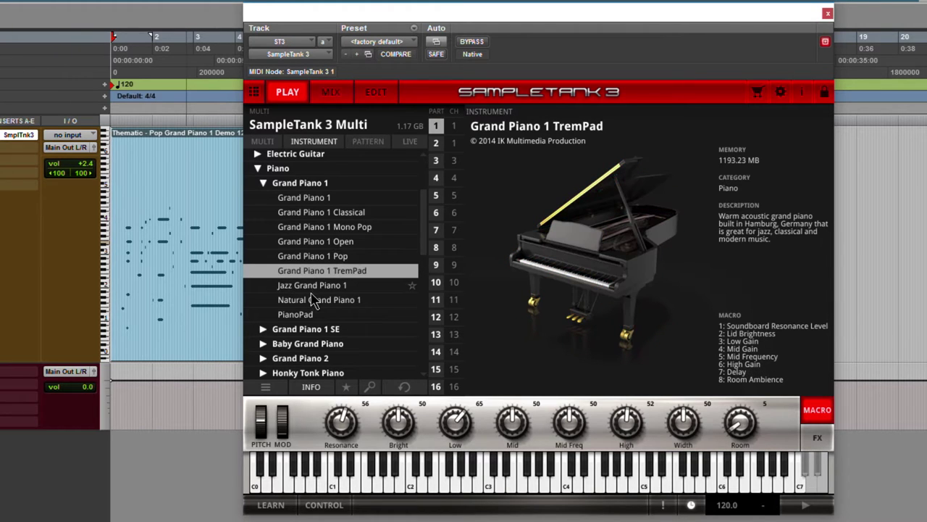
pyautogui.click(313, 287)
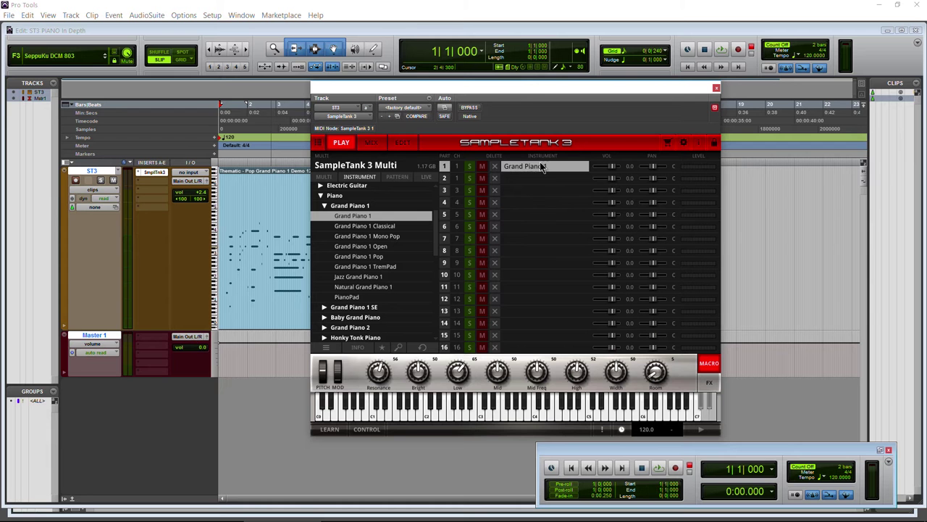
# Load Grand Piano 1 Pop into part 1 and play the piano clip with it
pyautogui.click(370, 267)
pyautogui.click(359, 257)
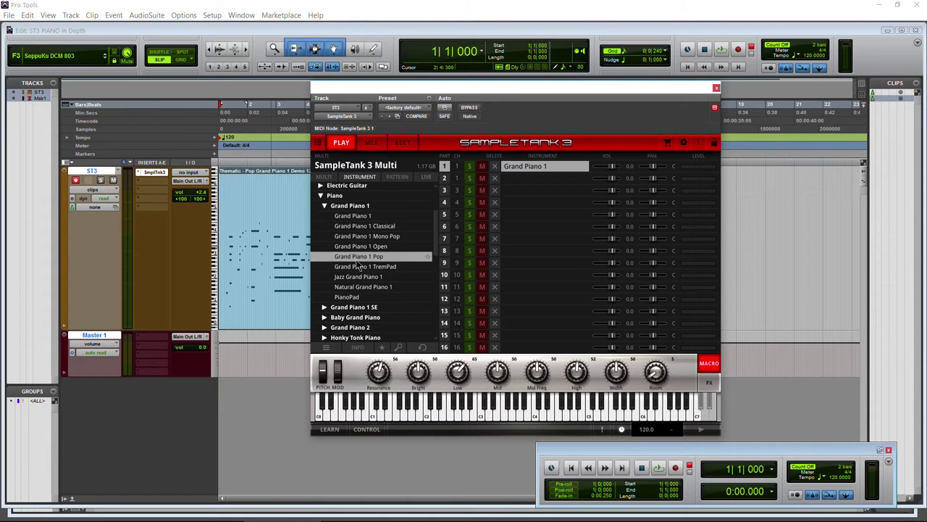
pyautogui.doubleClick(360, 259)
pyautogui.click(659, 468)
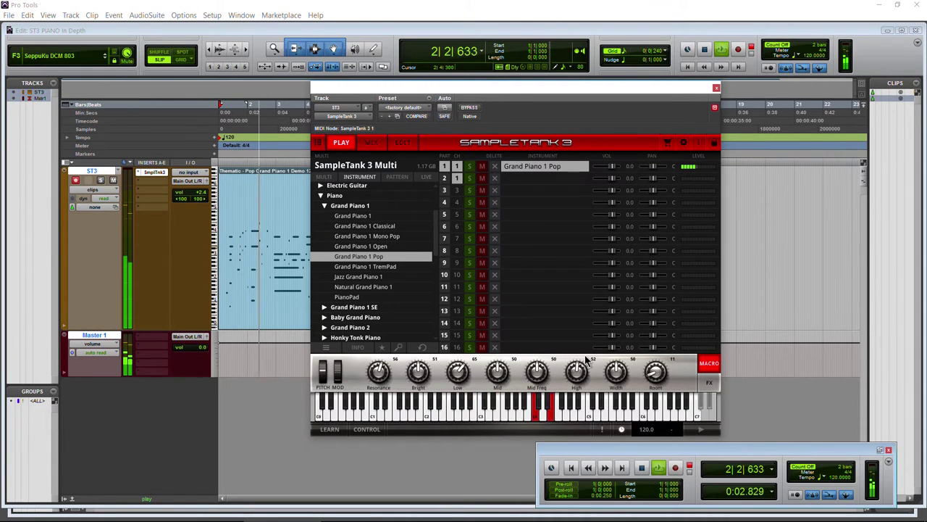
# Inspect the EQ Comp, Stereo Imager and Plate Reverb effects of Grand Piano 1 Pop during playback, and stop the playback
pyautogui.click(709, 382)
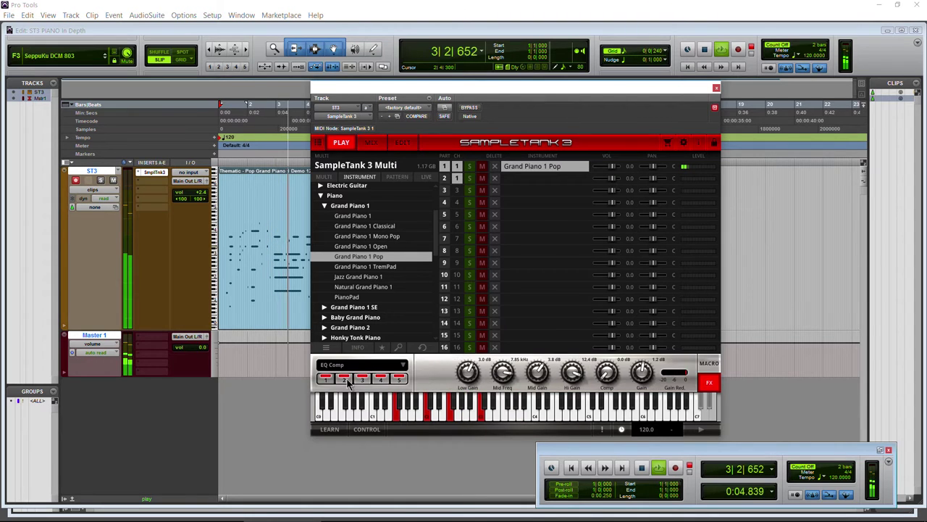
pyautogui.click(381, 379)
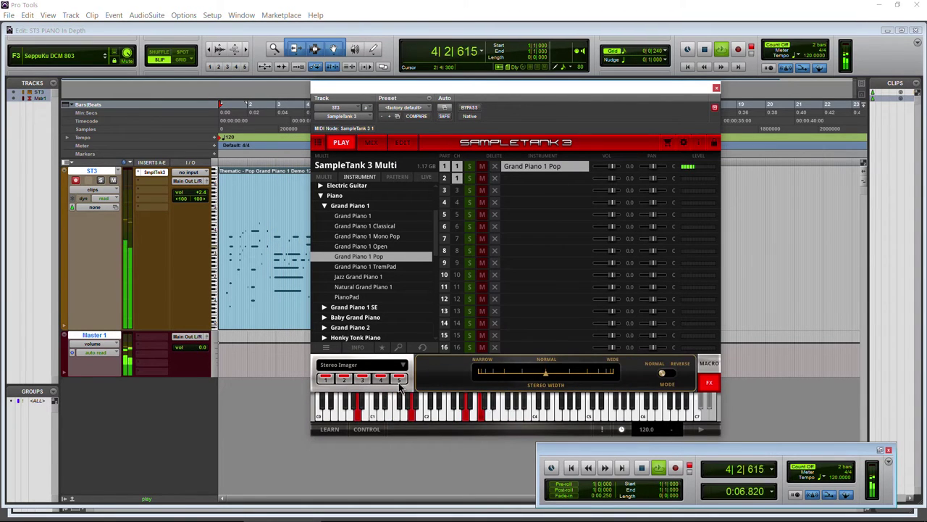
pyautogui.click(398, 378)
pyautogui.press('space')
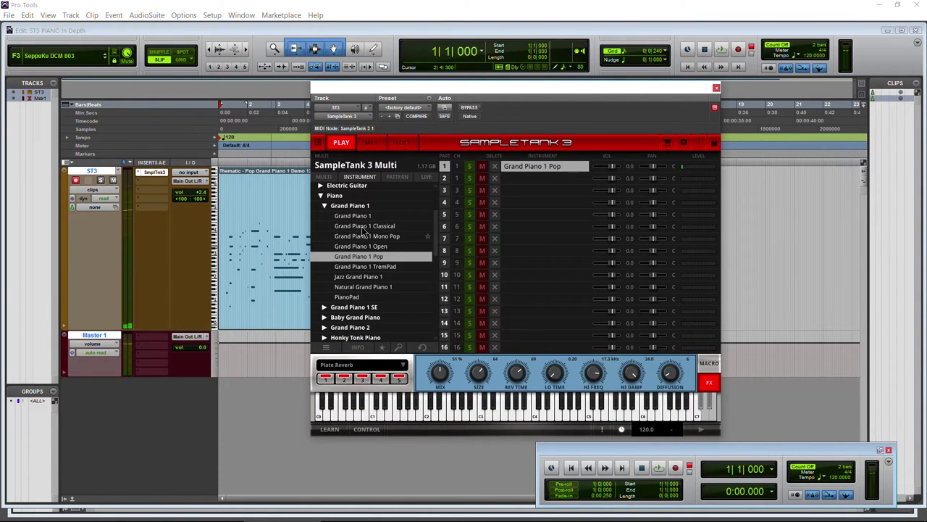
# Load the standard Grand Piano 1 back into part 1 and audition the clip with it
pyautogui.doubleClick(352, 216)
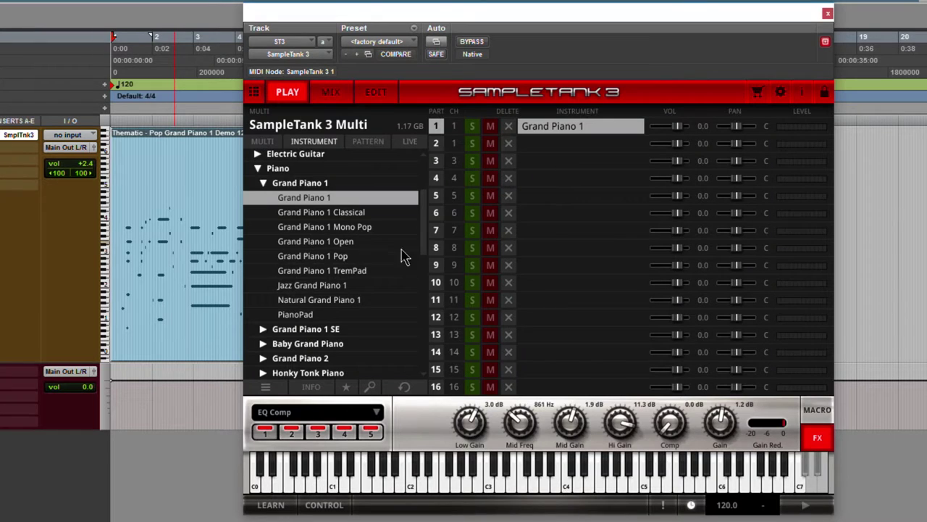
pyautogui.moveTo(436, 233); pyautogui.dragTo(437, 238)
pyautogui.press('space')
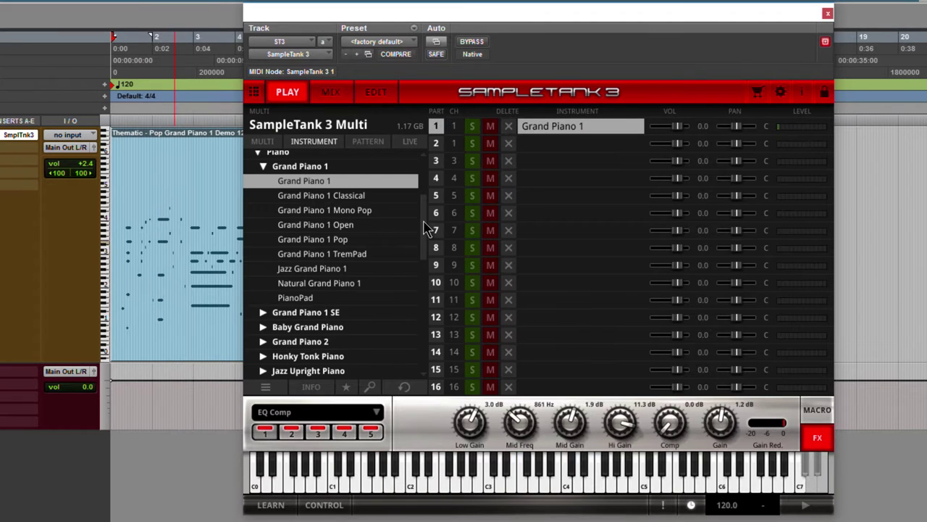
# Load Baby Grand into part 1, play the clip with it, and check its macro and effects controls
pyautogui.scroll(-6, 428, 229)
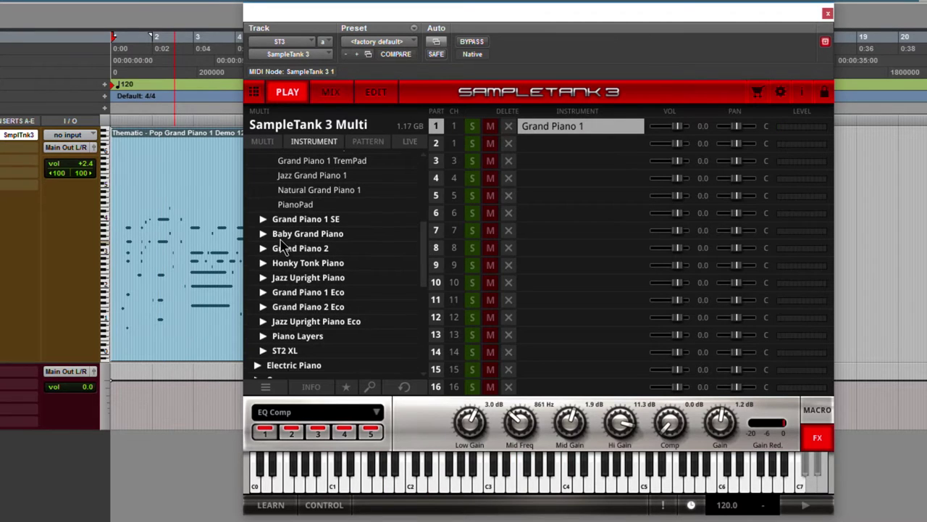
pyautogui.click(264, 233)
pyautogui.click(300, 248)
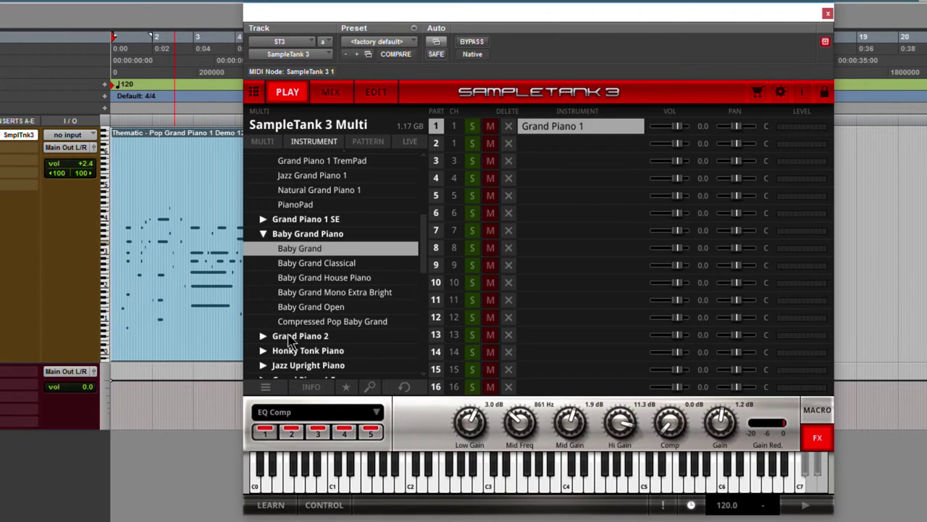
pyautogui.doubleClick(303, 250)
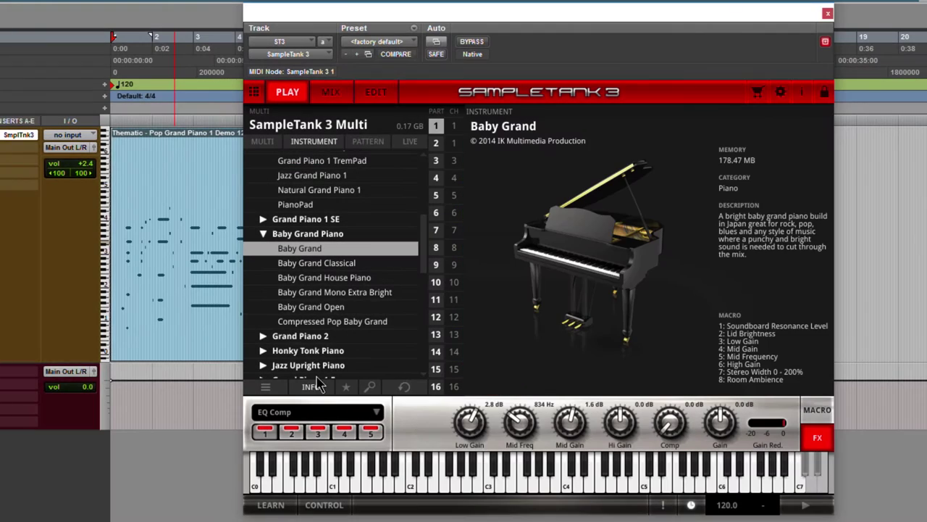
pyautogui.press('space')
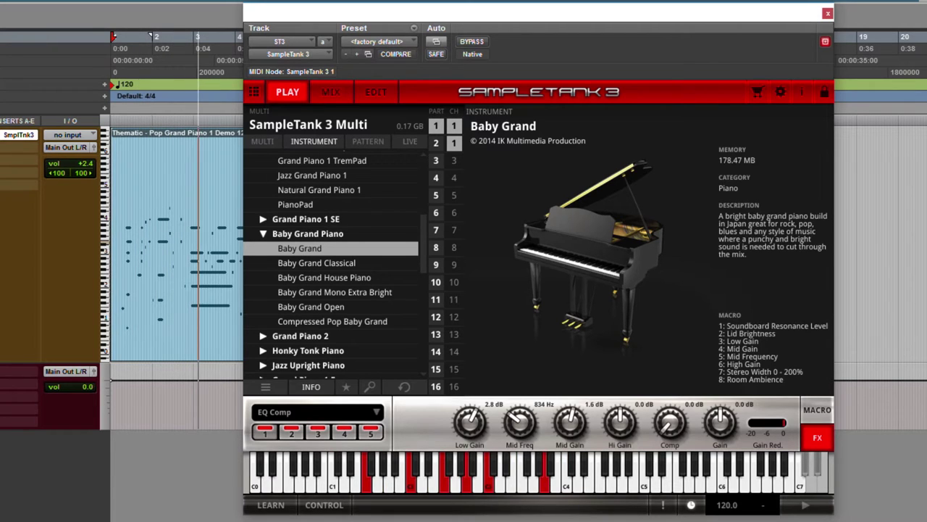
pyautogui.click(817, 418)
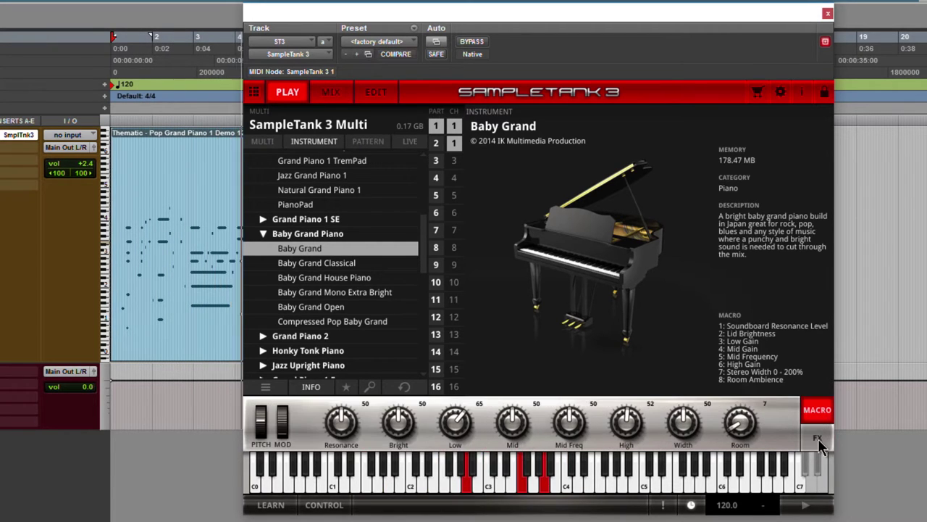
pyautogui.click(818, 439)
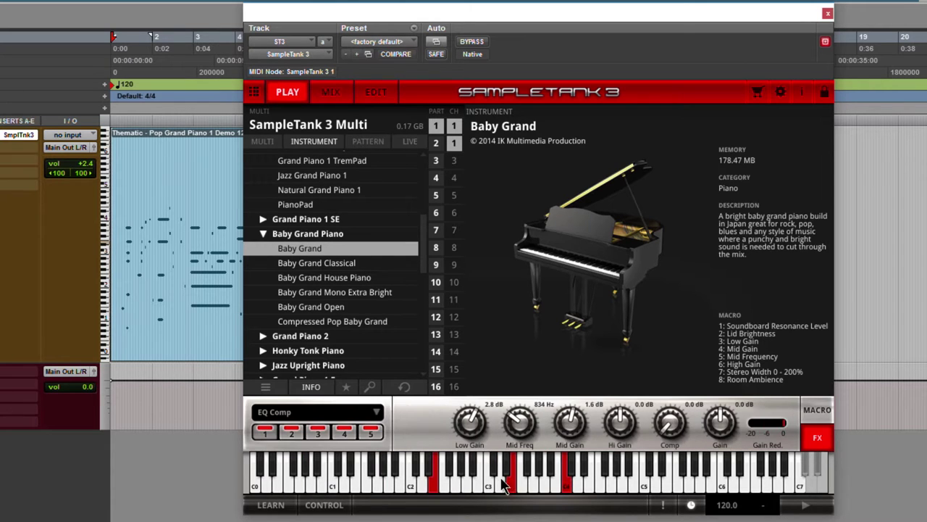
# Load Grand Piano 2 into part 1, audition the clip with it, and stop the playback
pyautogui.click(263, 336)
pyautogui.click(290, 352)
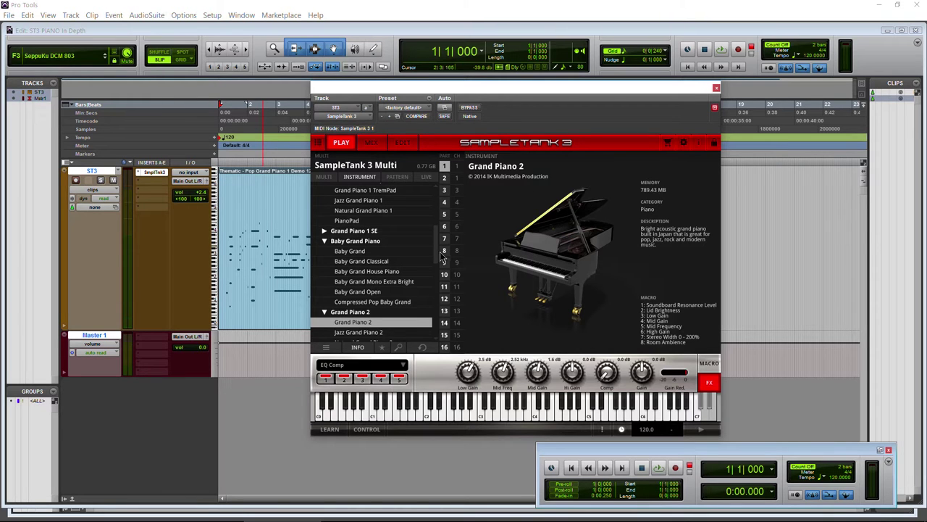
pyautogui.scroll(-5, 436, 243)
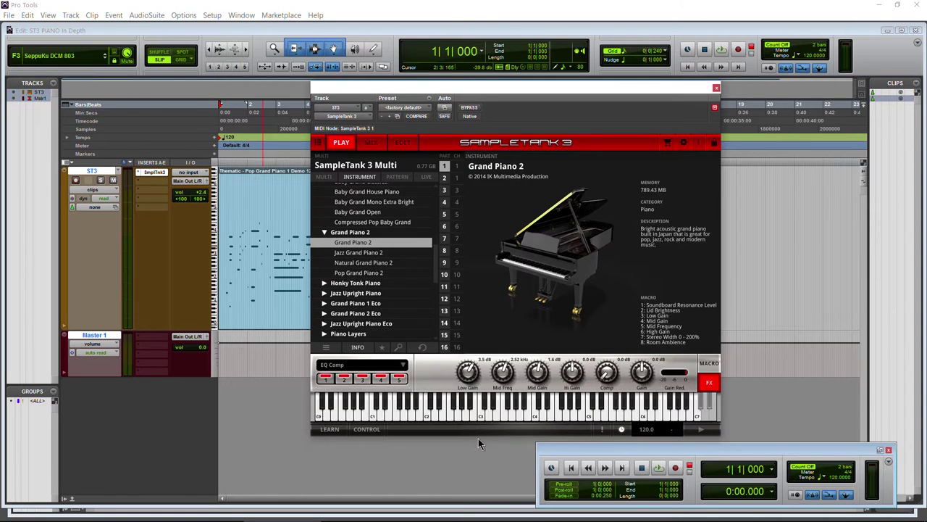
pyautogui.click(656, 469)
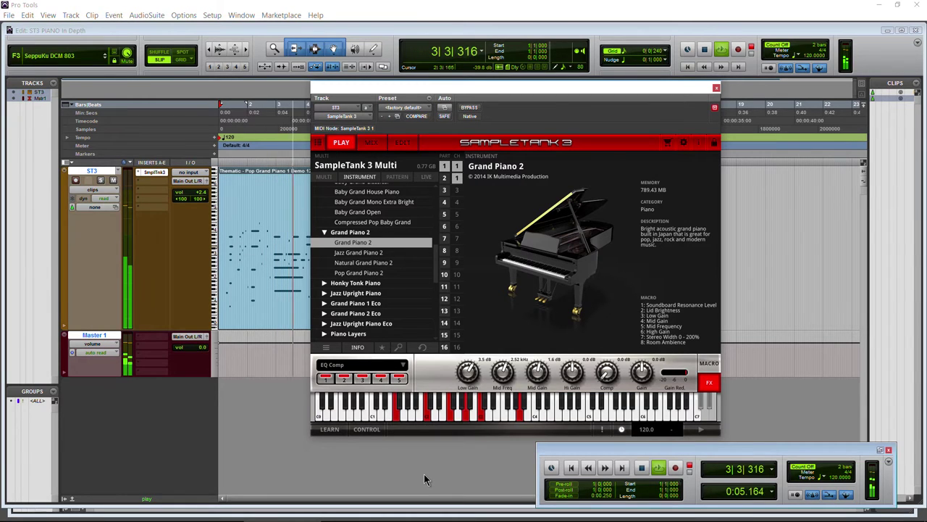
pyautogui.click(642, 469)
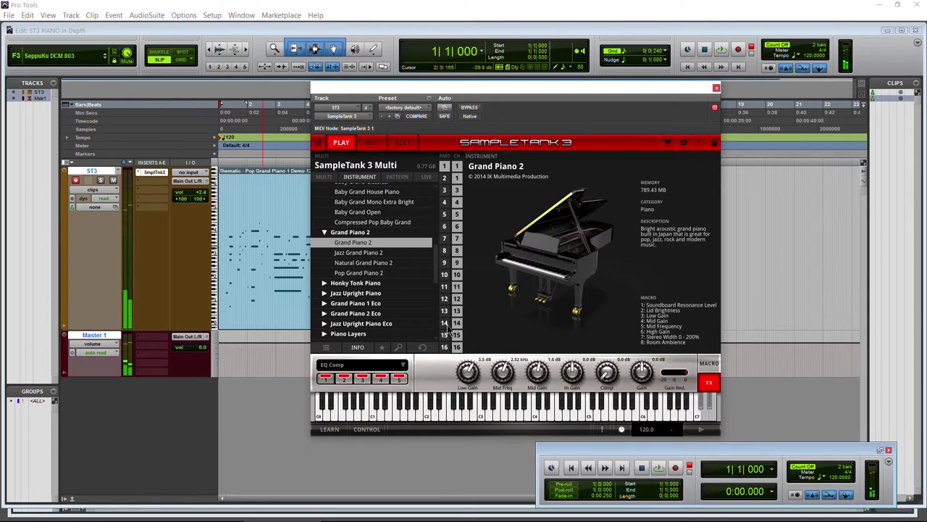
# Browse the Grand Piano 2 variations and view the information for Pop Grand Piano 2
pyautogui.click(361, 379)
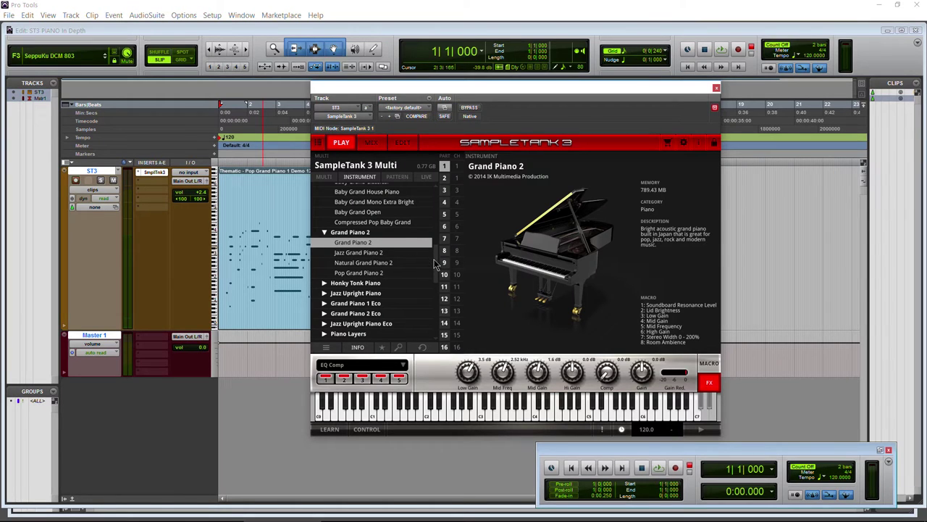
pyautogui.scroll(-1, 438, 265)
pyautogui.scroll(-1, 438, 264)
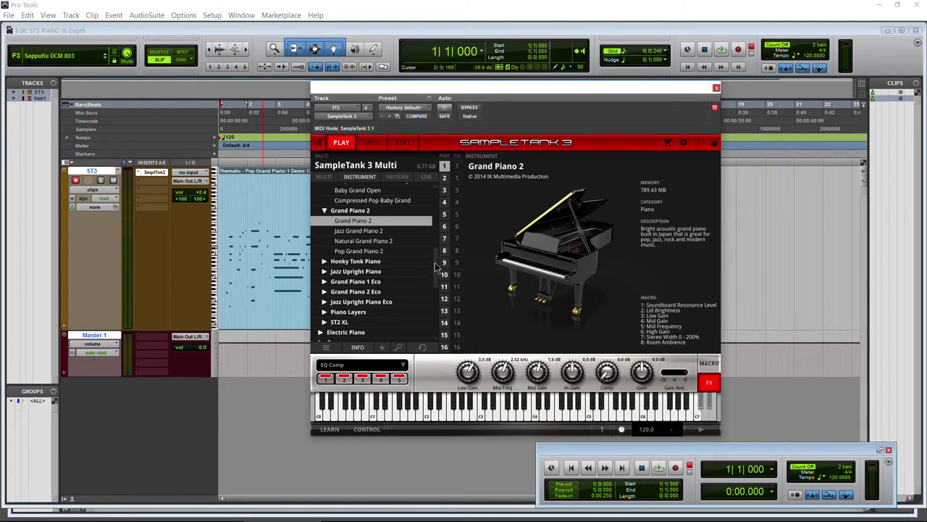
pyautogui.click(345, 377)
pyautogui.click(364, 379)
pyautogui.click(364, 381)
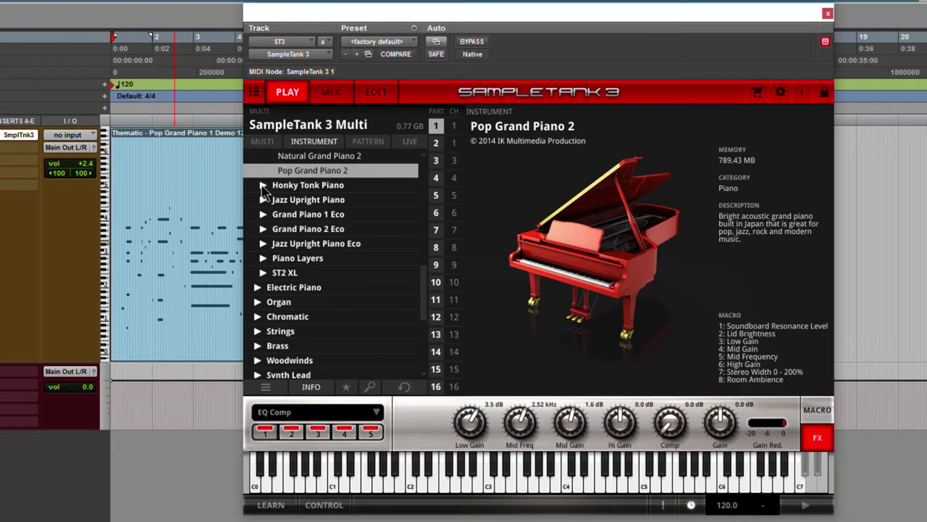
# Load Honky Tonk Piano from its folder into part 1 and play the clip with it
pyautogui.click(324, 207)
pyautogui.click(355, 221)
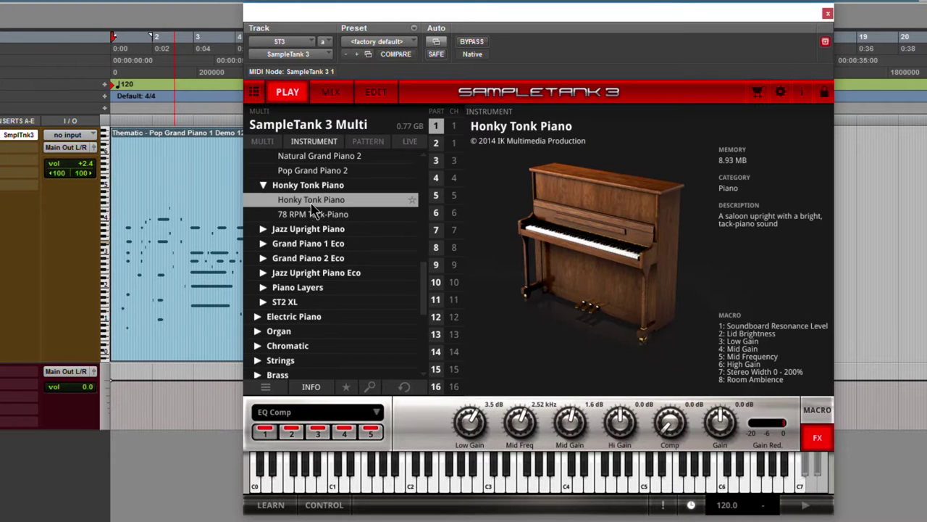
pyautogui.doubleClick(315, 203)
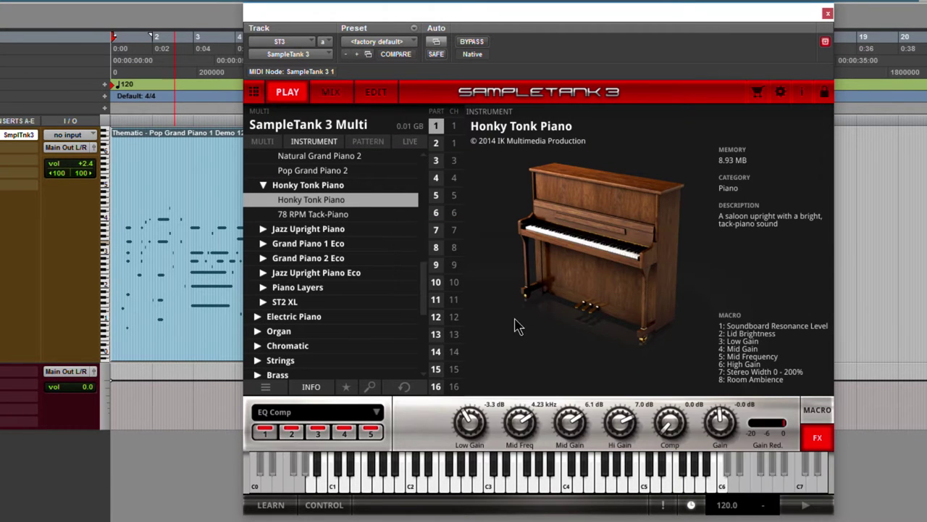
pyautogui.press('space')
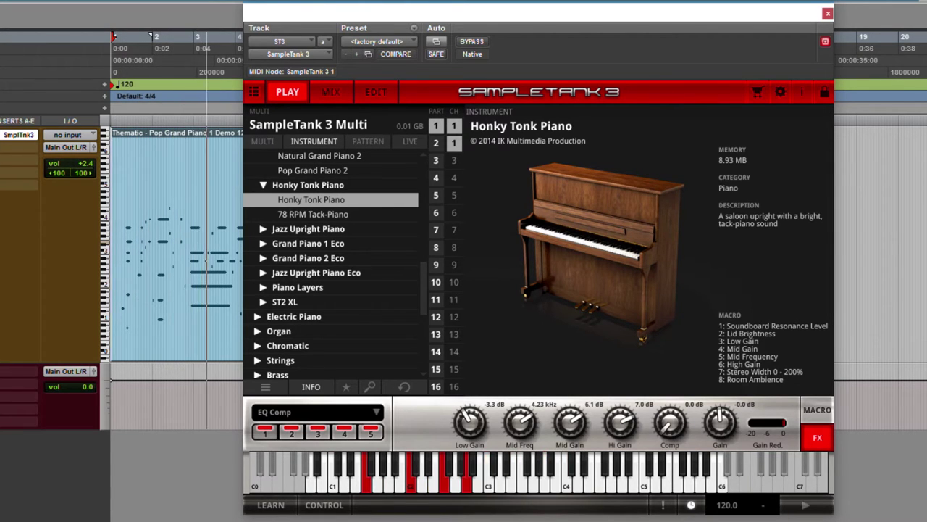
# Stop the clip playback and preview the House 04 123 bpm pattern from the Piano patterns
pyautogui.press('space')
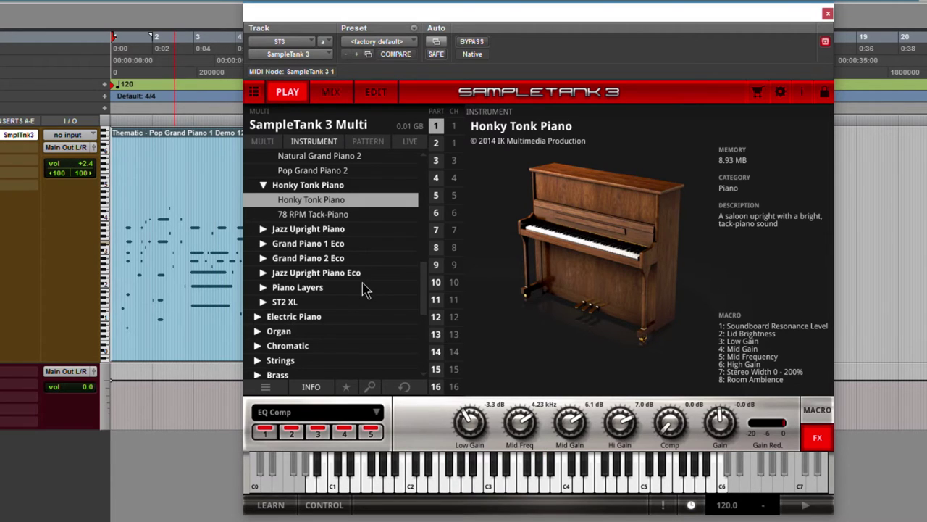
pyautogui.click(369, 142)
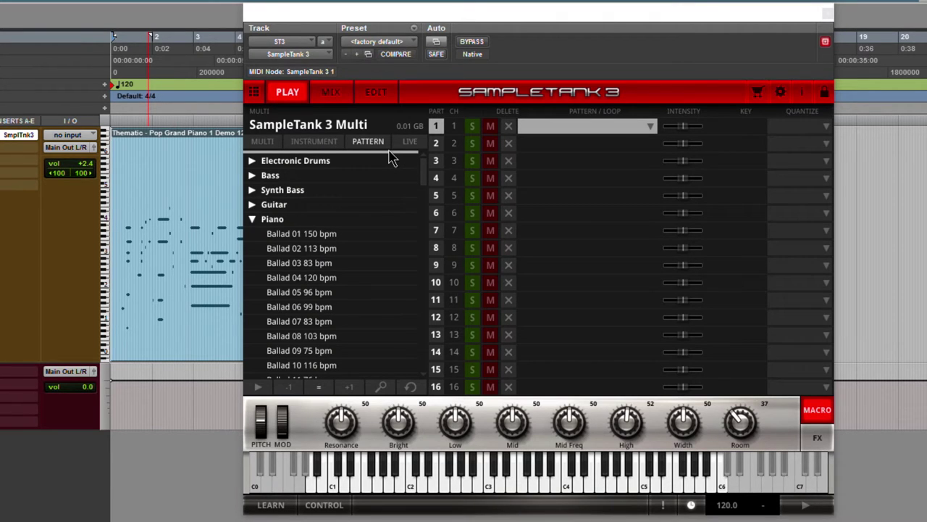
pyautogui.scroll(-10, 409, 224)
pyautogui.click(269, 261)
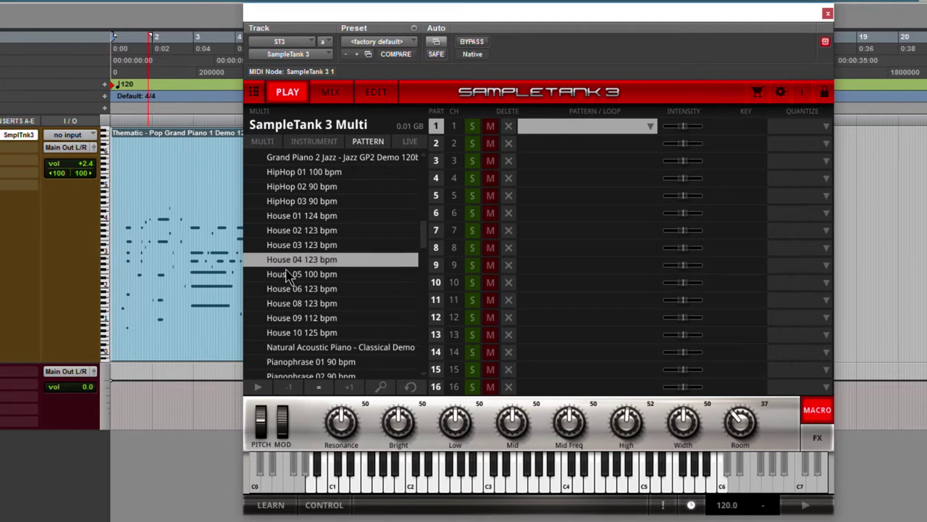
pyautogui.click(257, 389)
# Preview the Thematic - Pop Grand Piano 1 Demo pattern from the Piano patterns
pyautogui.scroll(-1, 426, 246)
pyautogui.moveTo(426, 246); pyautogui.dragTo(434, 346)
pyautogui.click(308, 263)
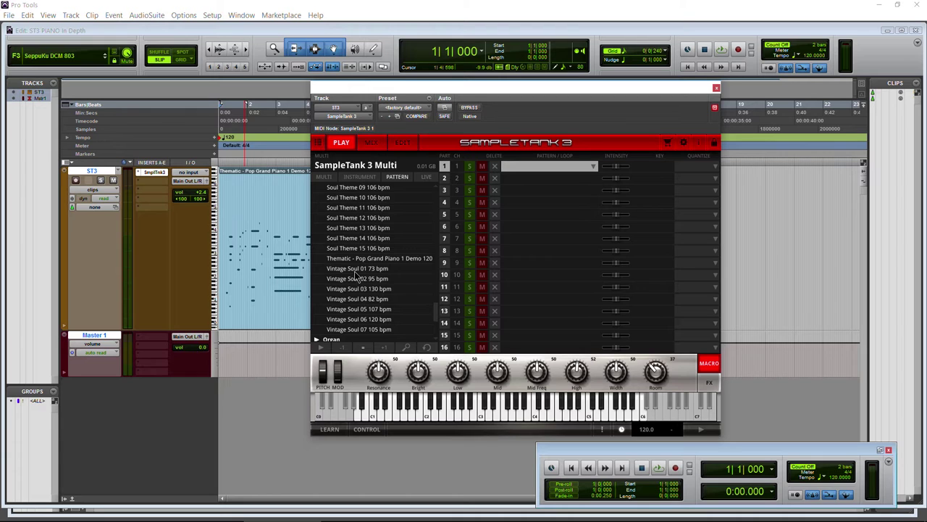
pyautogui.click(323, 347)
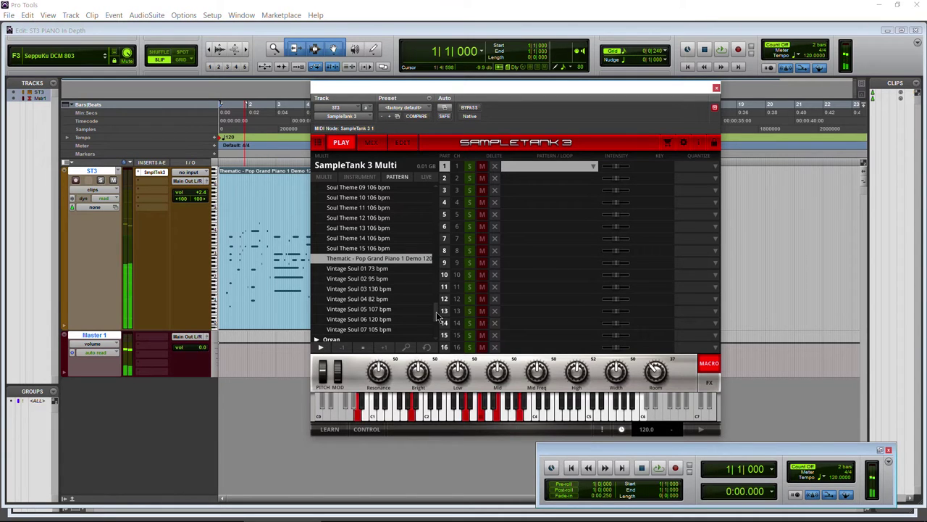
# Preview the Soul Theme 10 106 bpm and Pianophrase 01 90 bpm piano patterns
pyautogui.scroll(1, 403, 305)
pyautogui.click(362, 220)
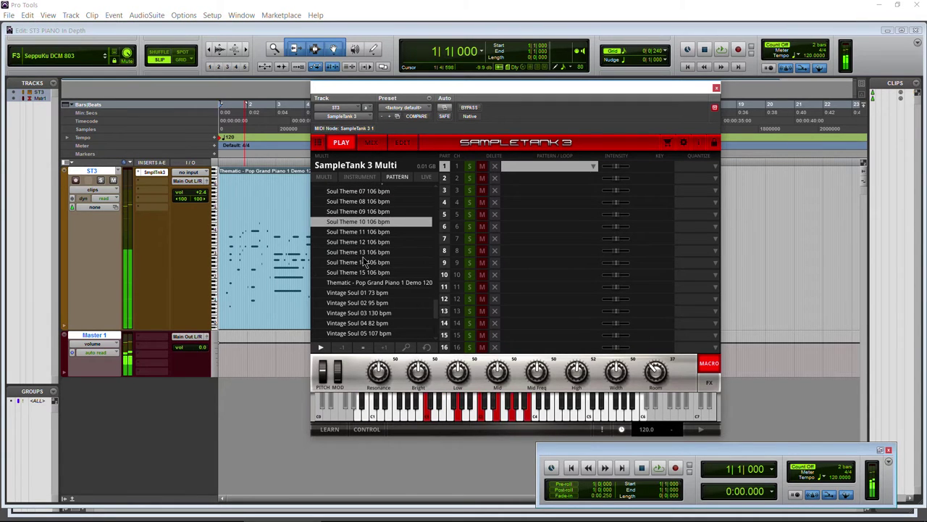
pyautogui.moveTo(437, 317); pyautogui.dragTo(394, 283)
pyautogui.click(348, 261)
pyautogui.scroll(5, 382, 268)
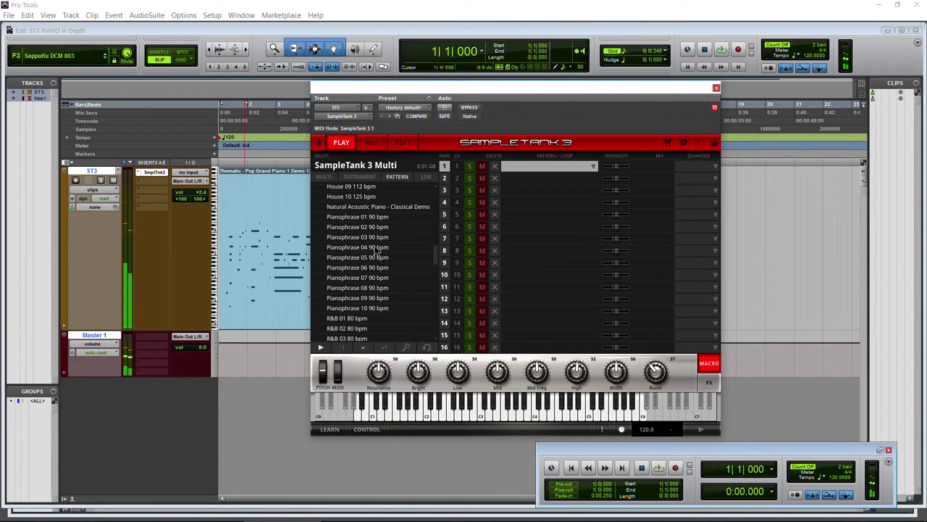
pyautogui.click(351, 217)
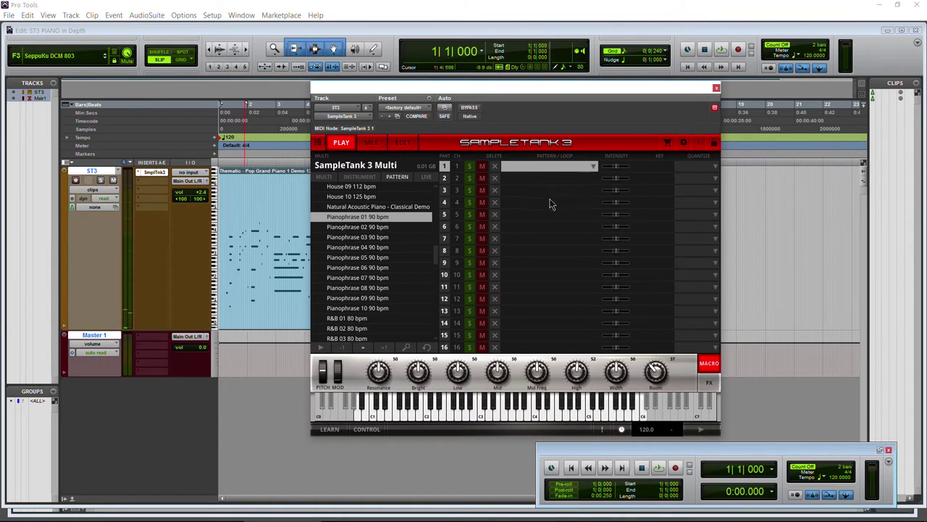
# Load Pianophrase 01 90 bpm and Pianophrase 02 90 bpm into part 1 and trigger them from their assigned keyboard keys
pyautogui.doubleClick(352, 218)
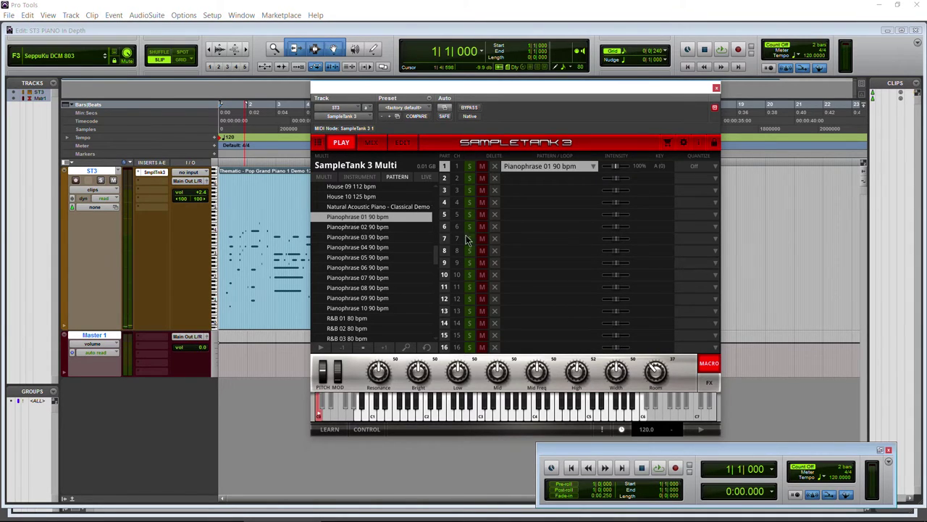
pyautogui.click(322, 416)
pyautogui.click(420, 227)
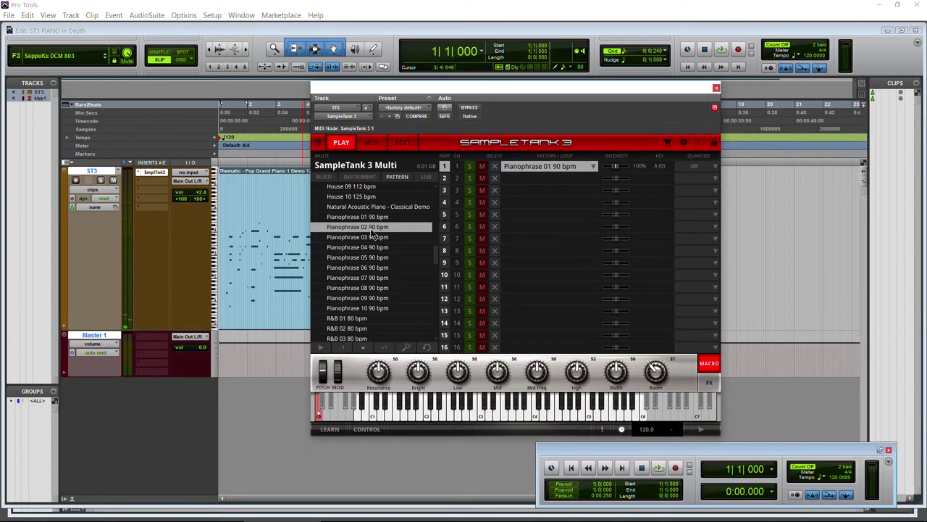
pyautogui.click(587, 168)
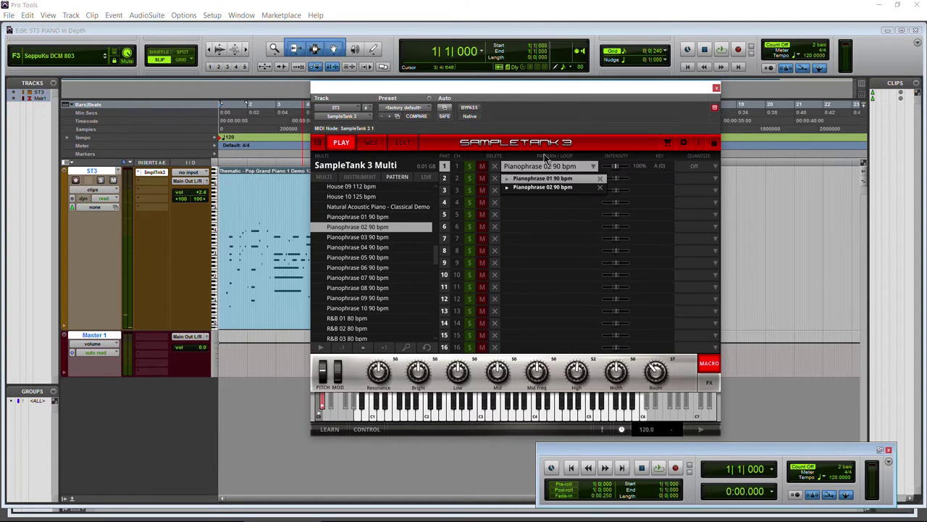
pyautogui.click(507, 157)
pyautogui.click(321, 411)
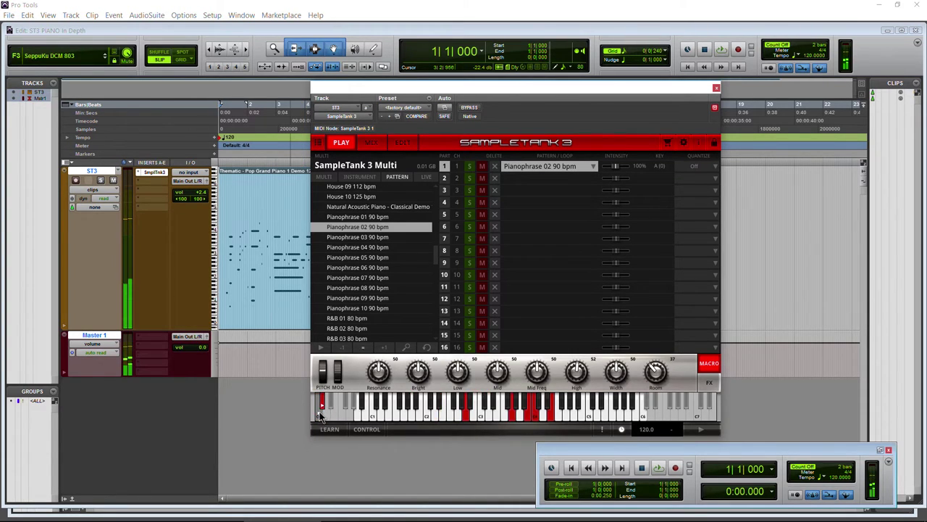
pyautogui.click(321, 413)
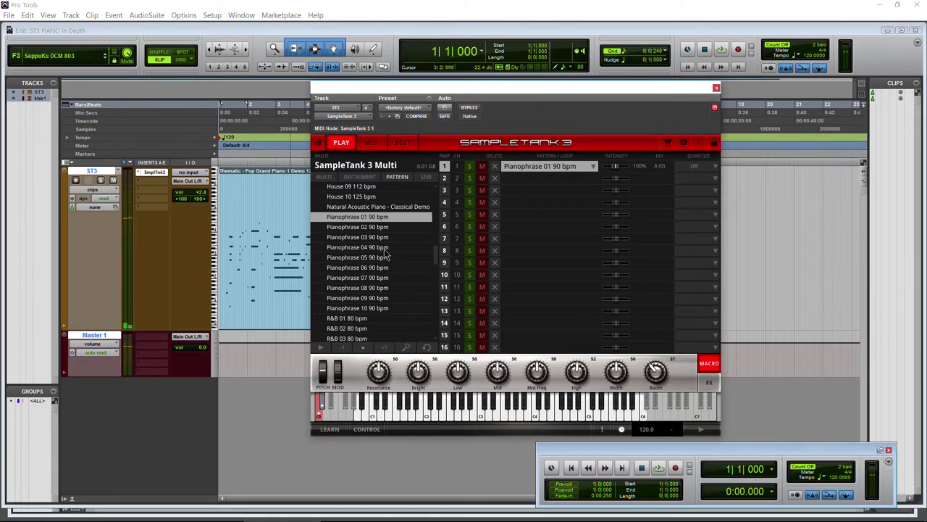
# Place the Pianophrase 02 90 bpm pattern as a MIDI clip on the ST3 track near the end of bar 18
pyautogui.click(352, 227)
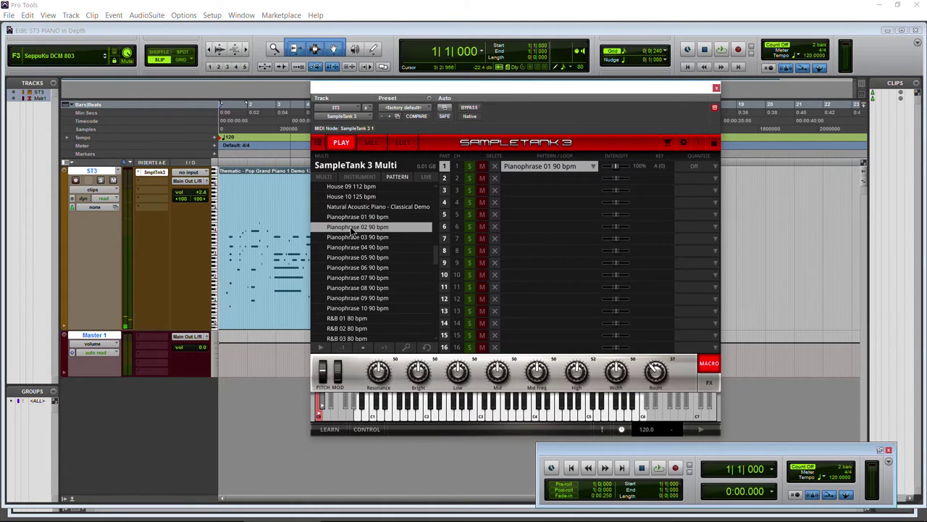
pyautogui.click(781, 225)
pyautogui.moveTo(780, 222); pyautogui.dragTo(781, 318)
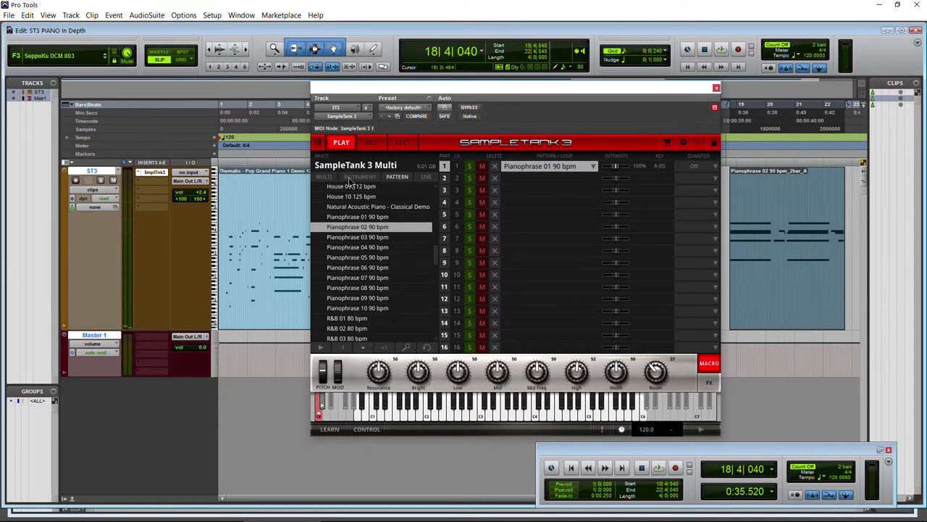
# Load Upright Piano from the Jazz Upright Piano folder into part 1, view its information, and audition it with the track playback
pyautogui.click(324, 177)
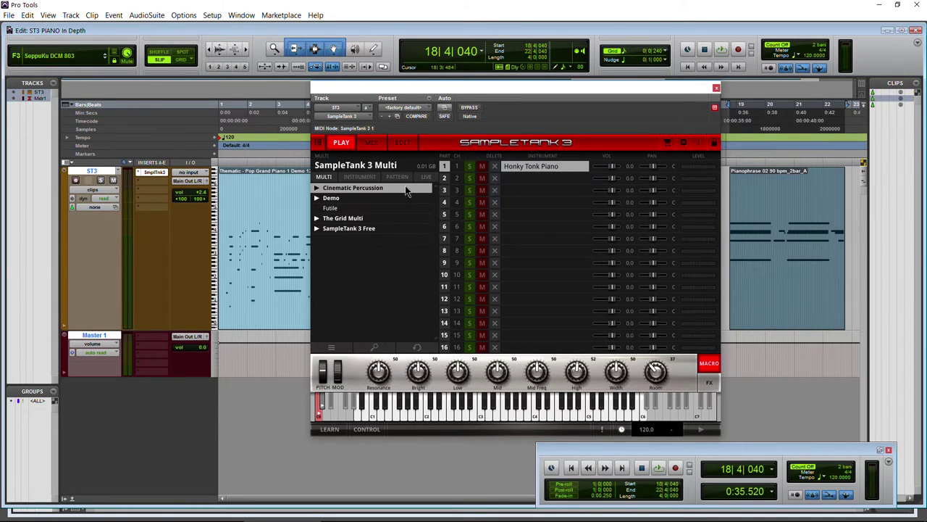
pyautogui.click(358, 177)
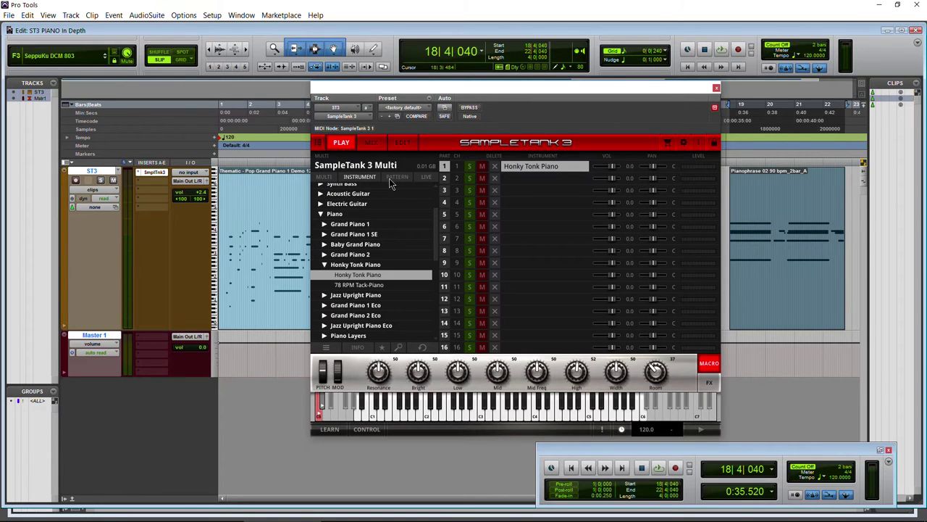
pyautogui.click(357, 348)
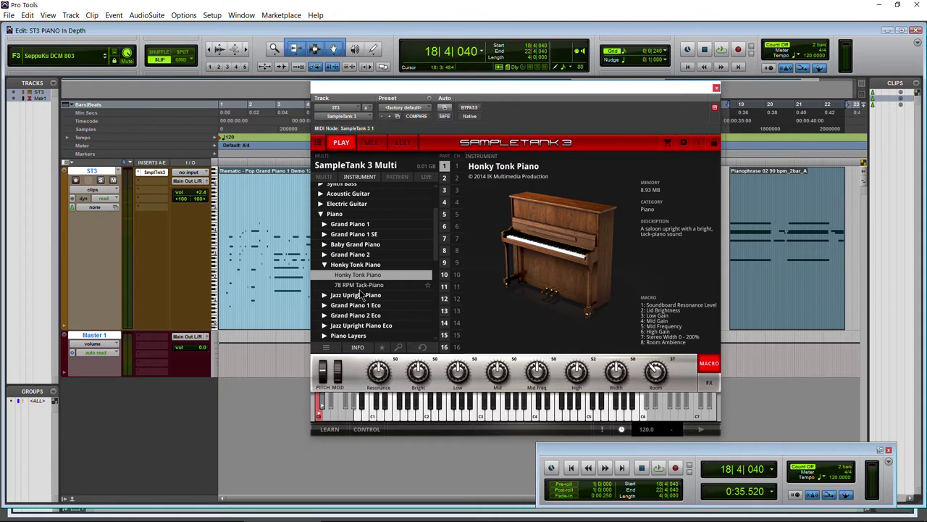
pyautogui.scroll(-2, 352, 261)
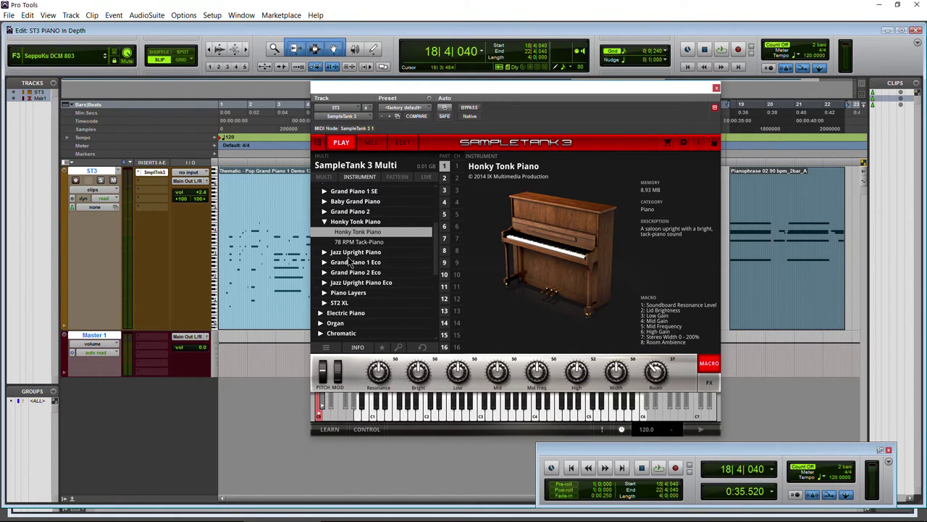
pyautogui.click(324, 252)
pyautogui.click(351, 262)
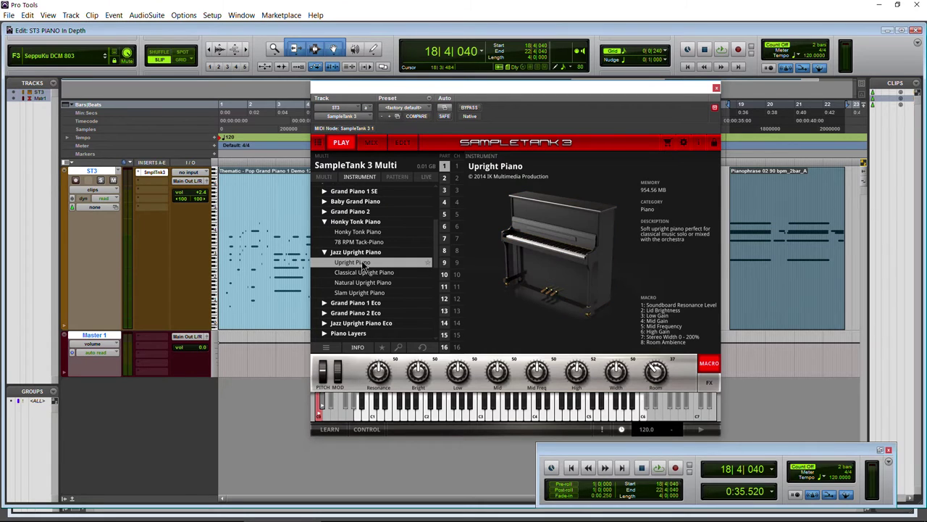
pyautogui.doubleClick(363, 263)
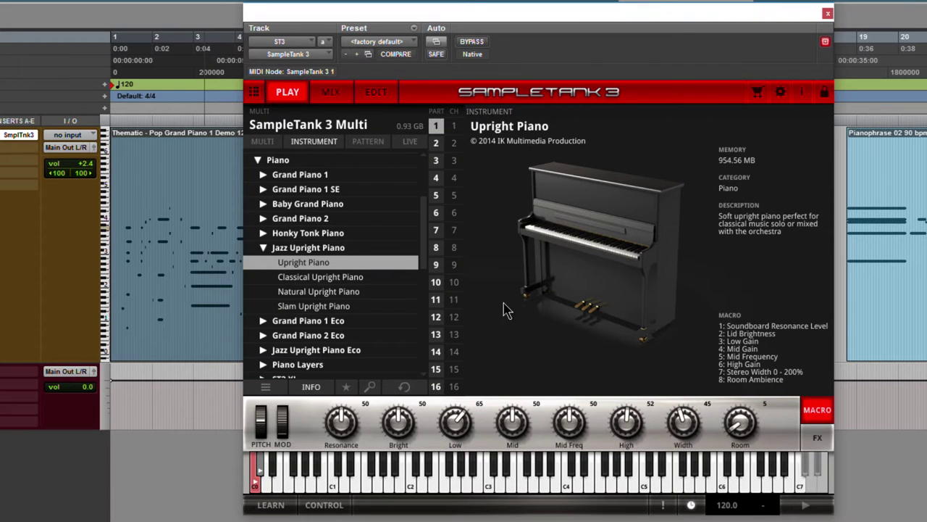
pyautogui.press('space')
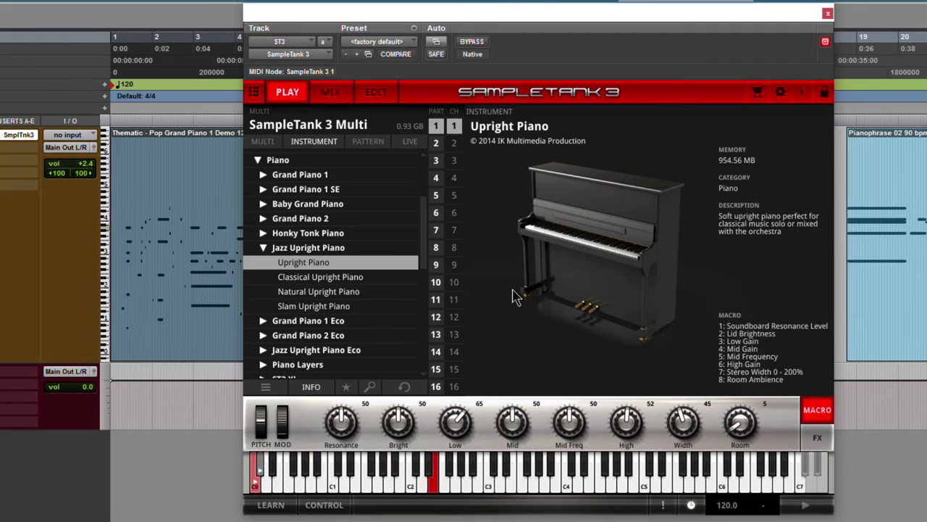
pyautogui.press('space')
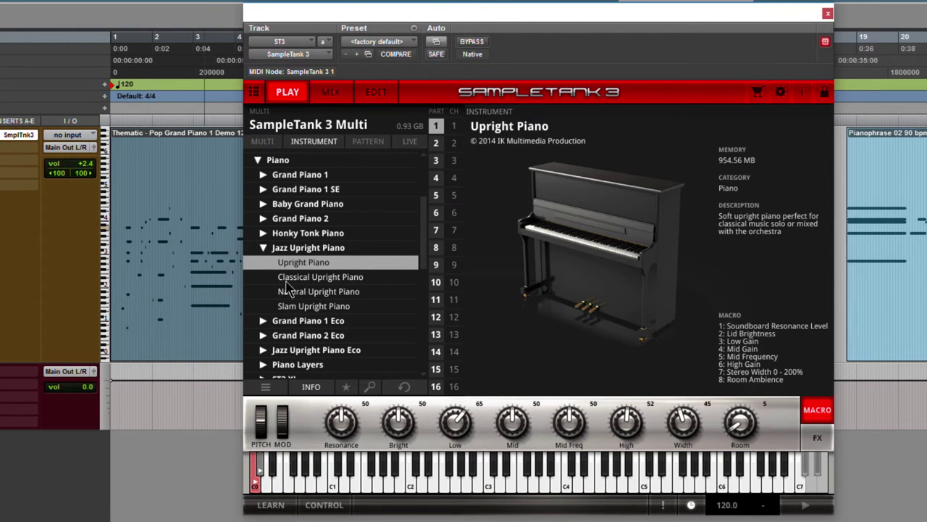
# Trigger the Pianophrase 01 90 bpm pattern with Upright Piano and clear the loaded pattern from part 1
pyautogui.click(368, 142)
pyautogui.click(257, 484)
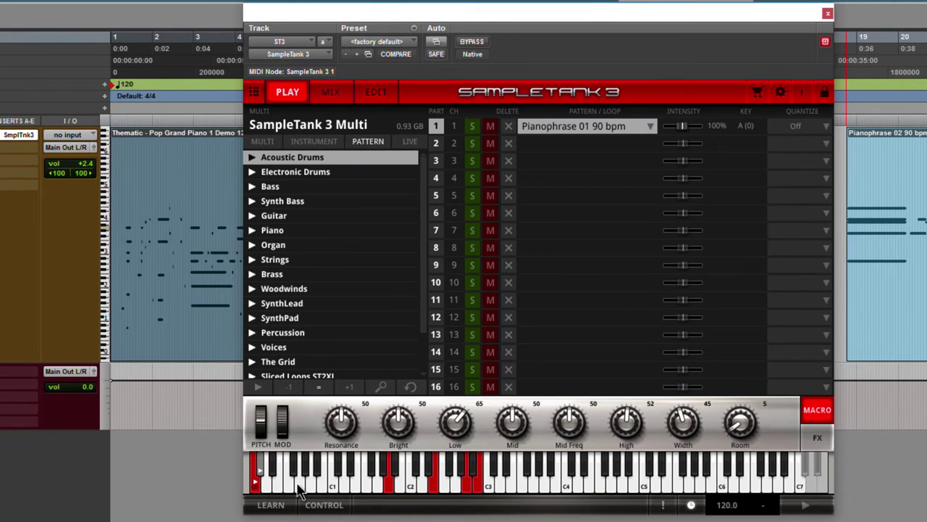
pyautogui.click(256, 491)
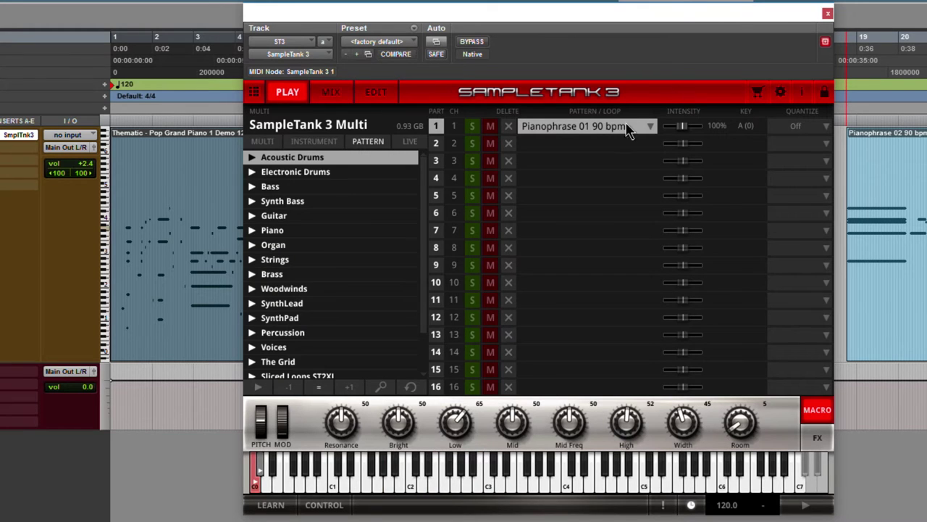
pyautogui.click(508, 126)
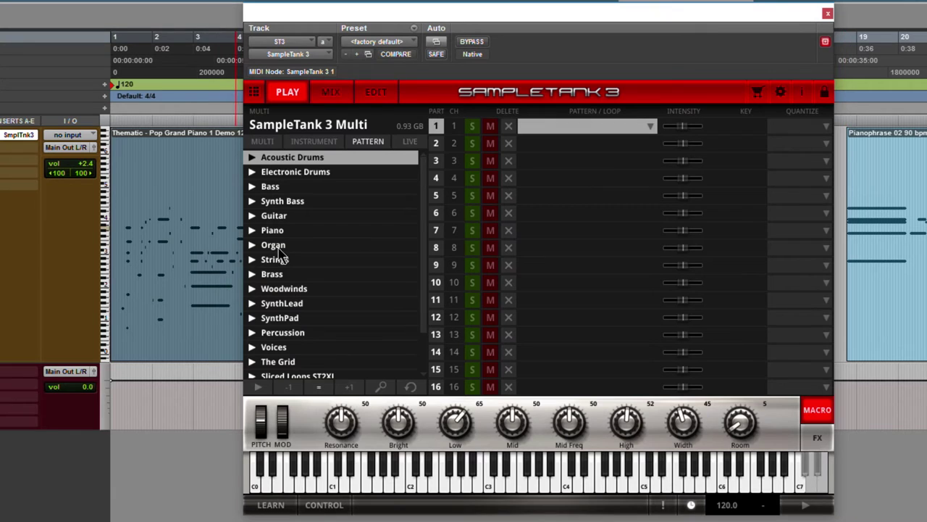
# Browse the pattern categories and preview Agogo Batucada1 130 bpm from the Percussion patterns
pyautogui.scroll(-1, 425, 231)
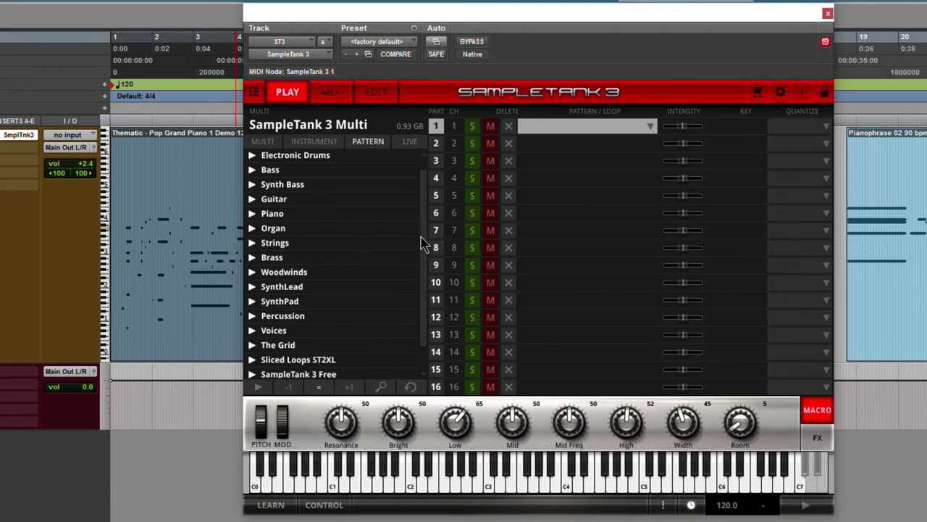
pyautogui.scroll(-2, 423, 243)
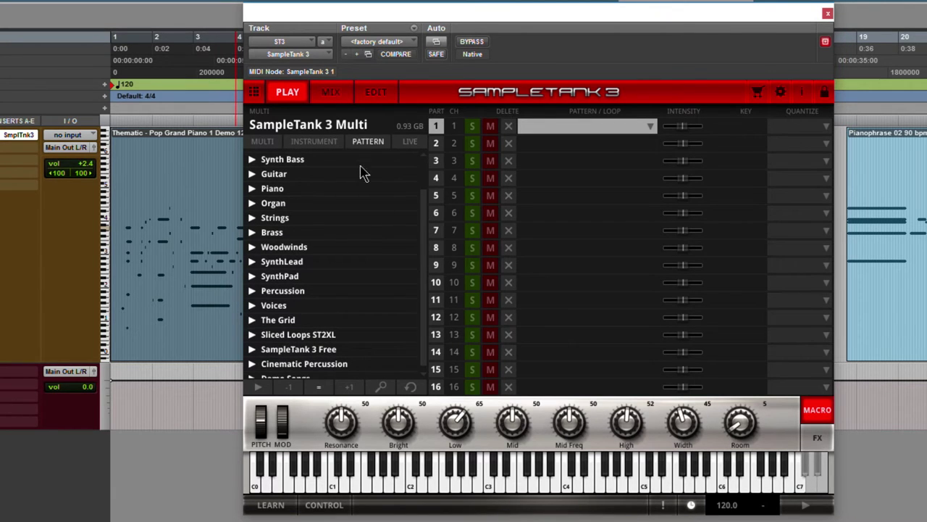
pyautogui.click(317, 144)
pyautogui.click(368, 141)
pyautogui.click(252, 291)
pyautogui.click(283, 307)
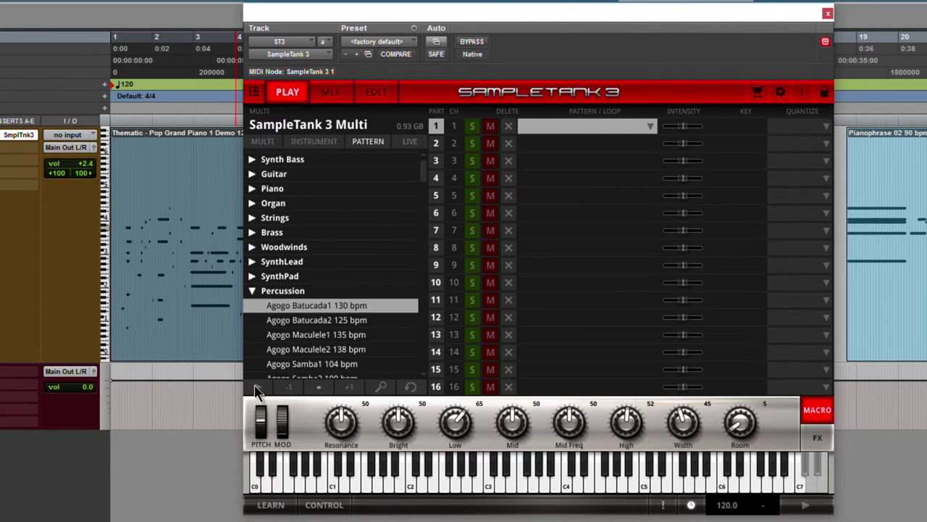
pyautogui.click(258, 388)
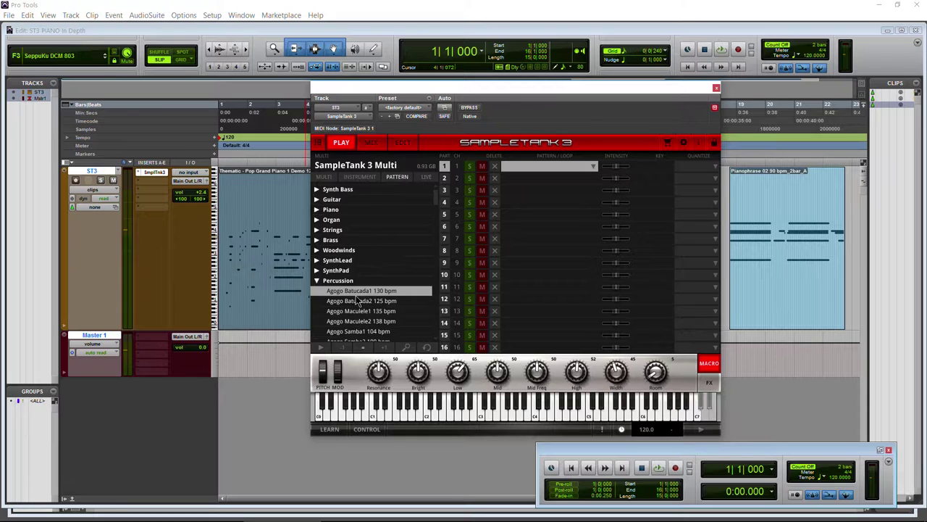
# Place the Agogo Batucada1 130 bpm pattern on the ST3 track at about bar 19 and play it with Upright Piano
pyautogui.moveTo(712, 274); pyautogui.dragTo(803, 293)
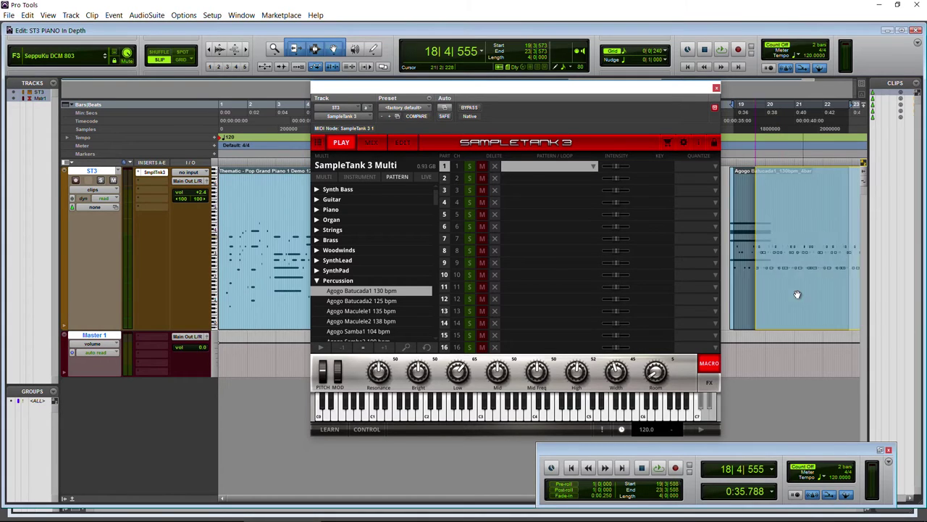
pyautogui.press('space')
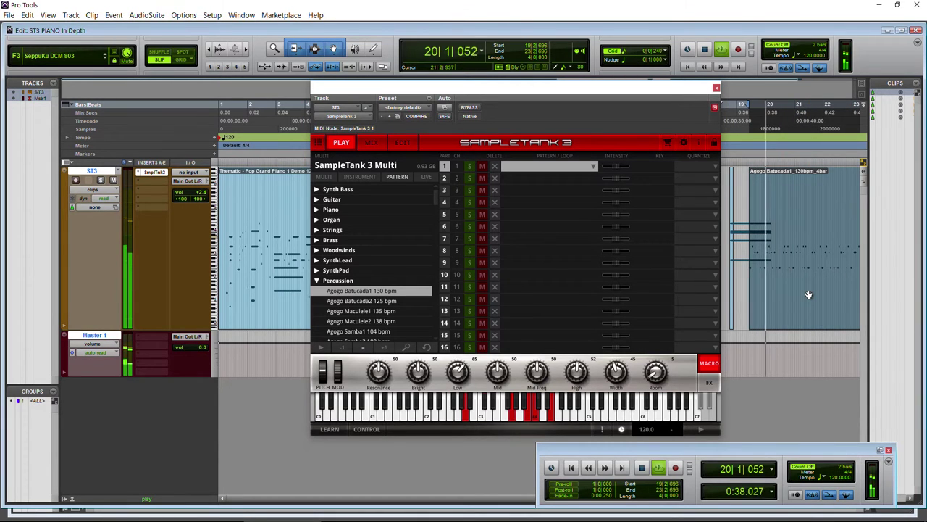
pyautogui.press('space')
# Undo the placement of the Agogo Batucada1 and Pianophrase 02 clips on the ST3 track
pyautogui.hotkey('ctrl', 'z')
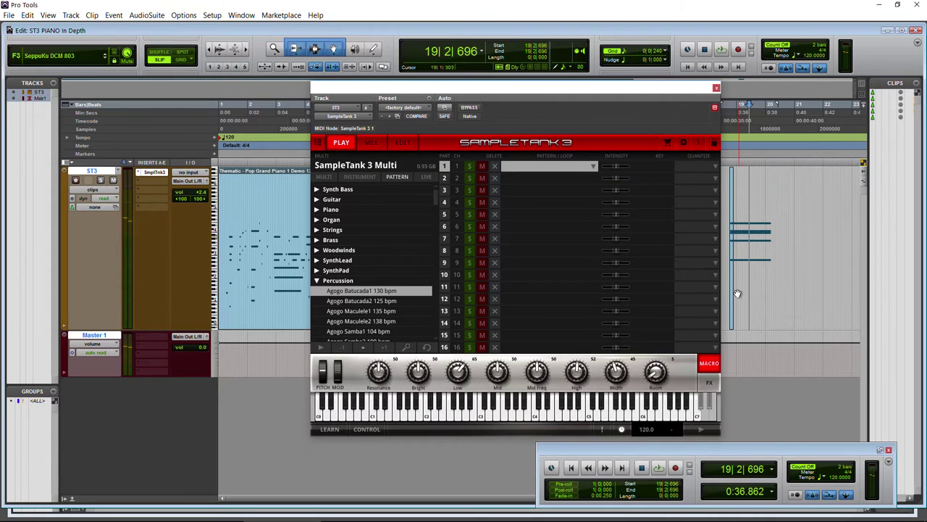
pyautogui.hotkey('ctrl', 'z')
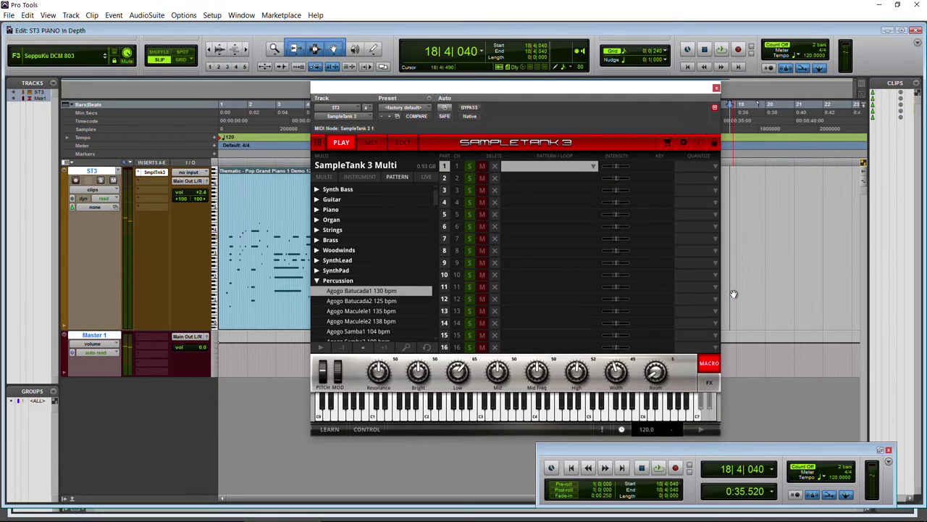
# Try to place the Sax Riff 02 100 bpm pattern from the Woodwinds patterns on the ST3 track at about bar 19
pyautogui.click(316, 250)
pyautogui.click(342, 271)
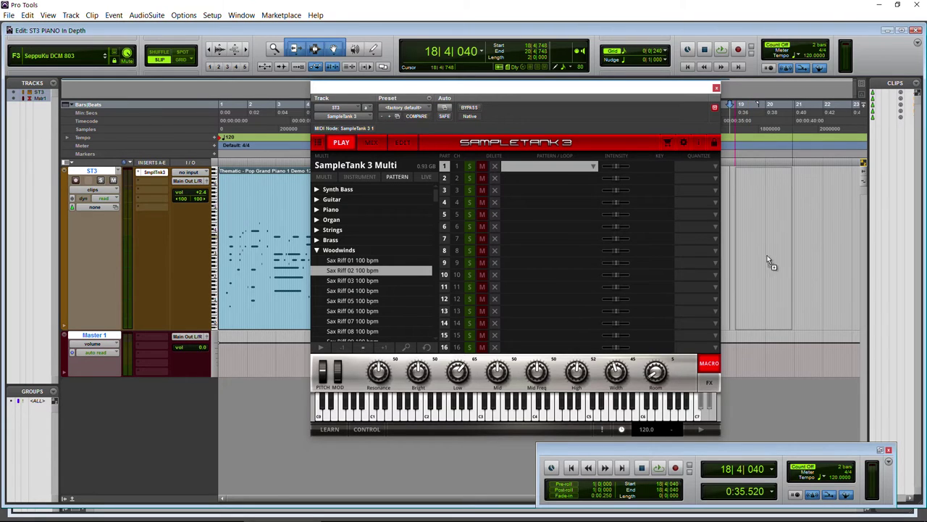
pyautogui.click(742, 253)
pyautogui.moveTo(480, 130); pyautogui.dragTo(788, 259)
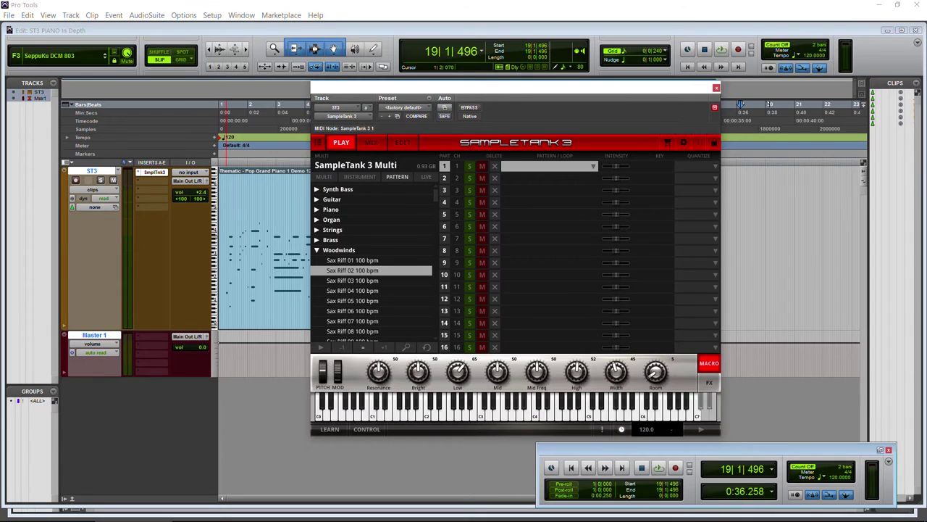
# Switch to File Explorer and open the 06__Piano folder inside IK Sample Library's SampleTank 3 Patterns folder
pyautogui.hotkey('alt', 'Tab')
pyautogui.moveTo(377, 82); pyautogui.dragTo(462, 89)
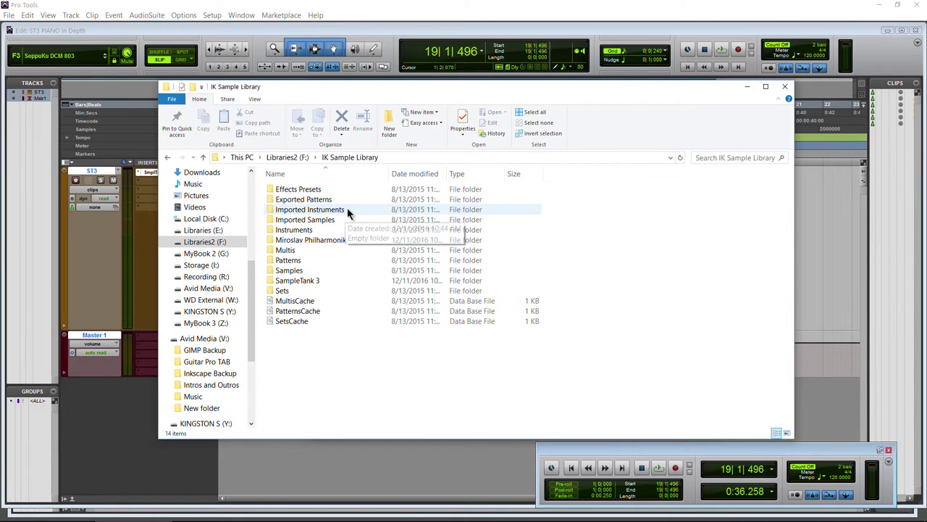
pyautogui.doubleClick(307, 280)
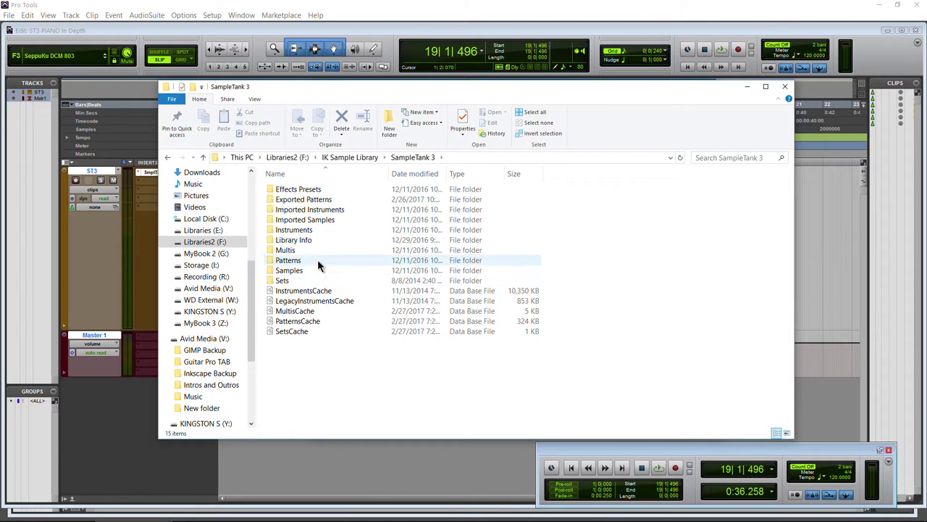
pyautogui.doubleClick(319, 261)
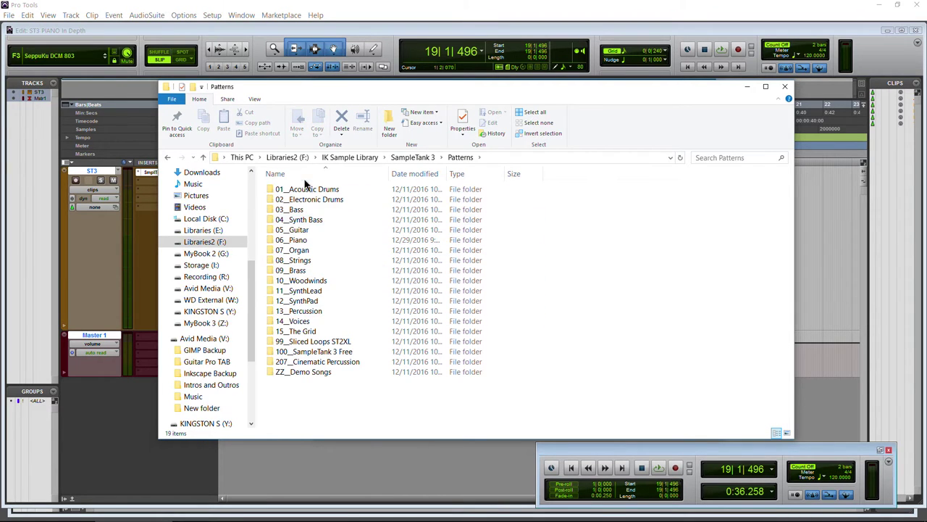
pyautogui.doubleClick(297, 240)
# Place the Ballad 08 103 bpm_4bar_C MIDI file on the ST3 track at about bar 18 and play it briefly
pyautogui.moveTo(331, 260); pyautogui.dragTo(755, 292)
pyautogui.press('space')
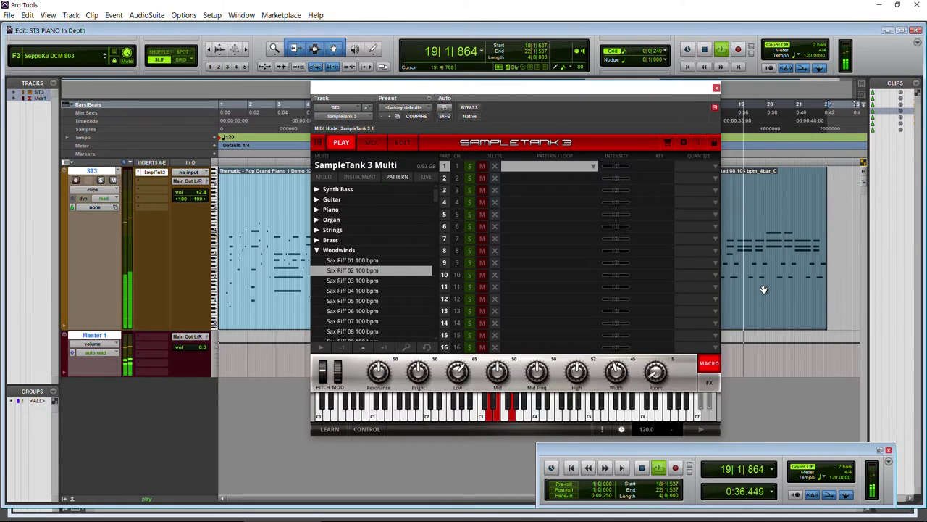
pyautogui.press('space')
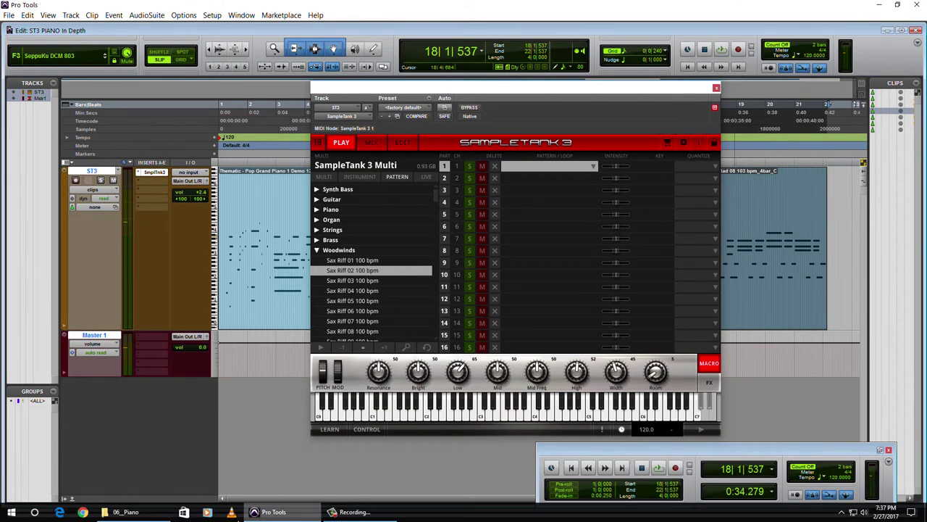
# Bring the 06__Piano folder back up to review its ballad and chord riff MIDI files, and close the folder window
pyautogui.click(134, 513)
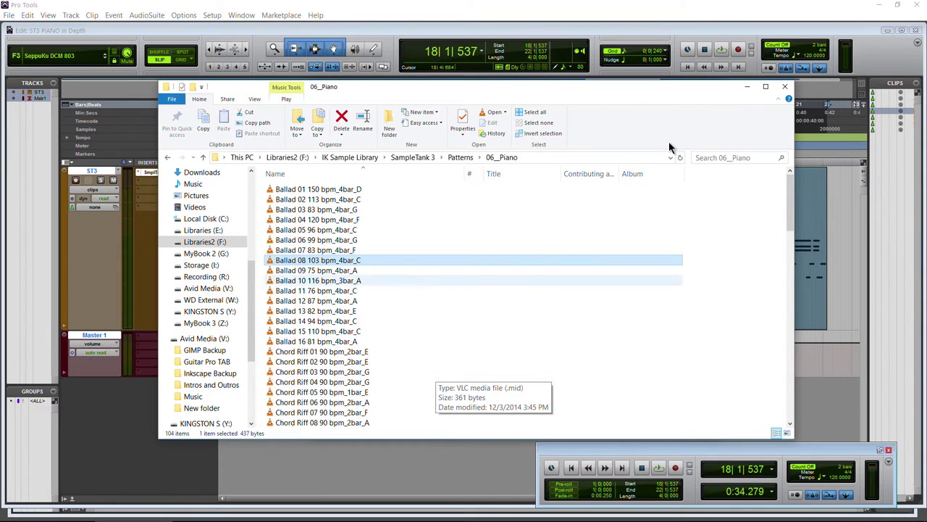
pyautogui.click(748, 87)
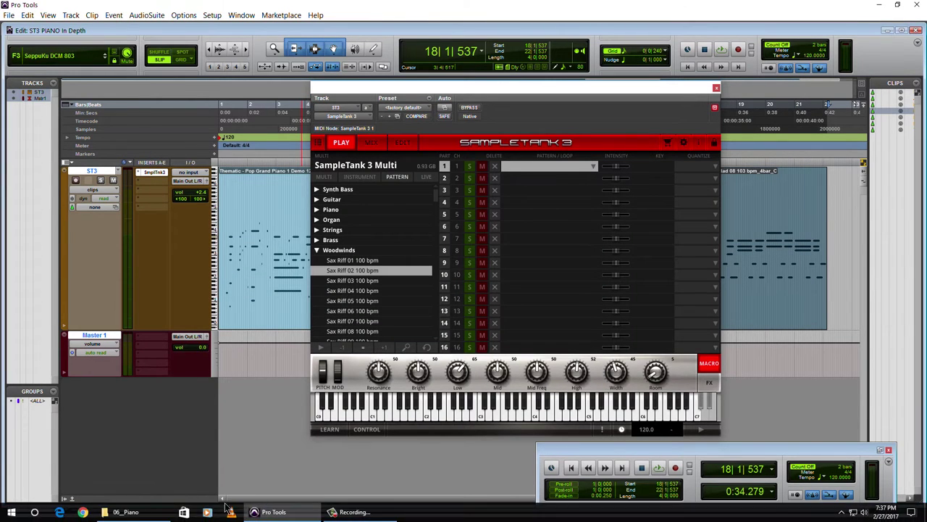
pyautogui.click(142, 514)
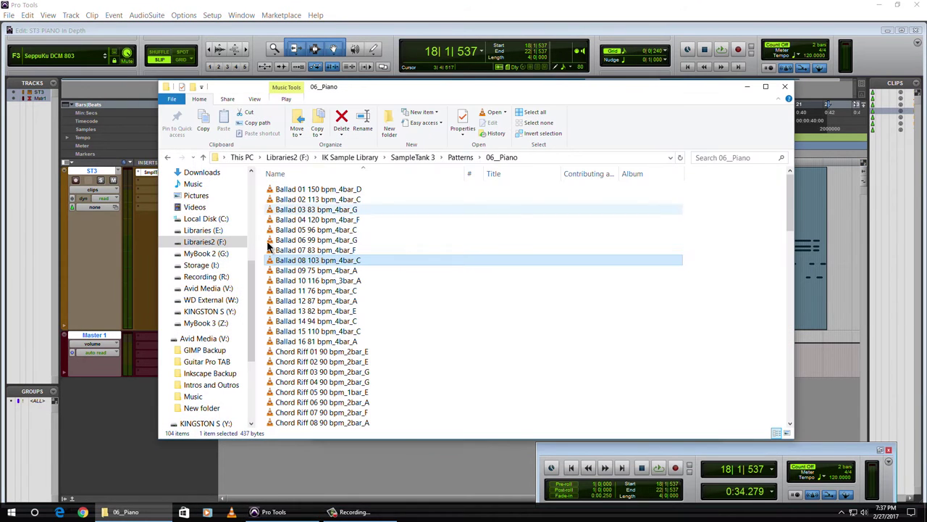
pyautogui.click(367, 330)
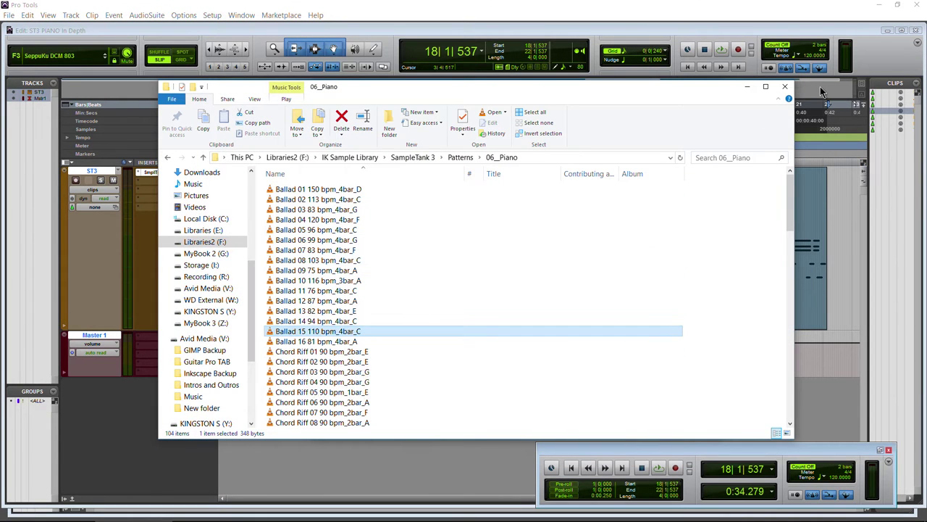
pyautogui.click(786, 88)
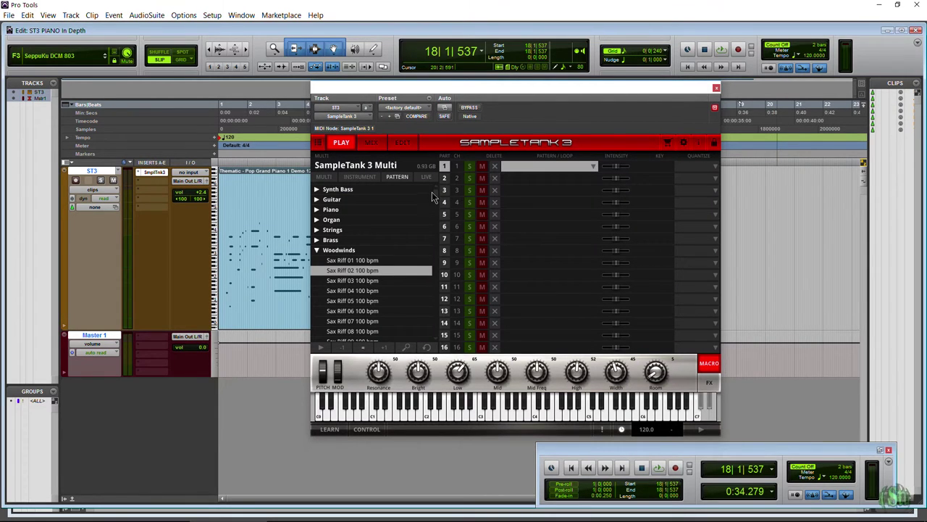
pyautogui.scroll(-3, 432, 195)
pyautogui.scroll(2, 433, 203)
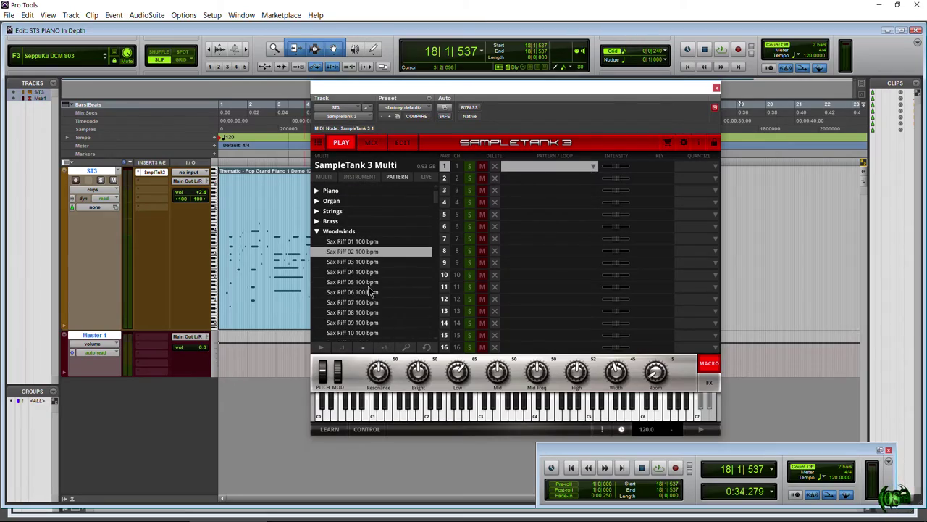
pyautogui.click(341, 237)
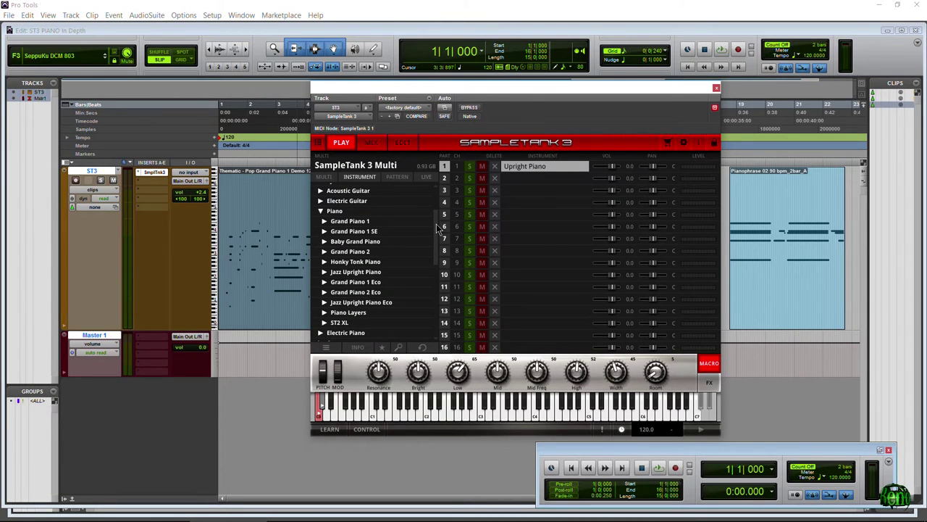
# Expand the Grand Piano 1 group among the piano instruments and load the Grand Piano 1 instrument on part 1
pyautogui.scroll(-3, 388, 260)
pyautogui.scroll(2, 387, 260)
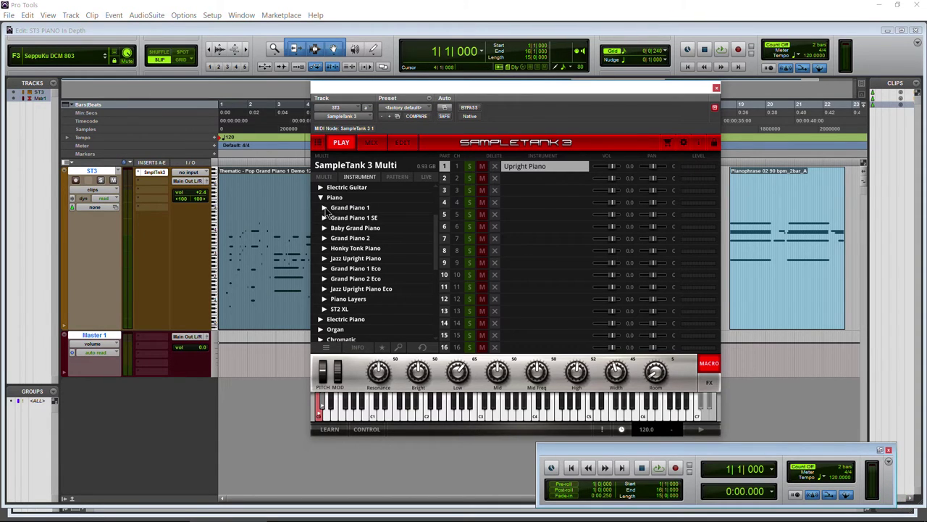
pyautogui.click(324, 208)
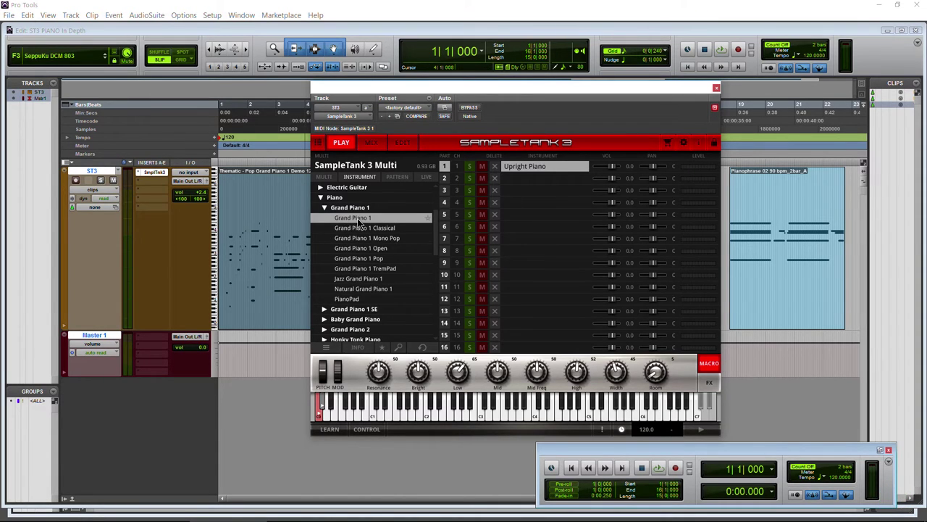
pyautogui.doubleClick(358, 219)
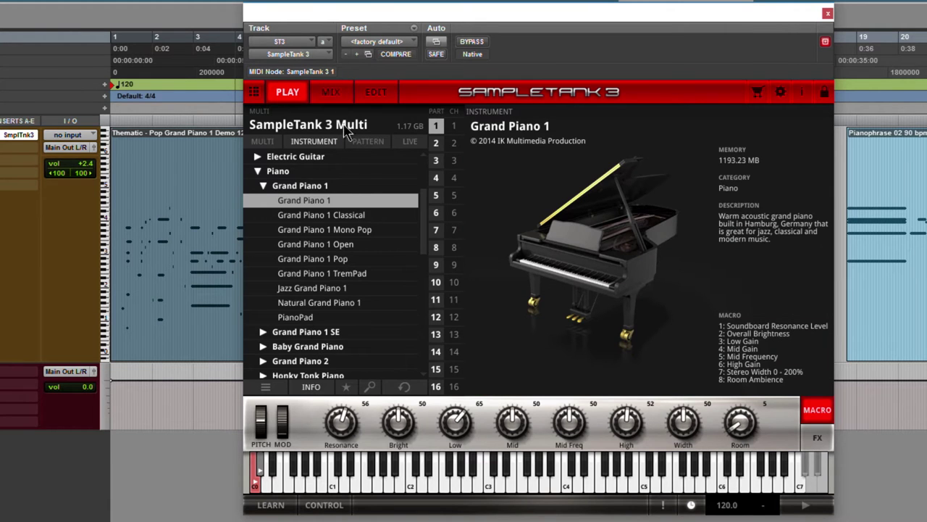
# Look over the pattern, multi and instrument browsers and the Grand Piano 1 channel on the Mix page, returning to the Play page
pyautogui.click(367, 142)
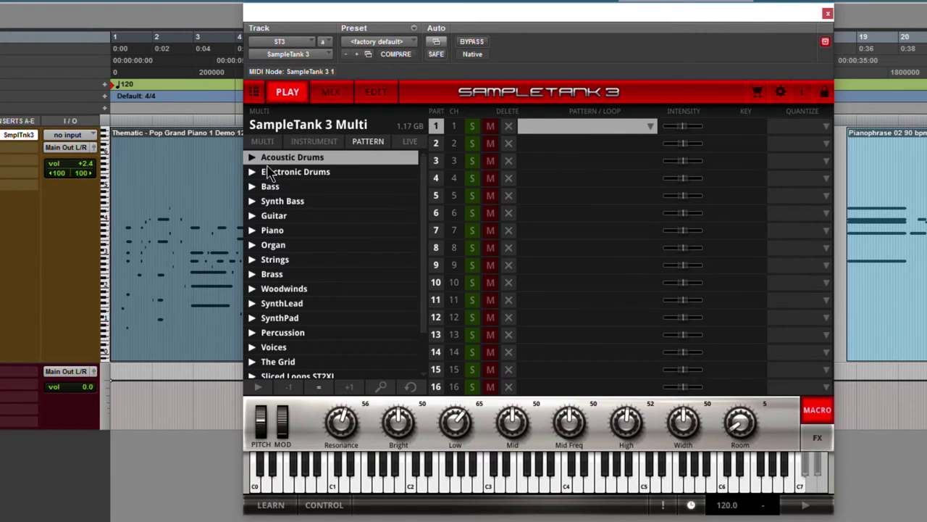
pyautogui.click(313, 142)
pyautogui.click(263, 142)
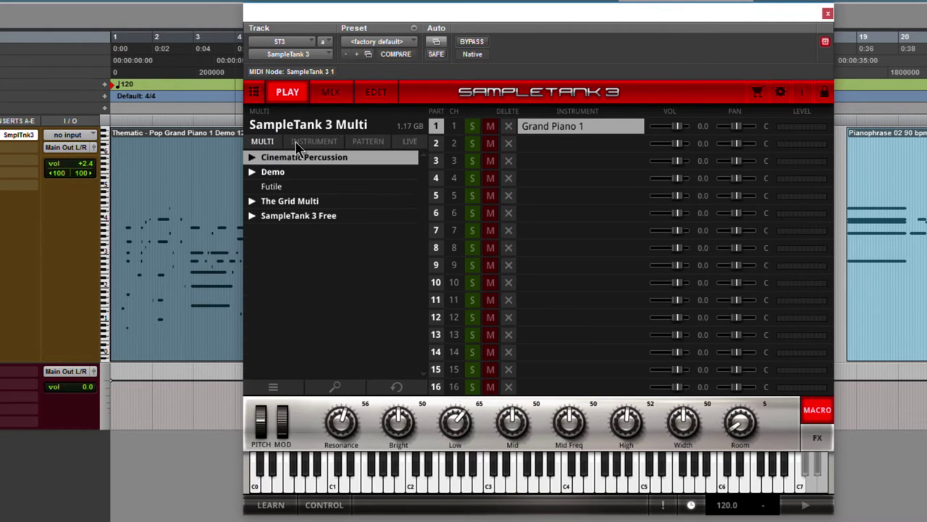
pyautogui.click(312, 142)
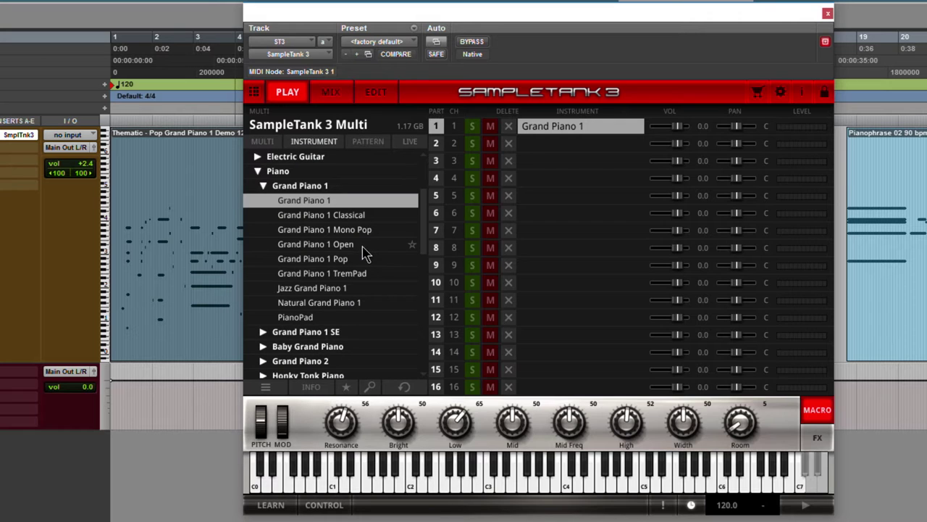
pyautogui.click(330, 92)
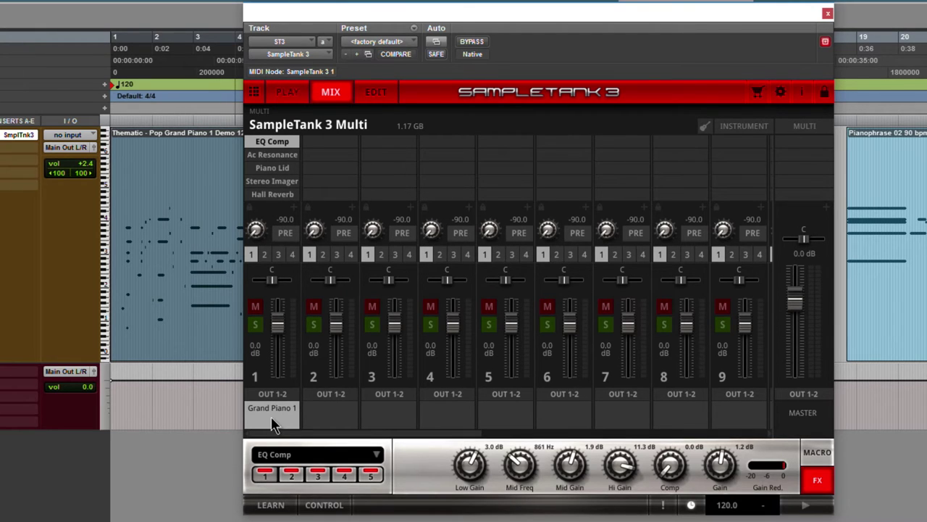
pyautogui.click(287, 92)
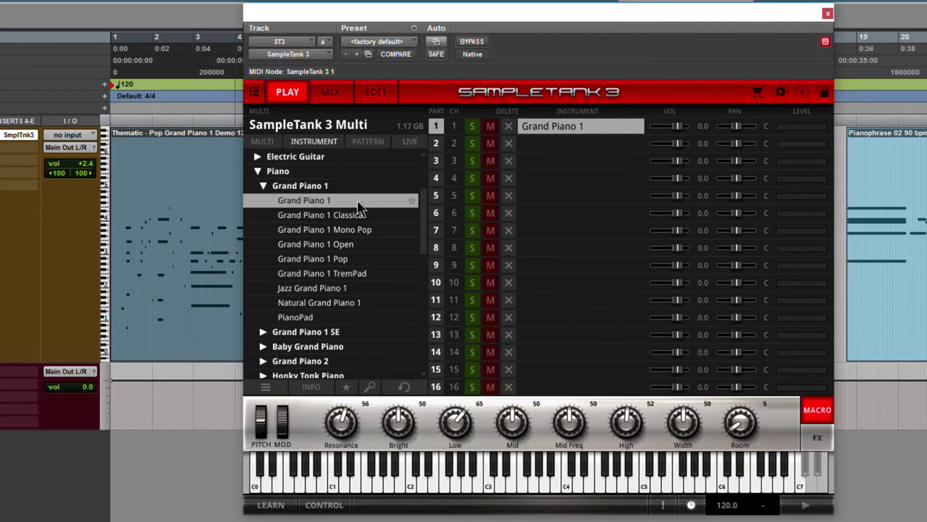
# Browse the remaining piano instrument groups, including the variations inside Baby Grand Piano
pyautogui.moveTo(427, 215); pyautogui.dragTo(424, 255)
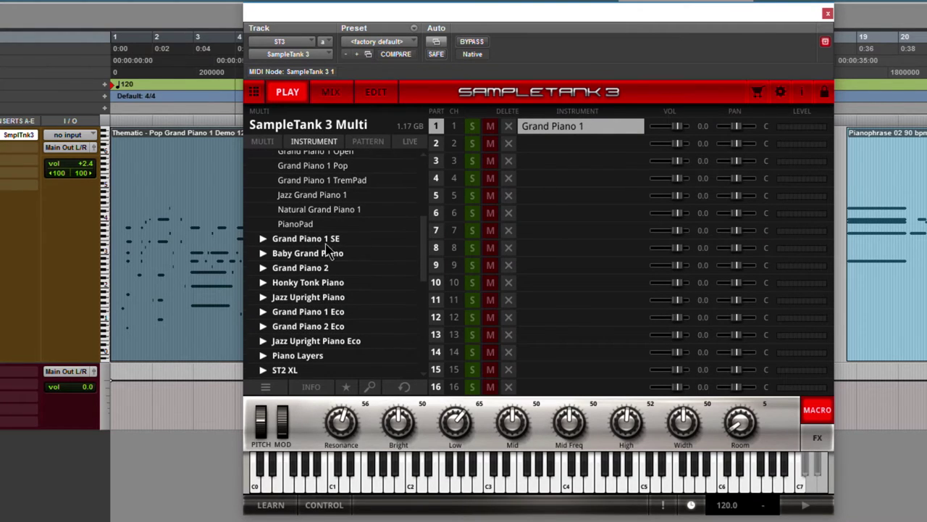
pyautogui.click(263, 254)
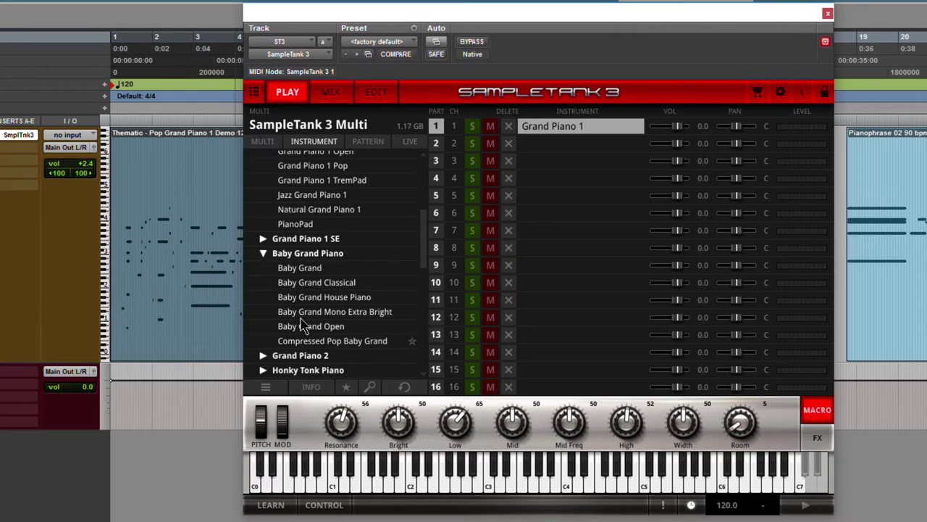
pyautogui.click(260, 254)
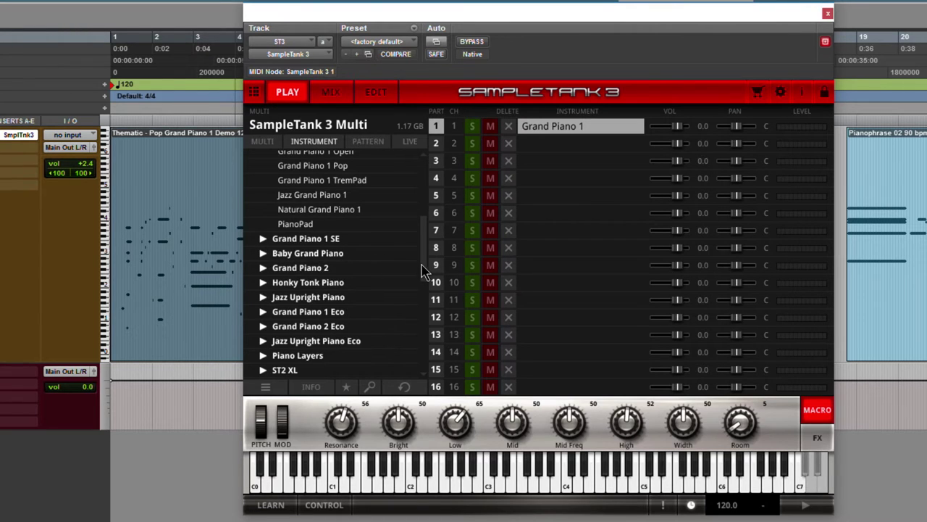
pyautogui.scroll(3, 425, 272)
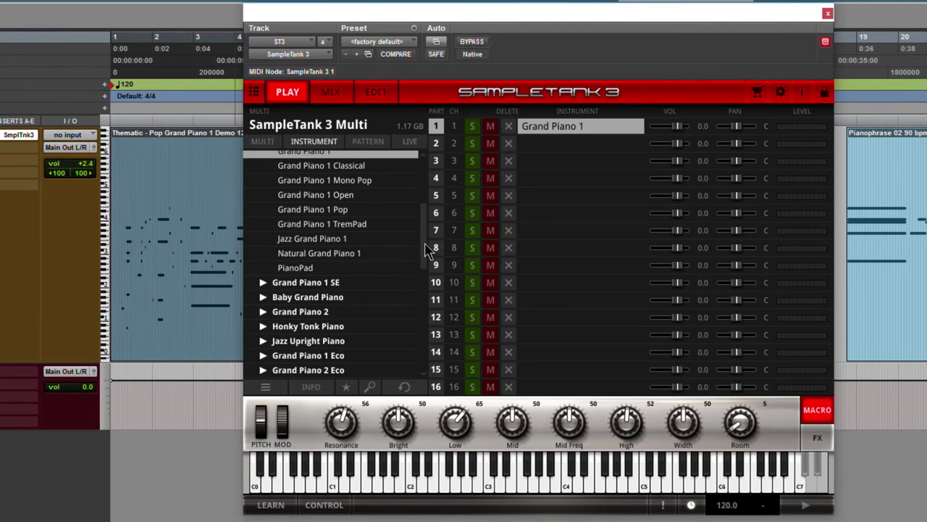
pyautogui.scroll(1, 427, 250)
# Examine the effect categories available for Grand Piano 1's first effect slot in the mixer, keeping EQ Comp
pyautogui.click(330, 93)
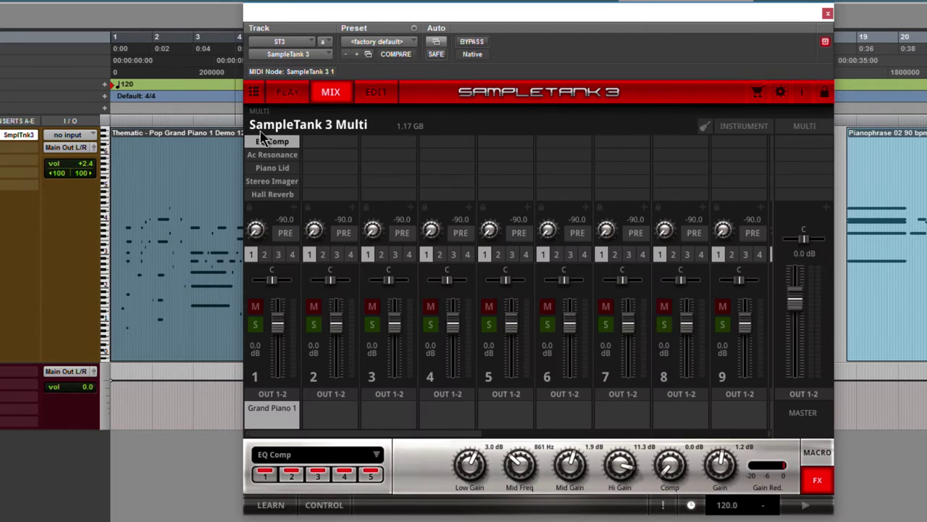
pyautogui.click(285, 147)
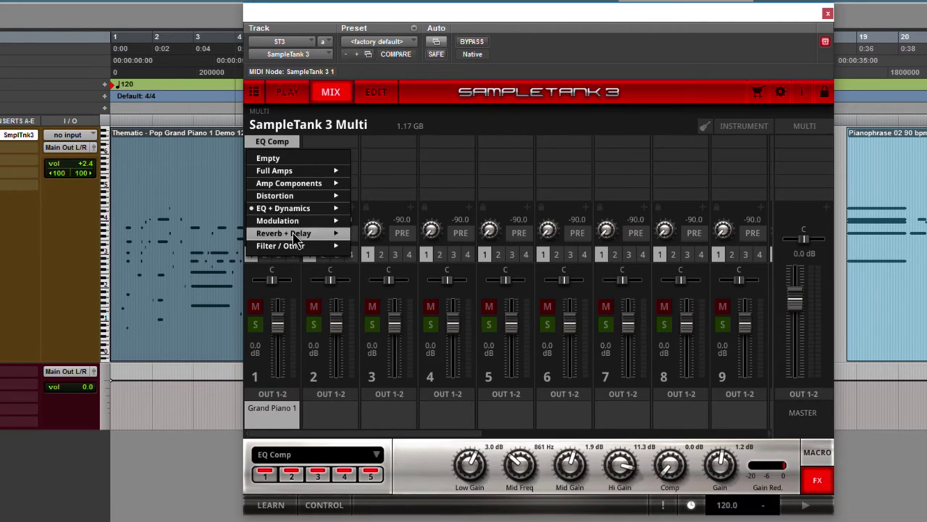
pyautogui.click(463, 125)
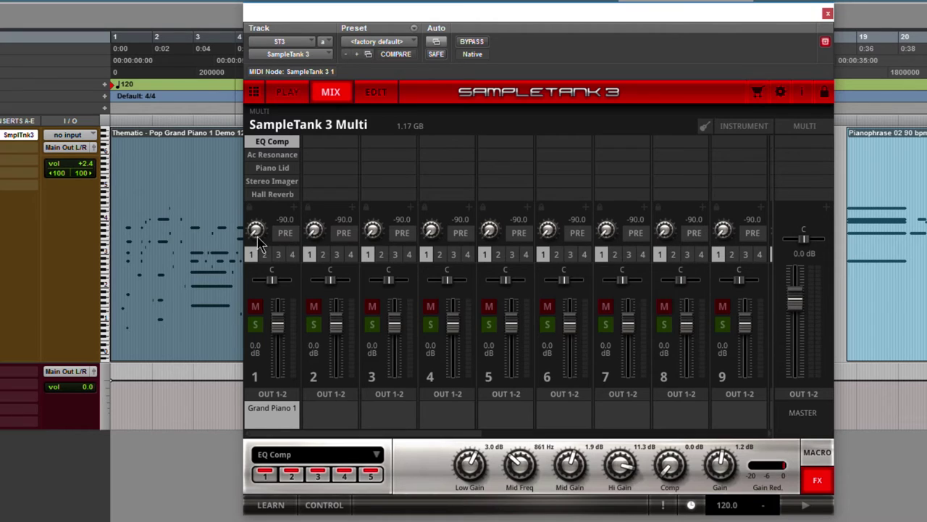
# Audition the ST3 track with Grand Piano 1's Transpose raised to 12, reset it to 0, and return to the instrument browser
pyautogui.click(377, 93)
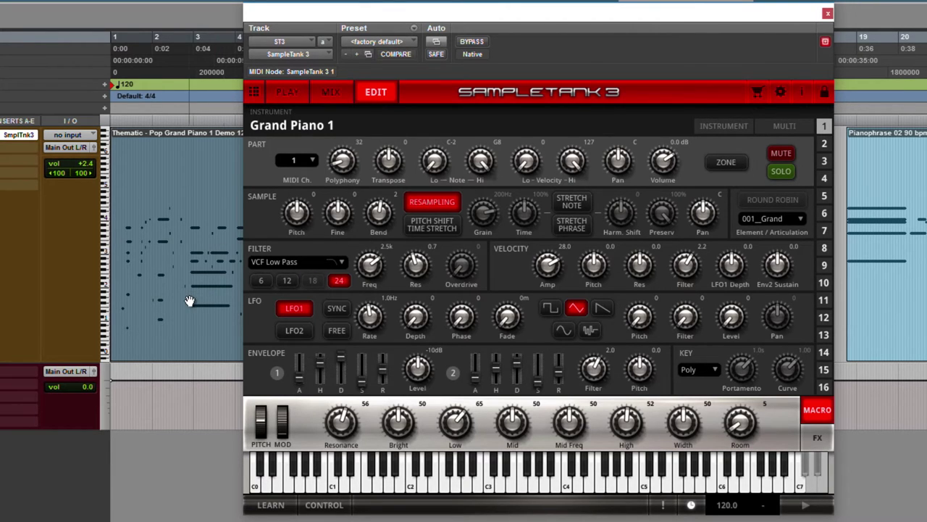
pyautogui.press('space')
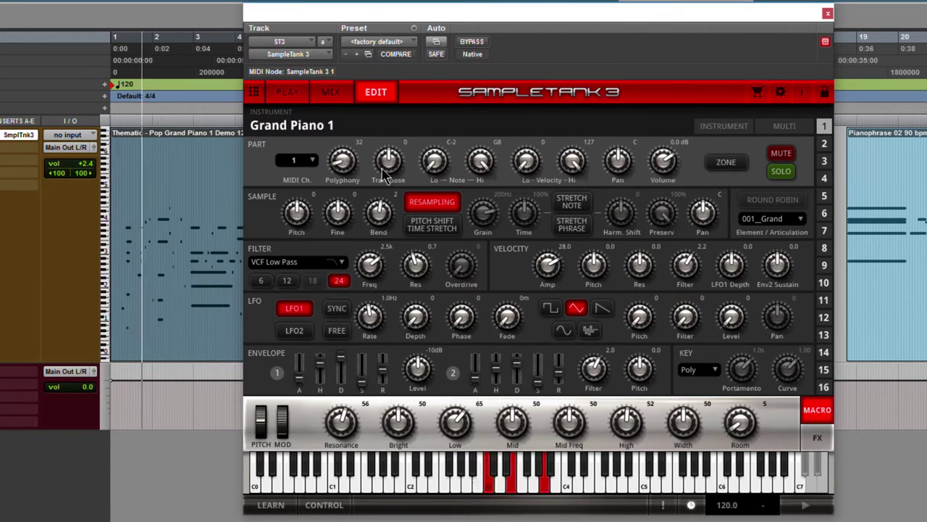
pyautogui.scroll(12, 382, 178)
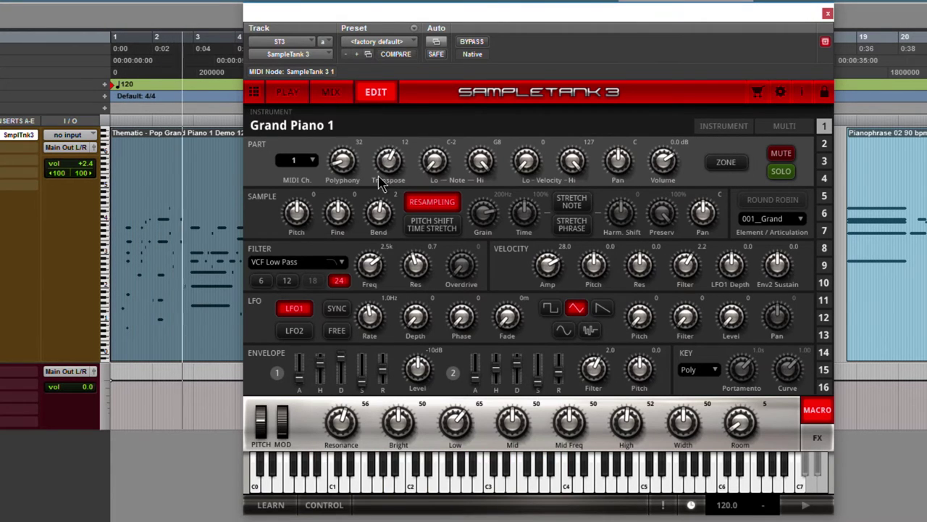
pyautogui.scroll(-12, 382, 179)
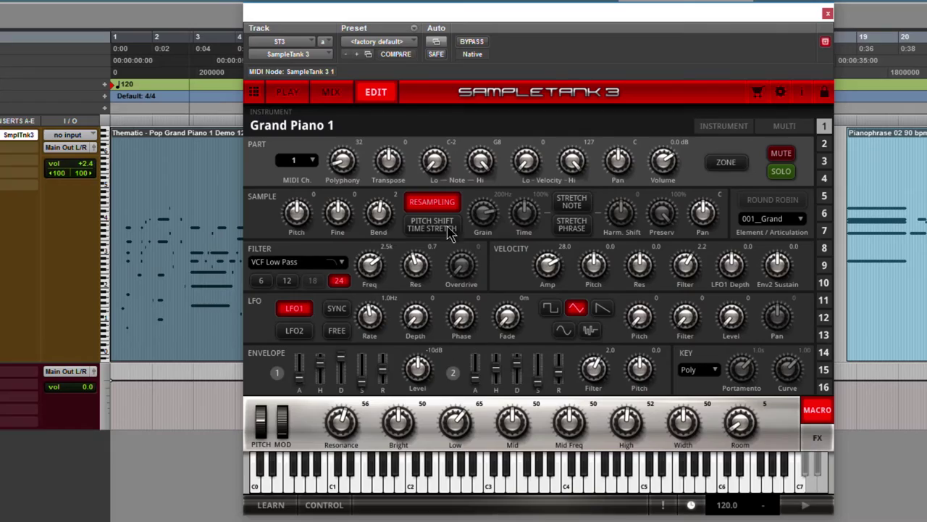
pyautogui.click(331, 92)
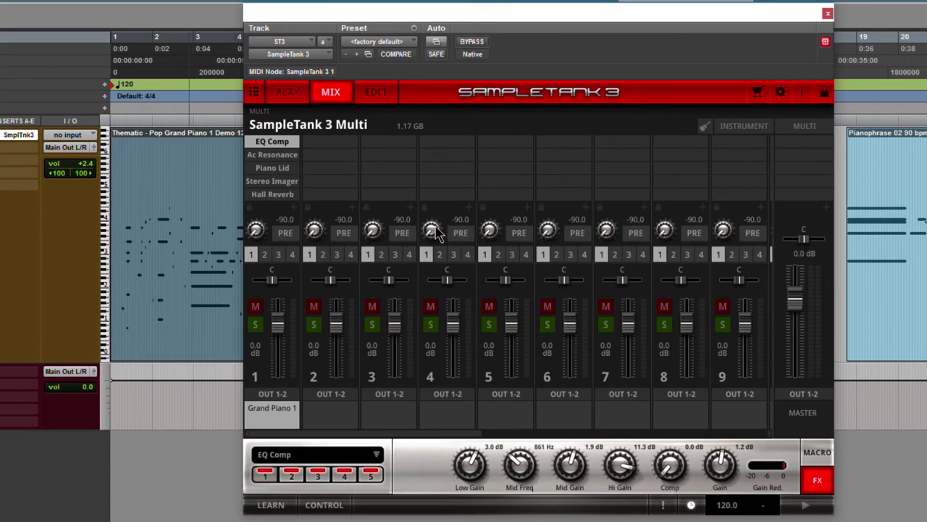
pyautogui.click(288, 94)
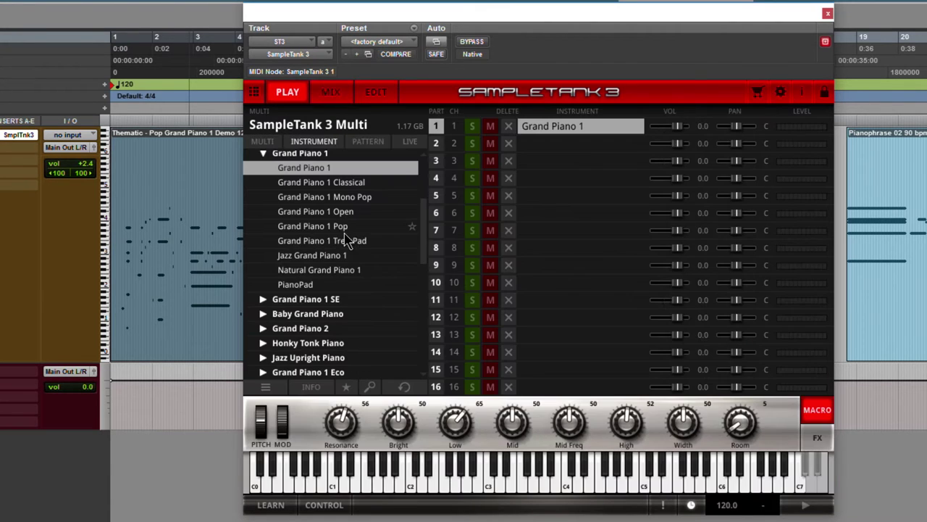
# Show Grand Piano 1's instrument information and compare its macro controls with its effect controls
pyautogui.click(310, 389)
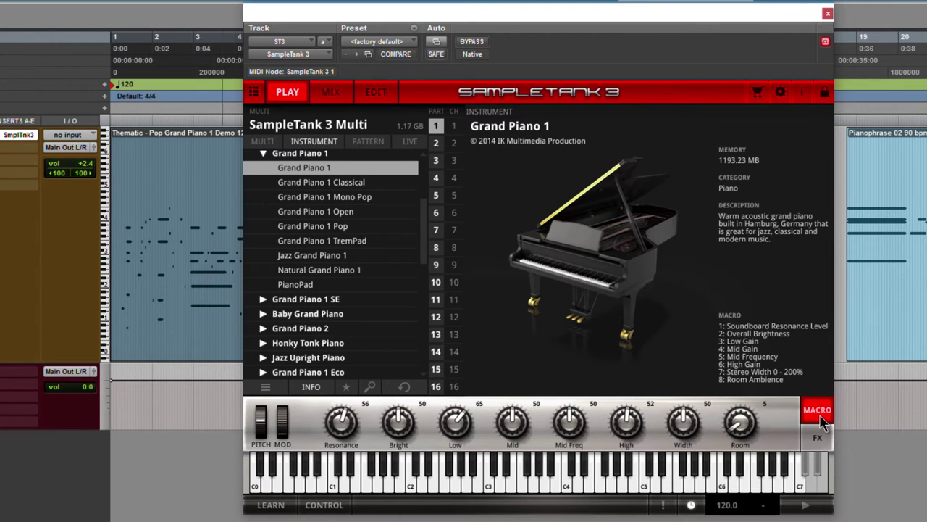
pyautogui.click(816, 438)
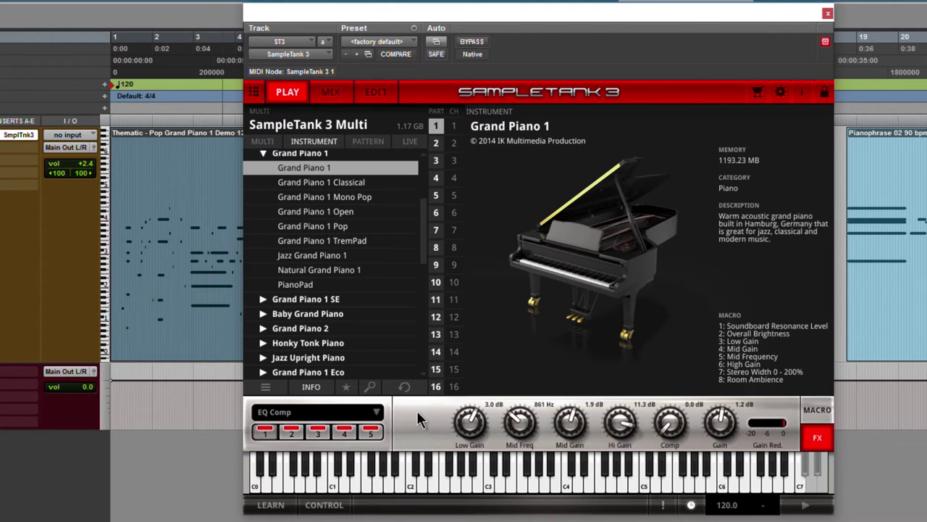
pyautogui.click(810, 415)
pyautogui.click(817, 438)
pyautogui.click(818, 411)
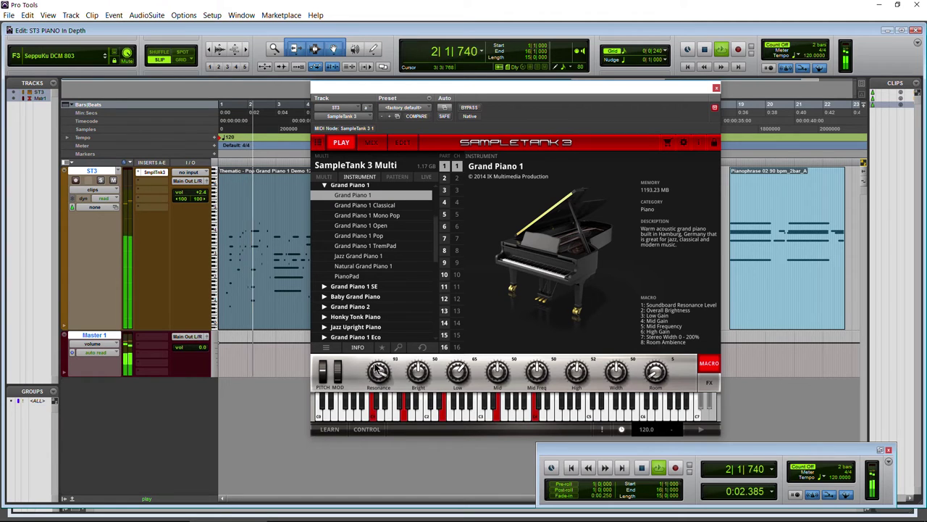
# During playback, set Grand Piano 1's macros to Resonance 55, Bright 67, Low 51, Mid 59, Mid Freq 56, High 51, Width 100 and Room 100
pyautogui.moveTo(377, 368); pyautogui.dragTo(458, 392)
pyautogui.press('space')
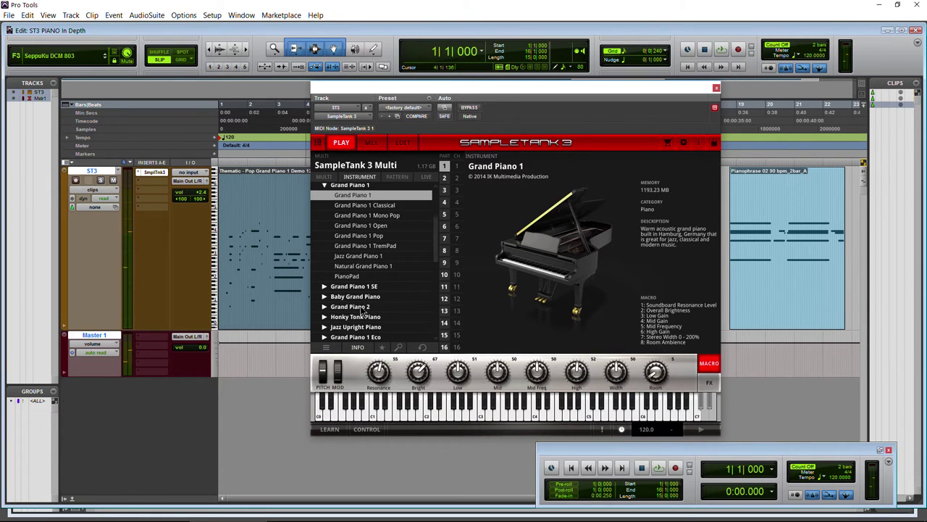
pyautogui.press('space')
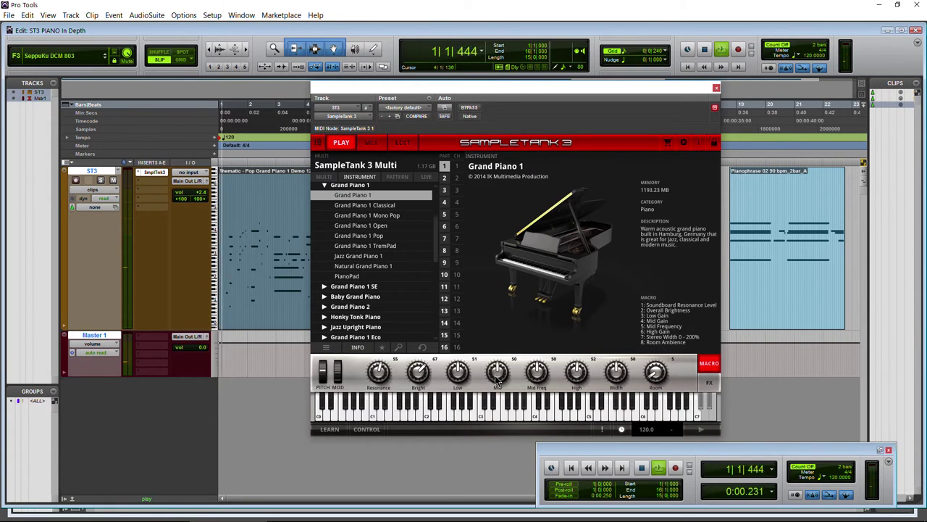
pyautogui.moveTo(497, 384); pyautogui.dragTo(616, 364)
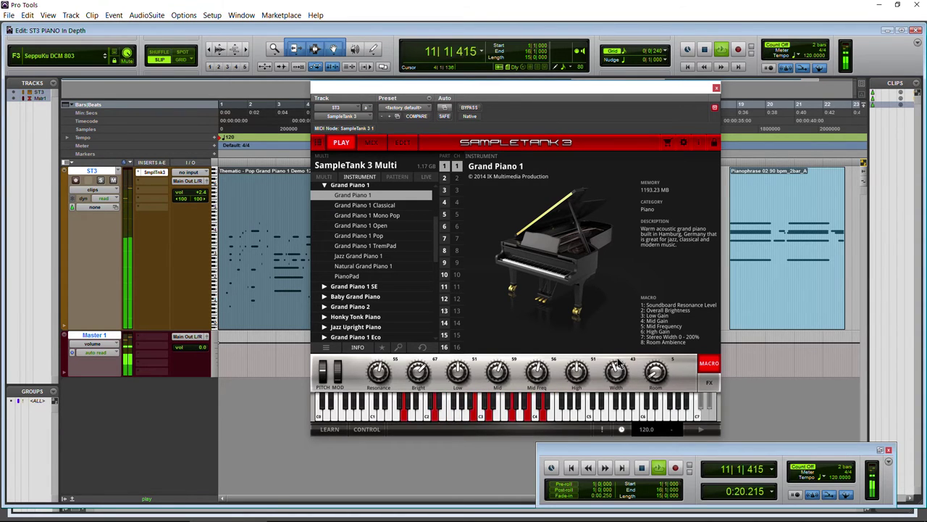
pyautogui.press('space')
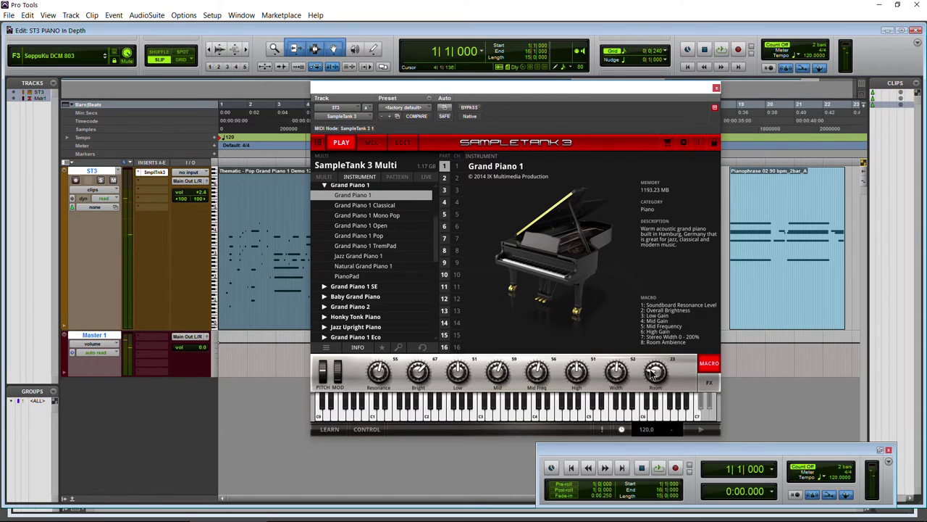
pyautogui.press('space')
pyautogui.moveTo(654, 372); pyautogui.dragTo(652, 366)
# Examine the effect categories available for Grand Piano 1's first effect slot from the Play page, keeping EQ Comp
pyautogui.click(709, 382)
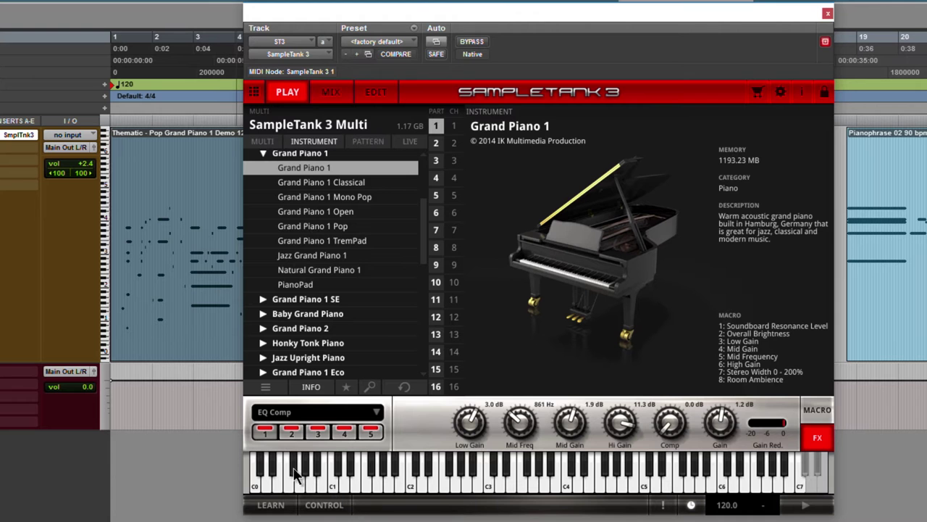
pyautogui.click(378, 415)
pyautogui.moveTo(330, 462)
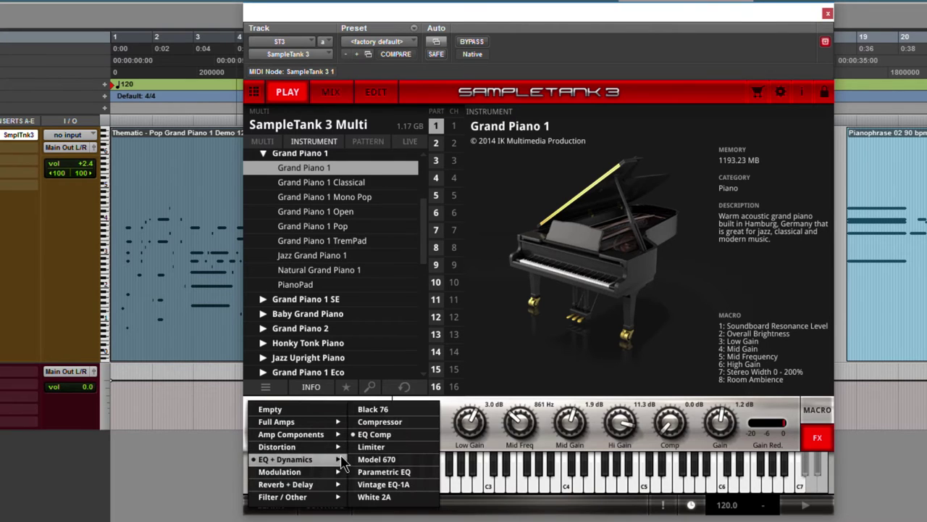
pyautogui.moveTo(307, 483)
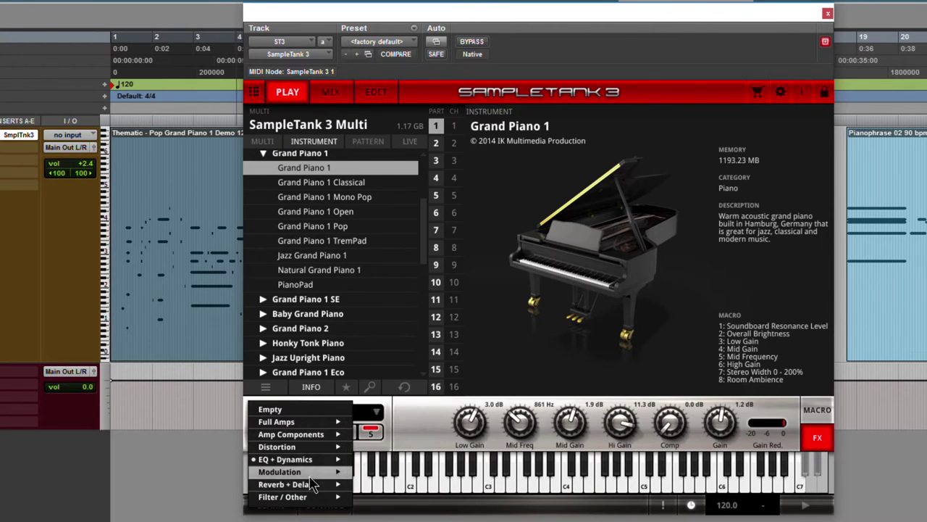
pyautogui.click(455, 410)
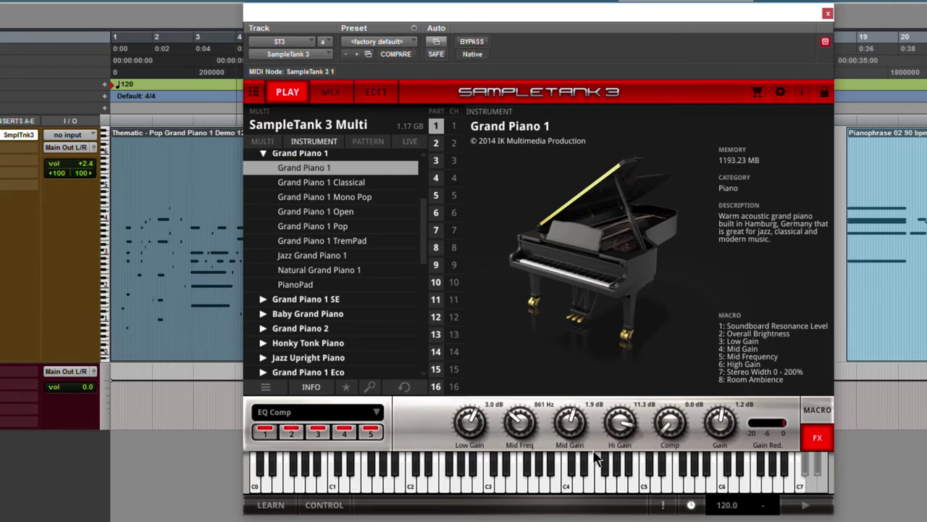
# Play the track and lower Grand Piano 1's Width macro to 45 and its Room macro to 34
pyautogui.press('space')
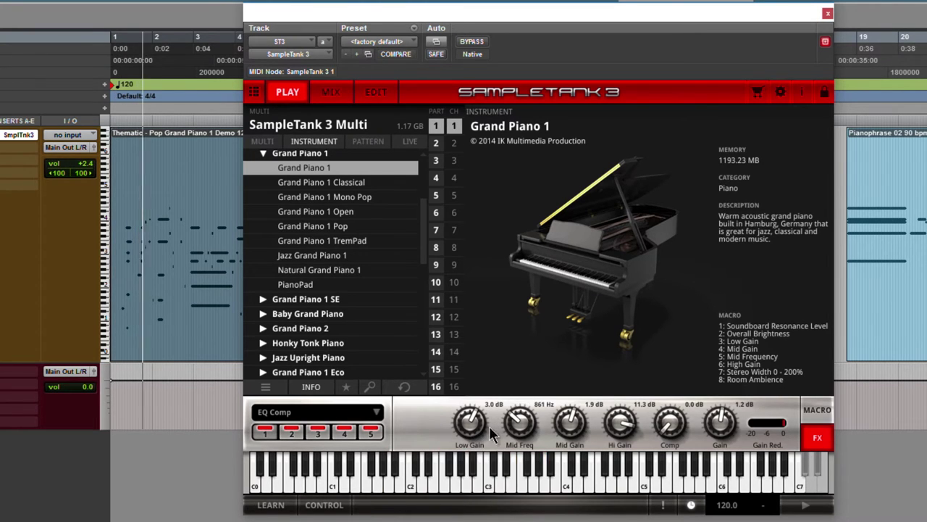
pyautogui.click(817, 410)
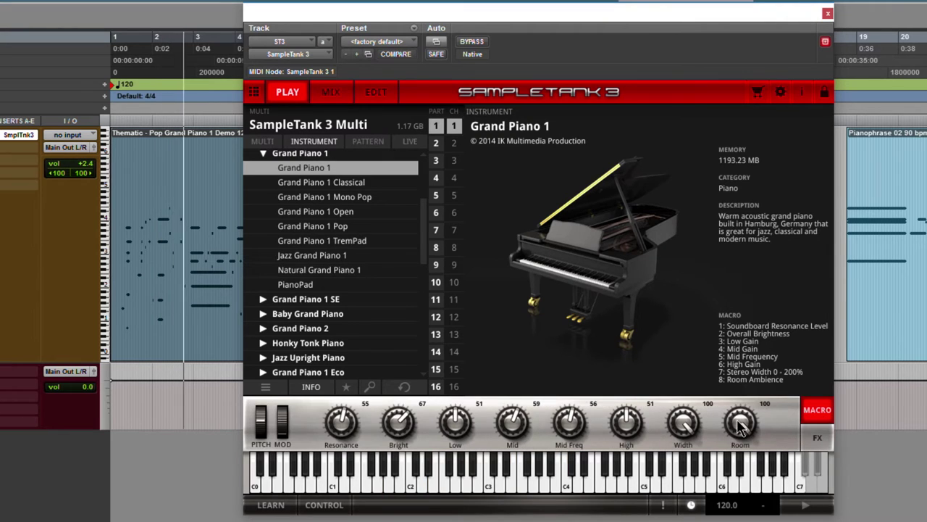
pyautogui.moveTo(740, 427); pyautogui.dragTo(744, 426)
pyautogui.moveTo(683, 424); pyautogui.dragTo(683, 427)
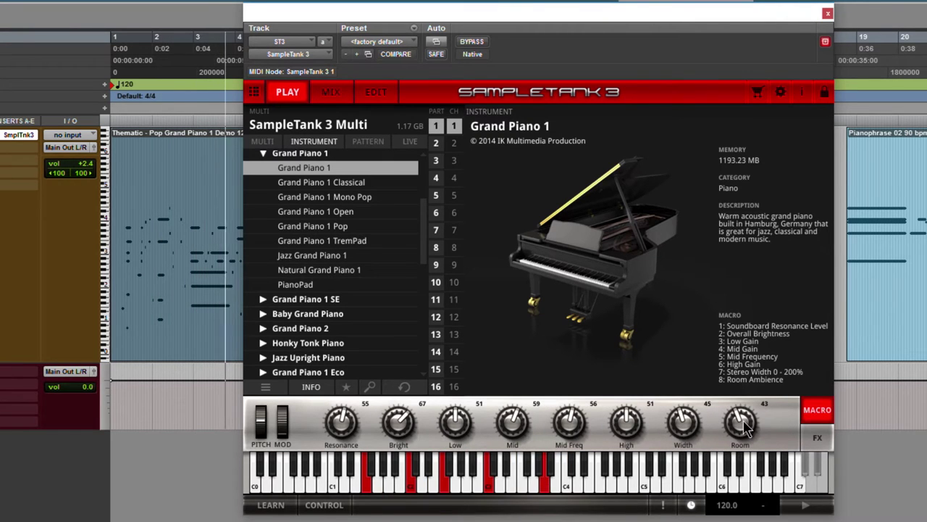
# In the EQ Comp effect, set Low Gain to 3.5 dB, Hi Gain to 0.6 dB, Comp to 5.2 dB and Gain to 1.6 dB
pyautogui.click(814, 436)
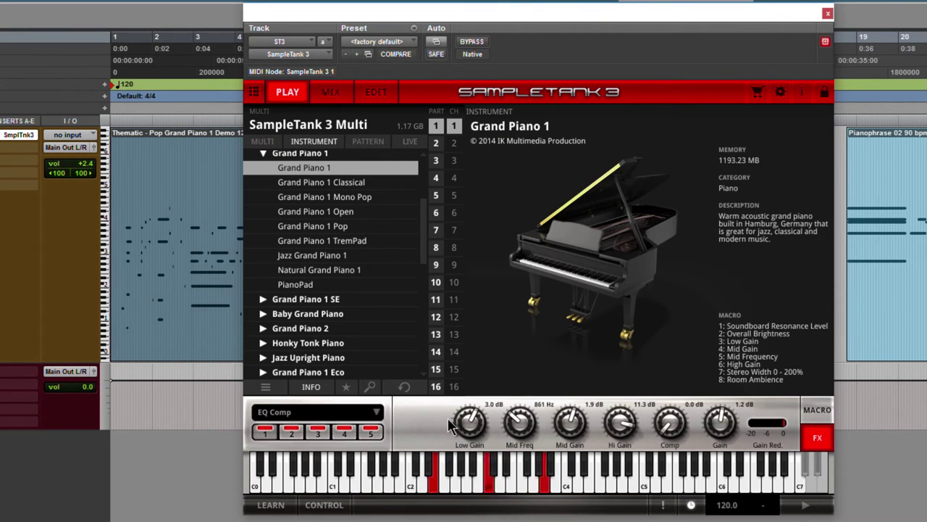
pyautogui.moveTo(464, 429); pyautogui.dragTo(468, 429)
pyautogui.moveTo(618, 428); pyautogui.dragTo(716, 427)
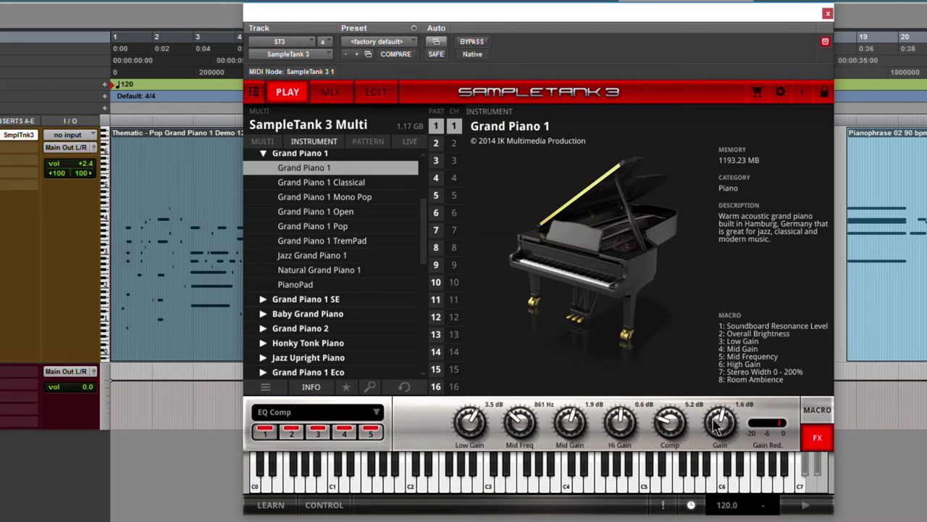
# Audition the Piano 6 instrument in the second slot's Acoustic Resonance effect and switch back to Piano 1
pyautogui.click(289, 431)
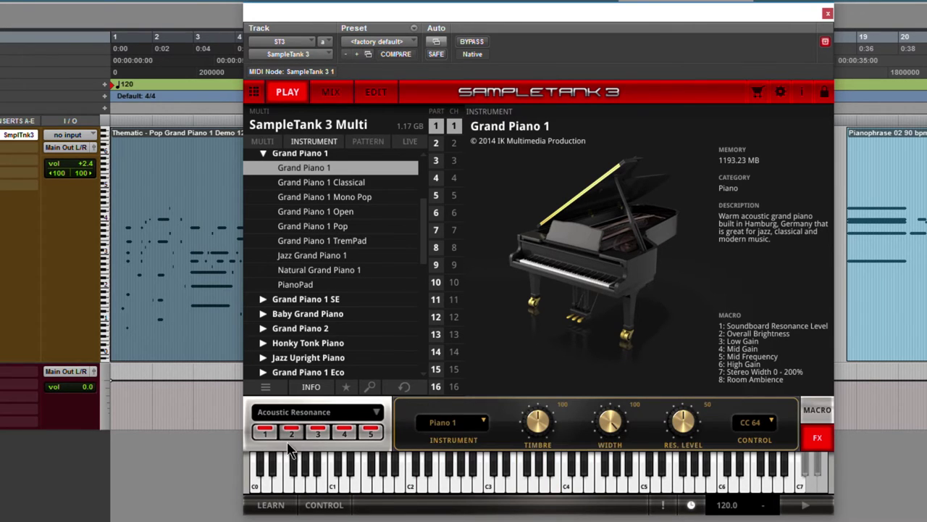
pyautogui.click(377, 413)
pyautogui.click(437, 426)
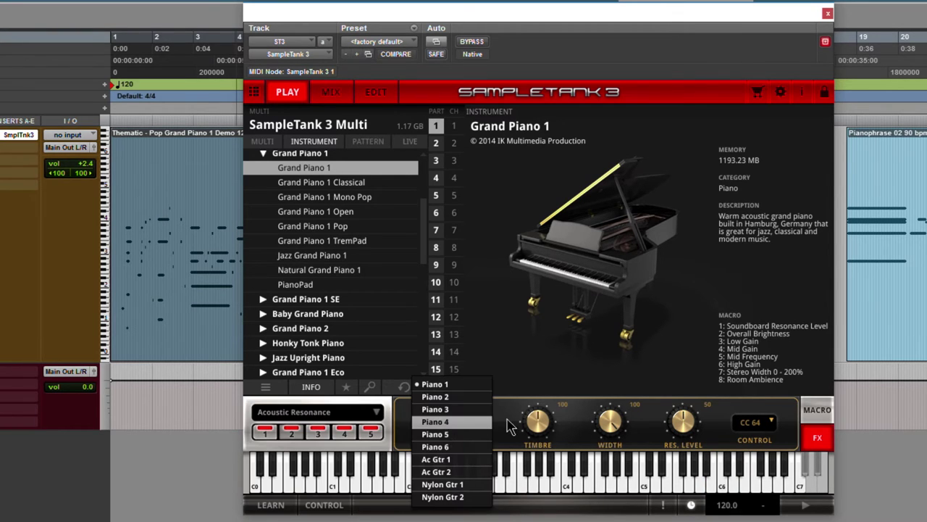
pyautogui.click(435, 447)
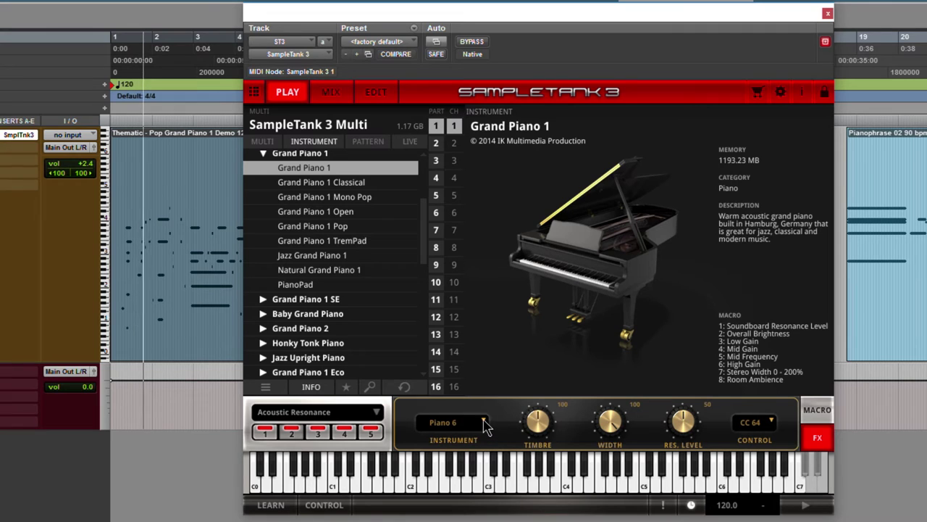
pyautogui.click(449, 423)
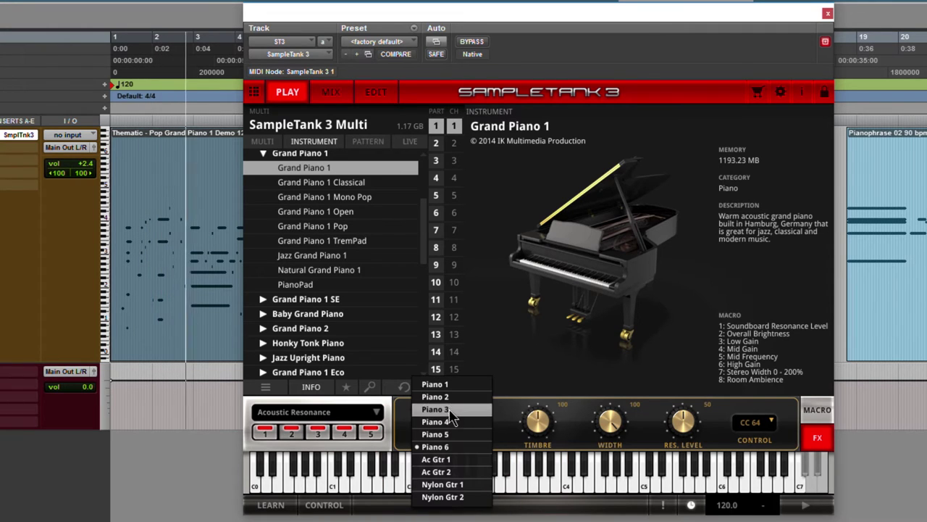
pyautogui.click(441, 384)
# Set the Acoustic Resonance effect's Timbre to 101, Width to 65 and Res. Level to 95
pyautogui.moveTo(540, 424); pyautogui.dragTo(537, 433)
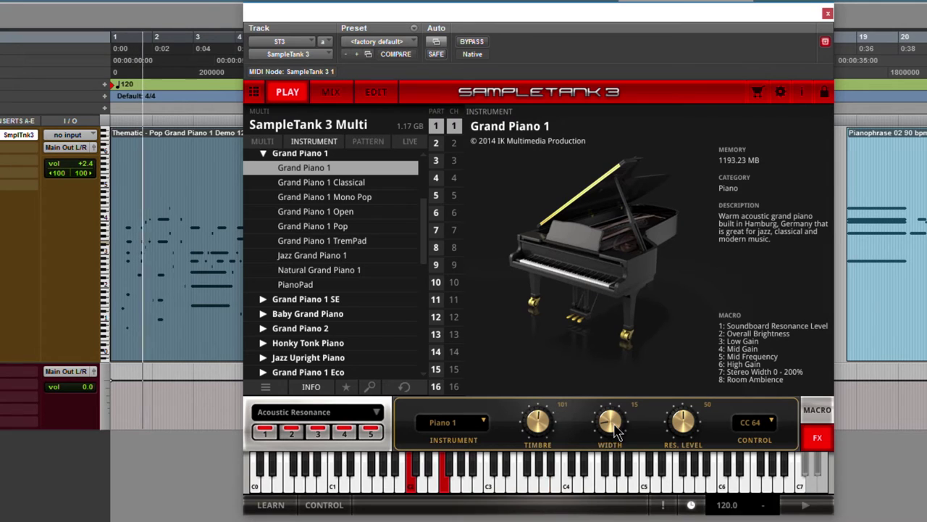
pyautogui.moveTo(607, 428)
pyautogui.mouseDown()
pyautogui.moveTo(616, 394)
pyautogui.moveTo(613, 445)
pyautogui.mouseUp()
pyautogui.moveTo(689, 437); pyautogui.dragTo(683, 424)
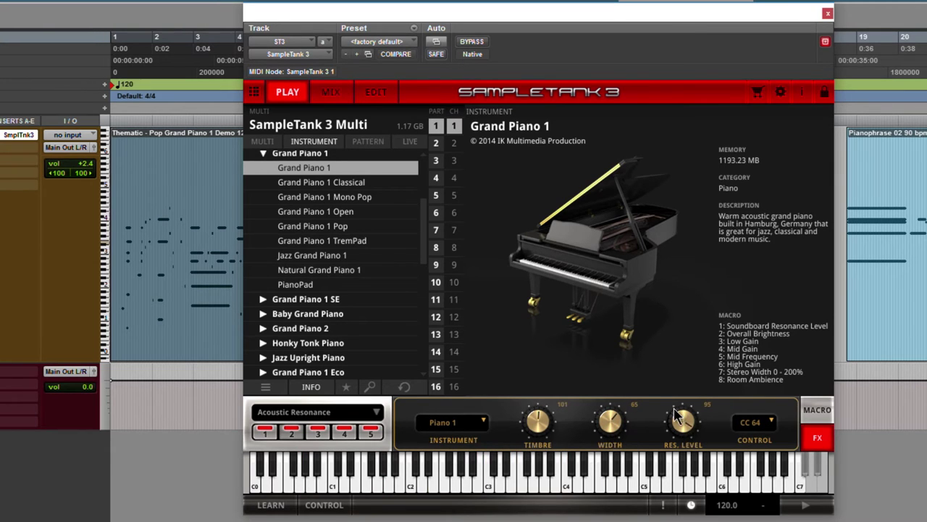
# In the third slot's Piano Lid effect, set Lid to 100 % and Brightness to 0.7 while auditioning the track
pyautogui.click(317, 433)
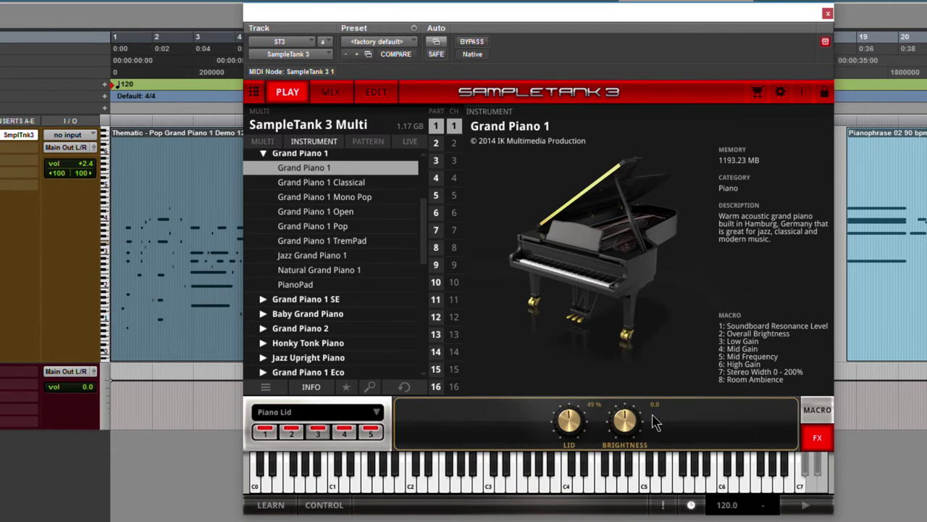
pyautogui.moveTo(569, 420); pyautogui.dragTo(569, 449)
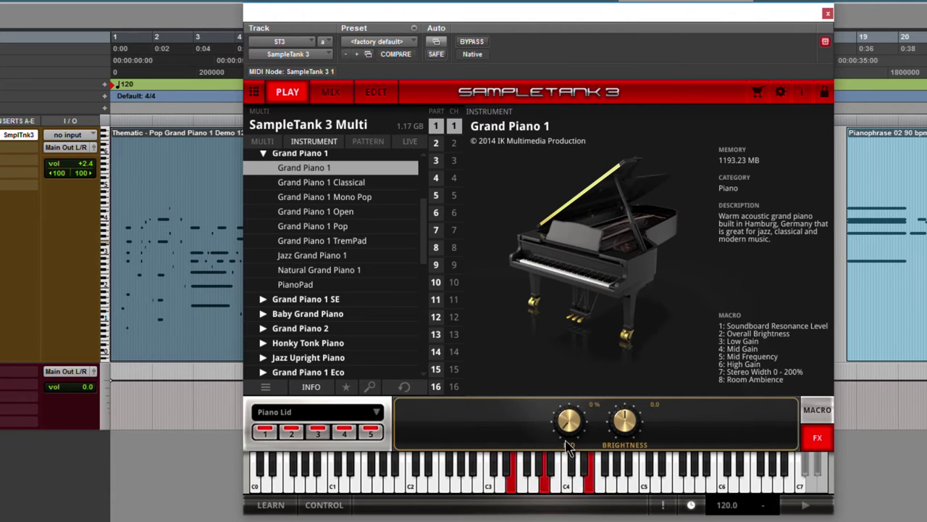
pyautogui.moveTo(625, 429)
pyautogui.mouseDown()
pyautogui.moveTo(625, 420)
pyautogui.moveTo(627, 442)
pyautogui.mouseUp()
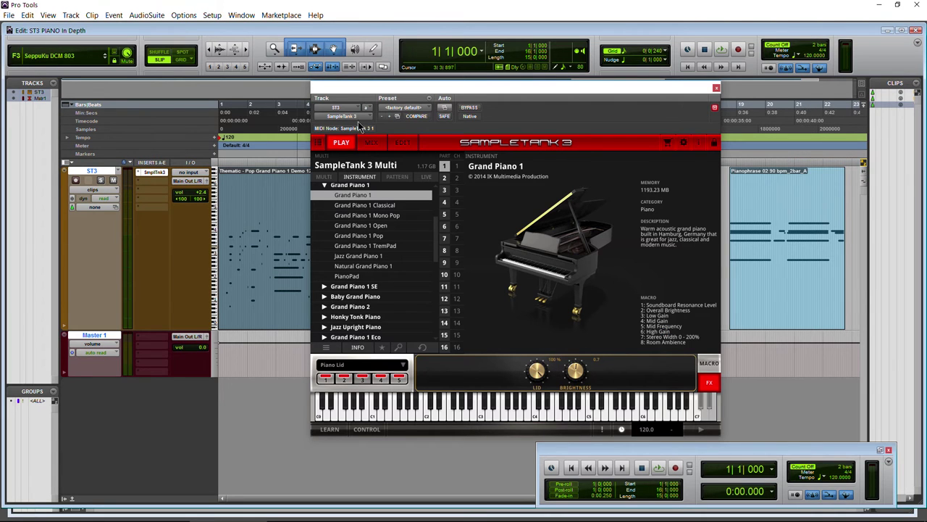
# Look over the Edit and Mix pages for Grand Piano 1 and return to the Play page
pyautogui.click(370, 144)
pyautogui.click(402, 142)
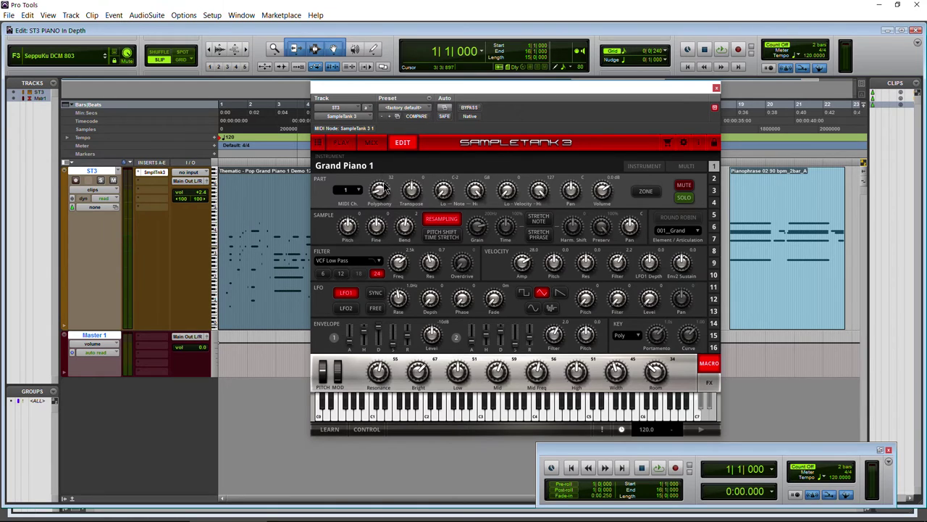
pyautogui.click(372, 142)
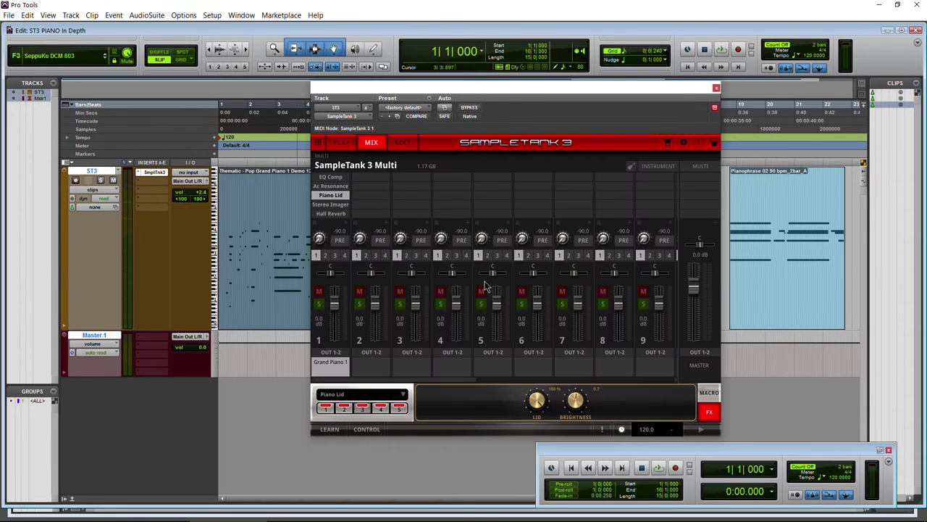
pyautogui.click(335, 143)
# Audition the fourth slot's Stereo Imager during playback with a narrower width and Reverse mode, restoring both to Normal
pyautogui.press('space')
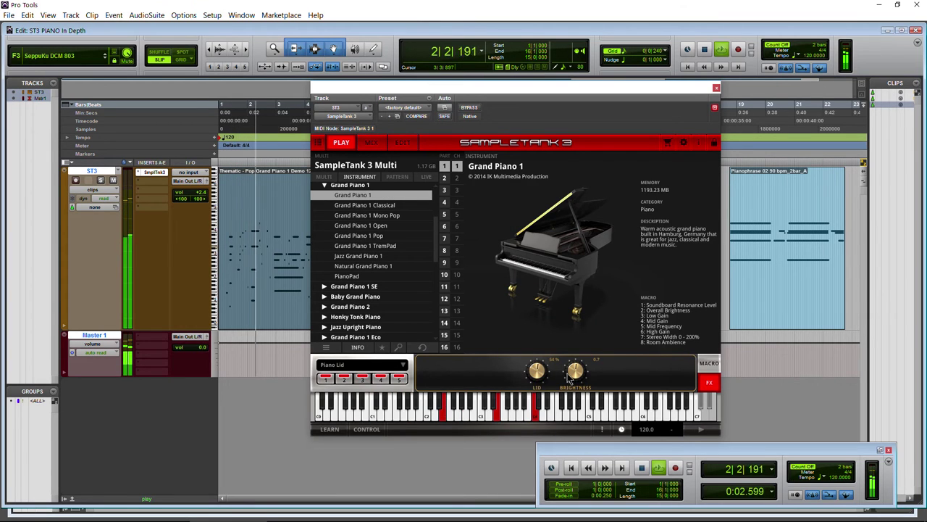
pyautogui.click(377, 379)
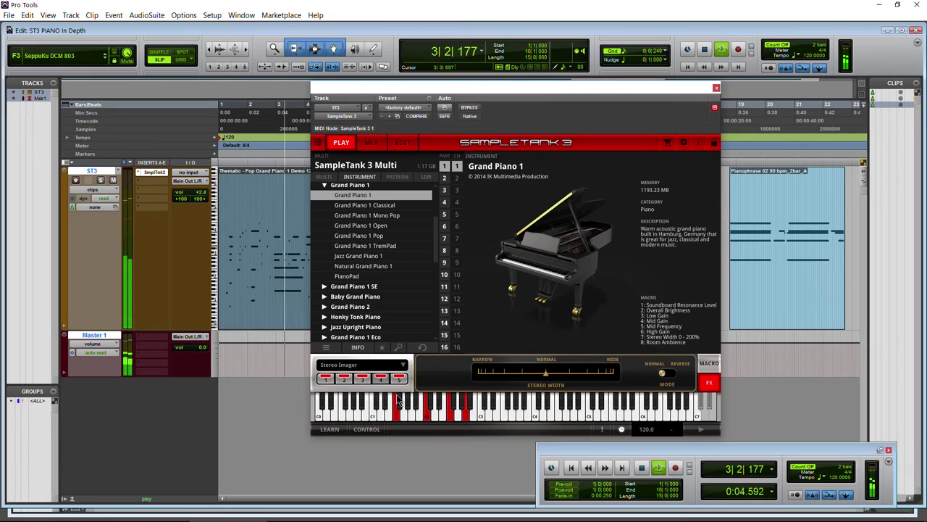
pyautogui.moveTo(547, 377)
pyautogui.mouseDown()
pyautogui.moveTo(488, 375)
pyautogui.moveTo(608, 375)
pyautogui.moveTo(538, 381)
pyautogui.mouseUp()
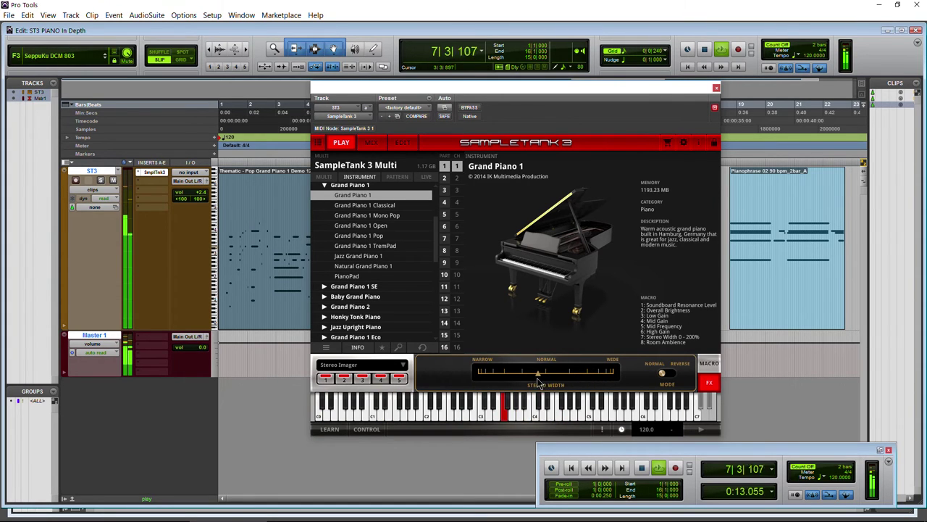
pyautogui.click(663, 373)
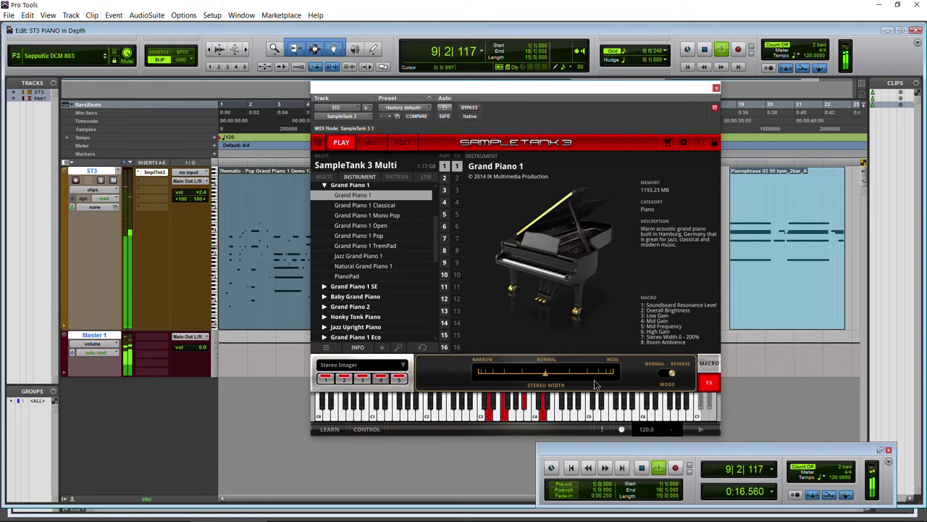
pyautogui.click(664, 375)
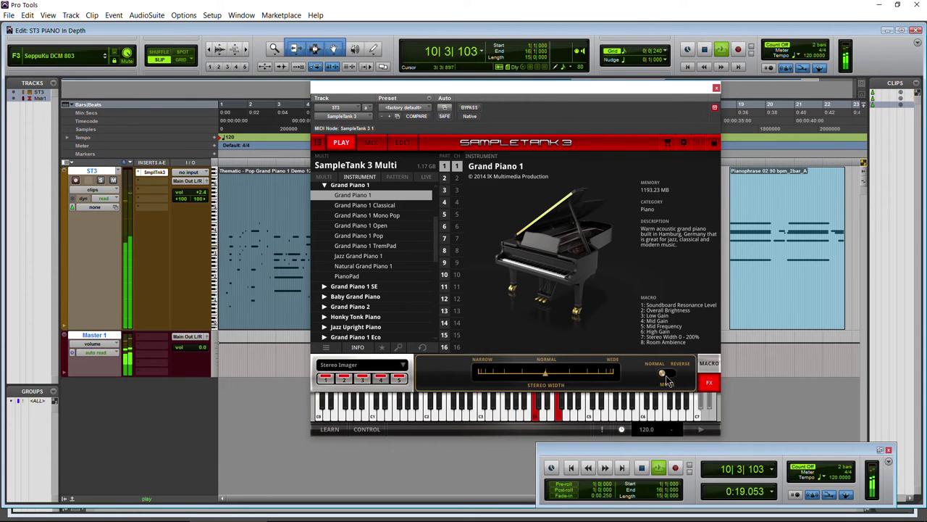
# Stop playback and examine the fifth slot's Hall Reverb and the available effect categories, keeping Hall Reverb
pyautogui.click(401, 382)
pyautogui.press('space')
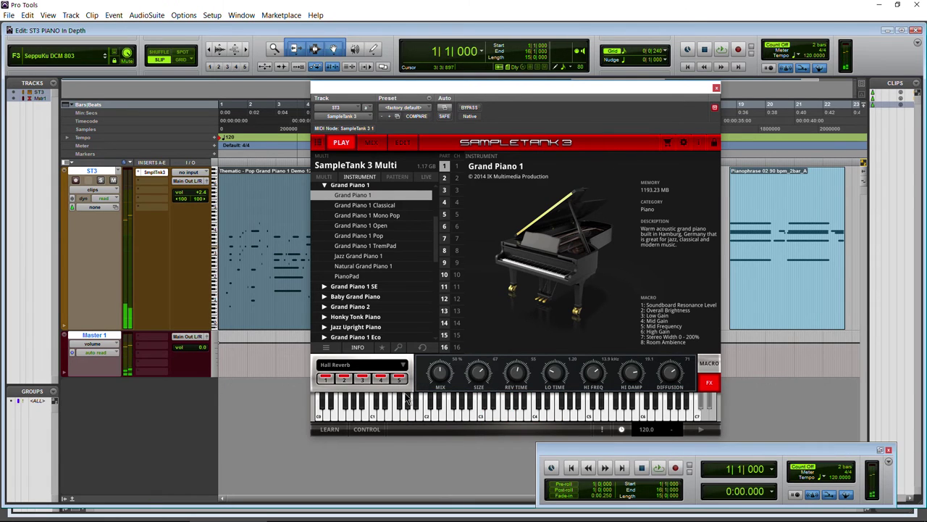
pyautogui.click(404, 369)
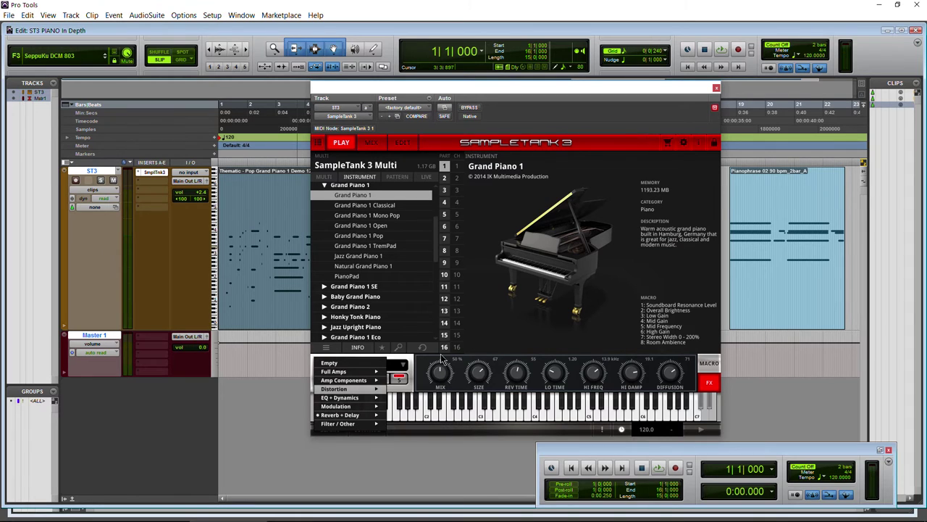
pyautogui.moveTo(348, 388)
pyautogui.click(507, 331)
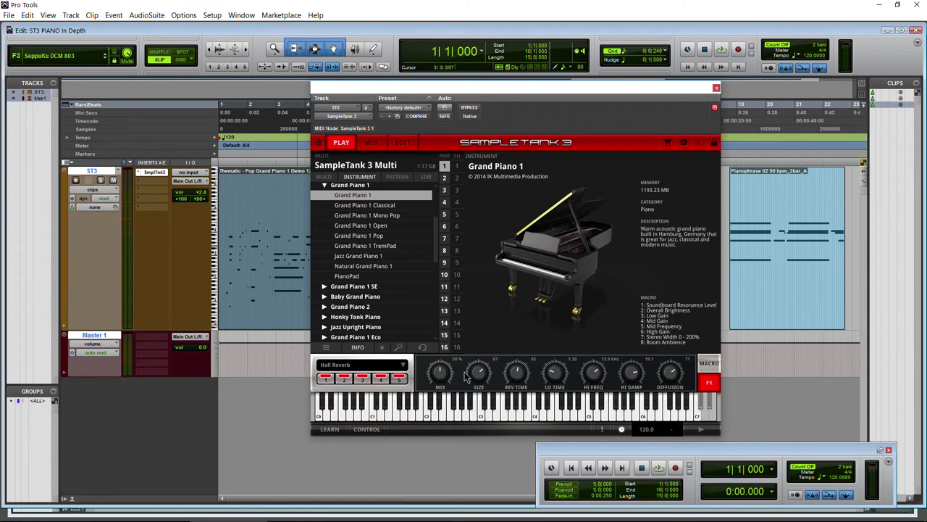
# During playback, audition the Hall Reverb with Mix at 86 %, Size 91, Rev Time 69, Lo Time 2.39, Hi Damp 21.7 and Diffusion 100
pyautogui.press('space')
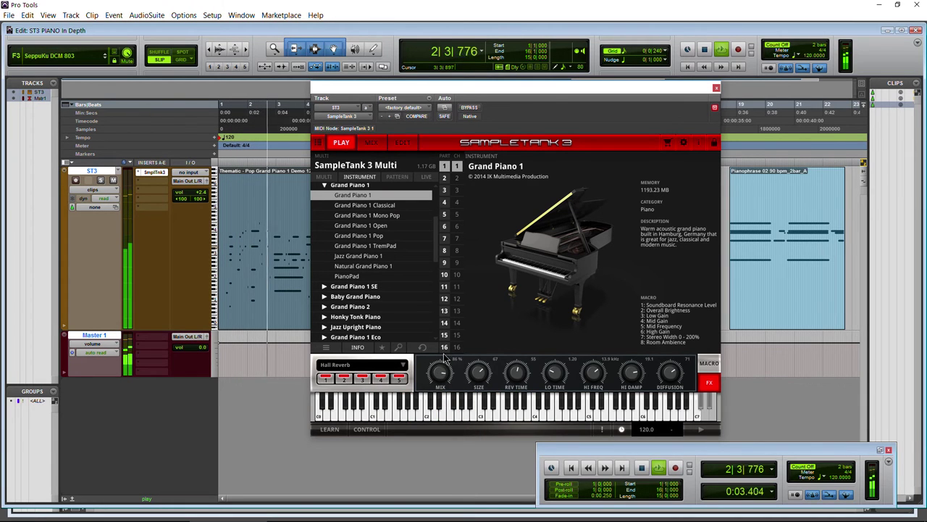
pyautogui.moveTo(442, 373); pyautogui.dragTo(480, 381)
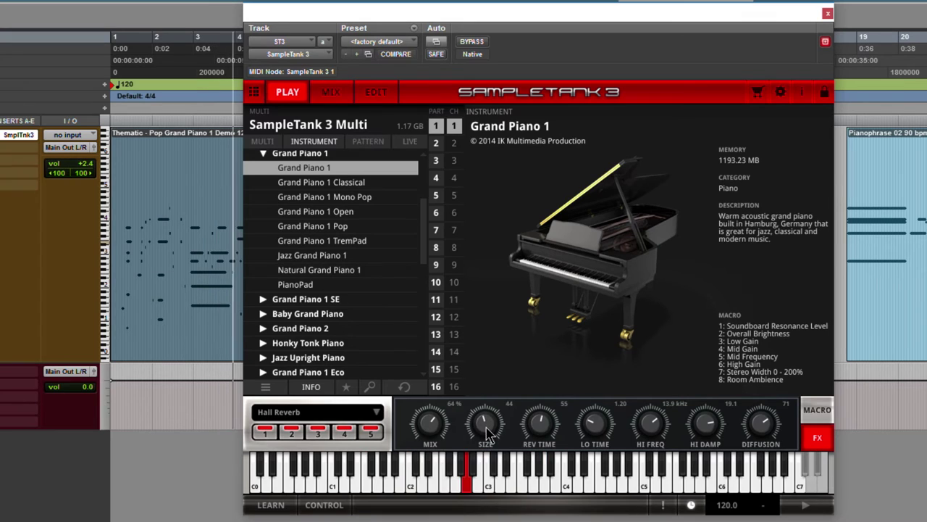
pyautogui.moveTo(487, 434); pyautogui.dragTo(484, 428)
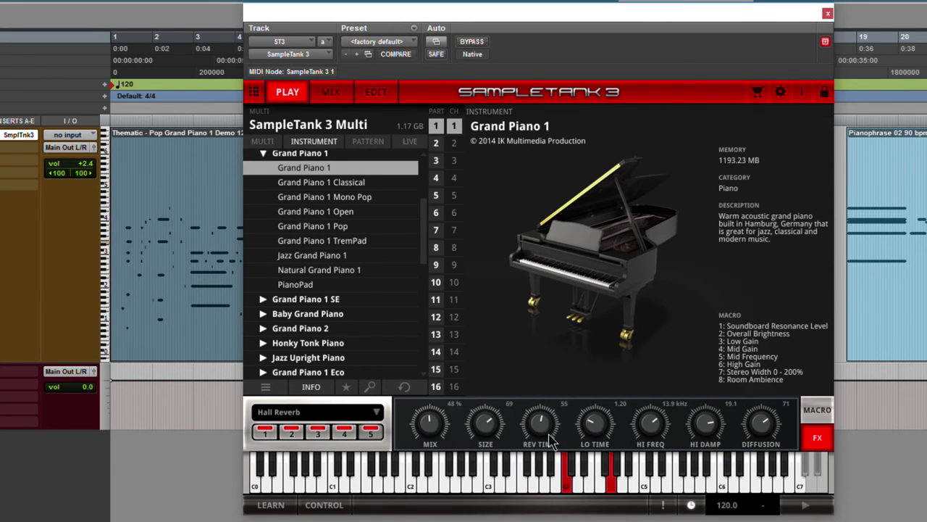
pyautogui.moveTo(540, 435); pyautogui.dragTo(539, 427)
pyautogui.moveTo(594, 434); pyautogui.dragTo(594, 424)
pyautogui.moveTo(759, 422); pyautogui.dragTo(709, 424)
pyautogui.moveTo(492, 434); pyautogui.dragTo(492, 425)
pyautogui.moveTo(432, 434); pyautogui.dragTo(432, 427)
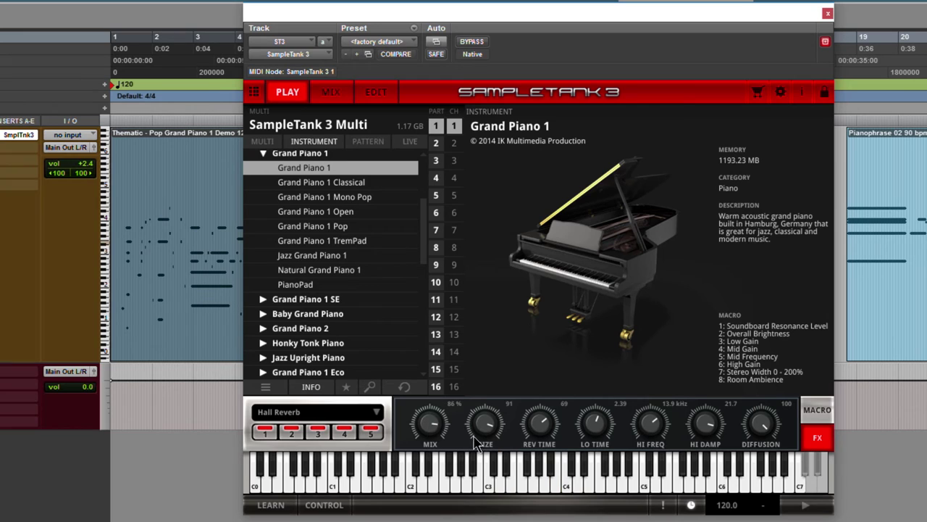
# Replace the fifth slot's effect with Spring Reverb and audition it with Time at 2.61 and Dry/Wet at 61 %
pyautogui.click(378, 414)
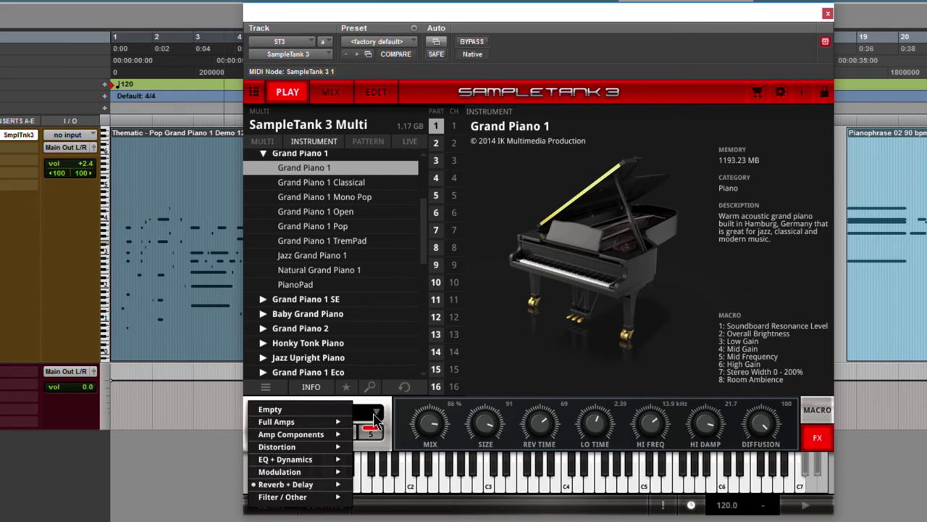
pyautogui.moveTo(334, 483)
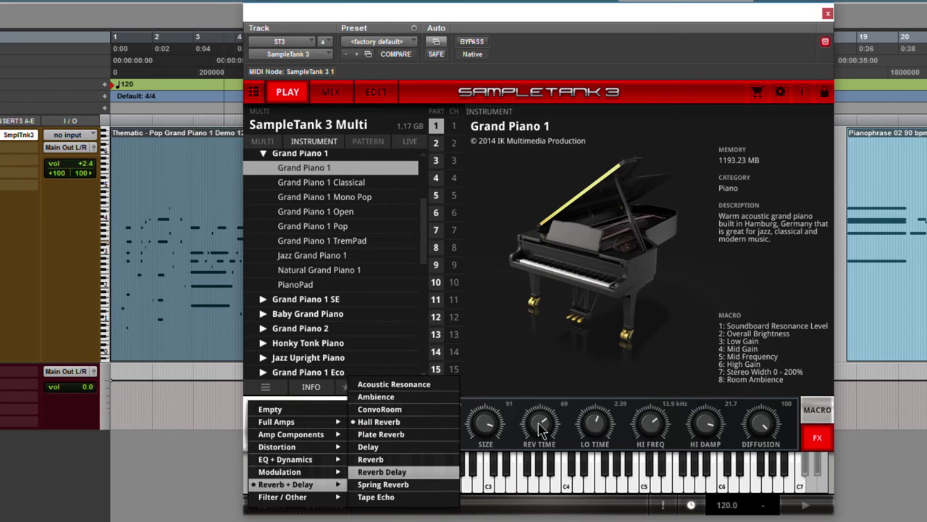
pyautogui.click(406, 484)
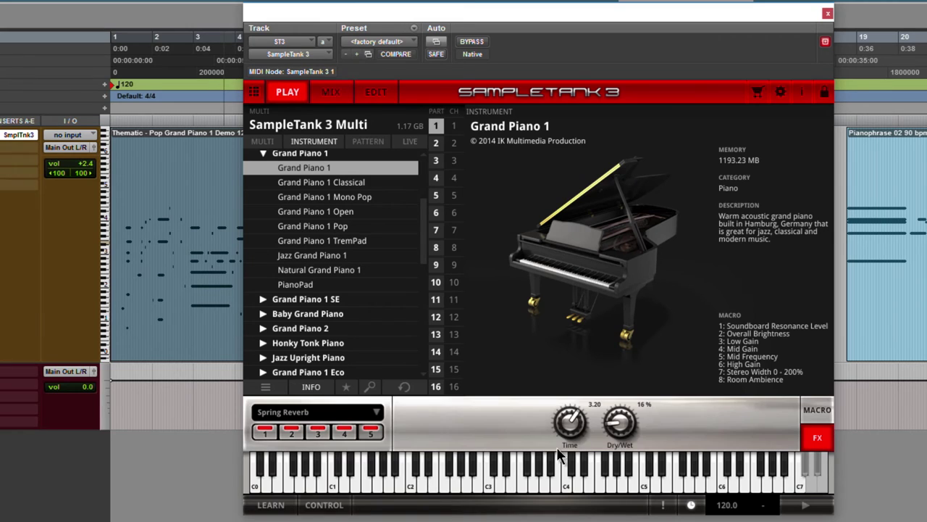
pyautogui.press('space')
pyautogui.moveTo(570, 440); pyautogui.dragTo(617, 407)
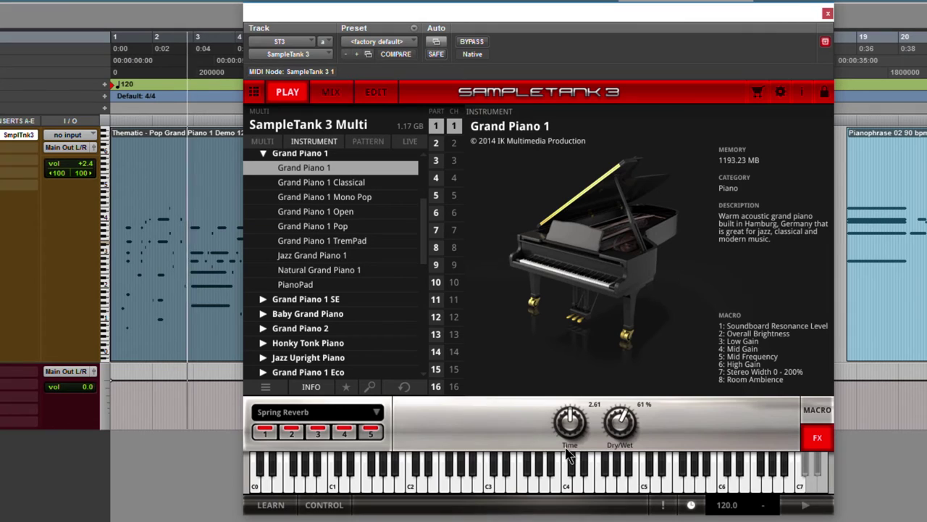
# Switch the fifth slot to Plate Reverb and audition it with Mix at 36 %, Size at 48 and Diffusion at 41
pyautogui.click(377, 413)
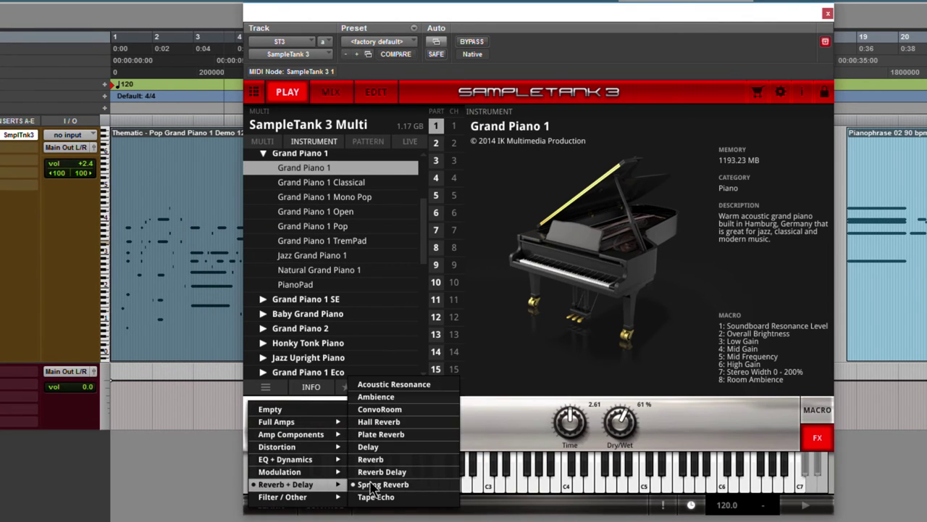
pyautogui.click(453, 435)
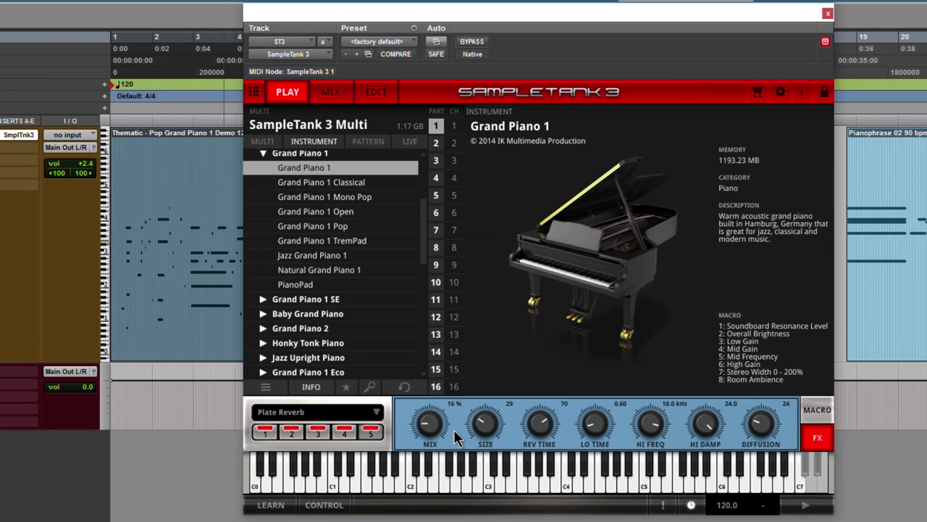
pyautogui.moveTo(441, 428); pyautogui.dragTo(441, 412)
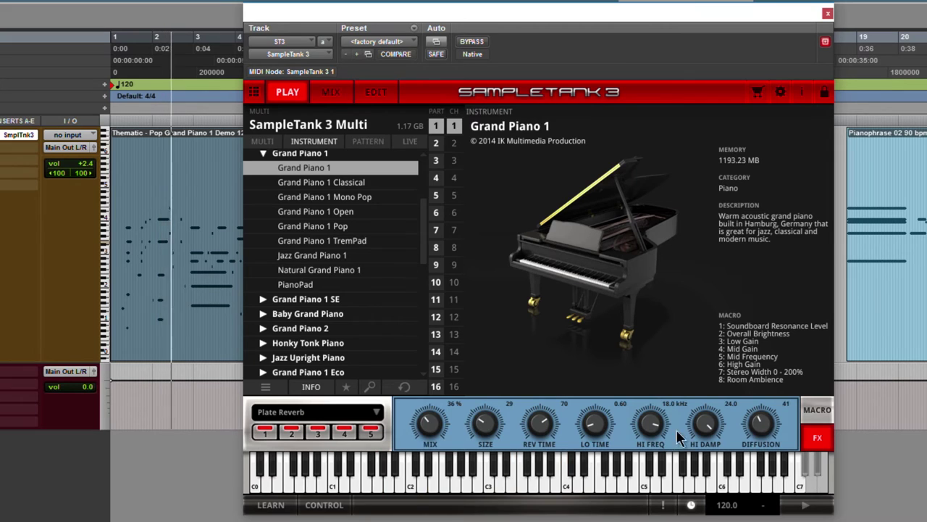
pyautogui.moveTo(484, 423); pyautogui.dragTo(483, 435)
pyautogui.scroll(5, 483, 435)
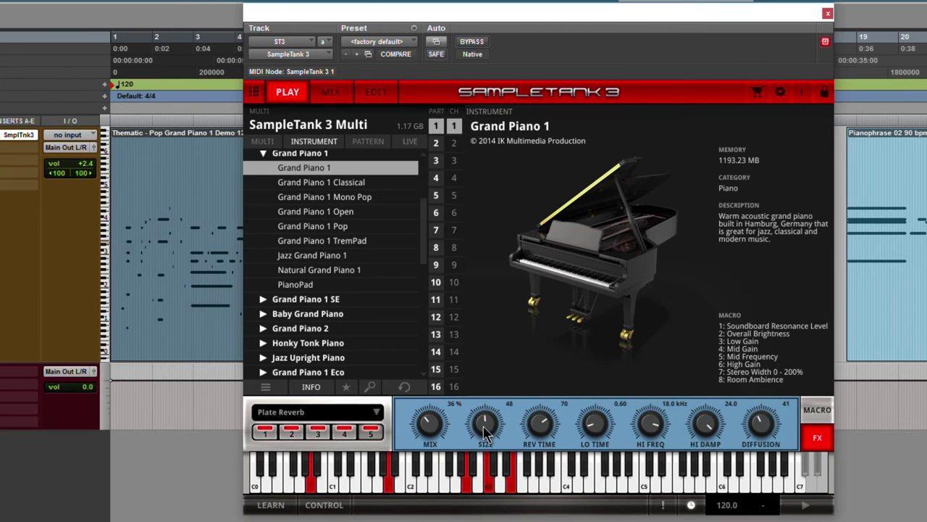
# Put Hall Reverb back in the fifth slot and set Mix to 35 % and Size to 71 while auditioning the track
pyautogui.click(377, 413)
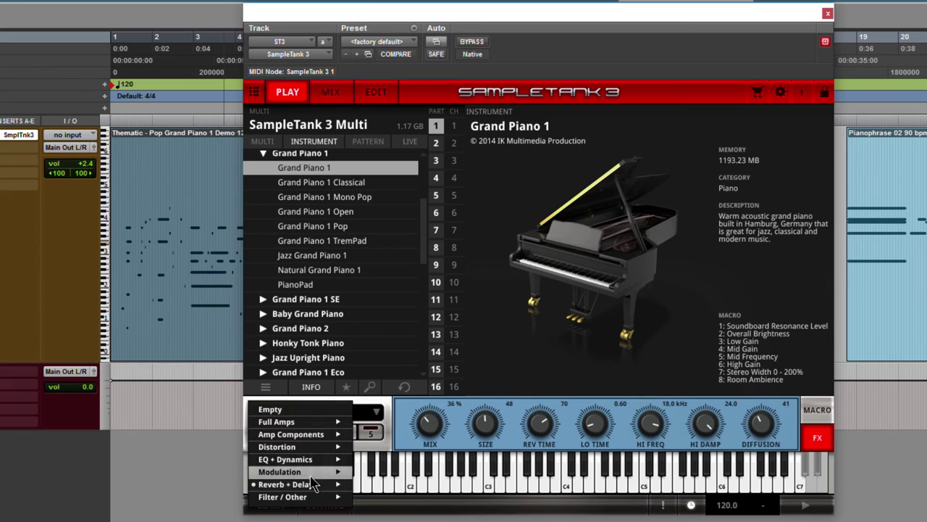
pyautogui.moveTo(313, 491)
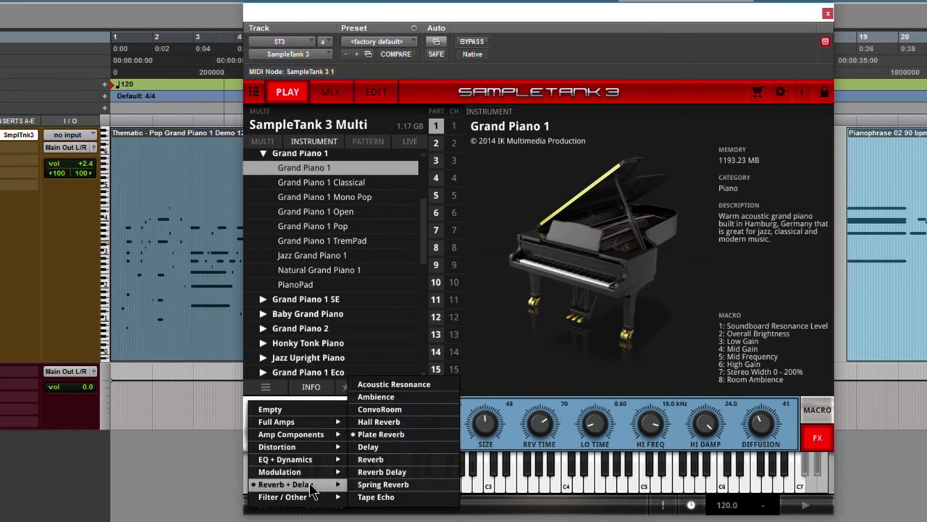
pyautogui.click(401, 421)
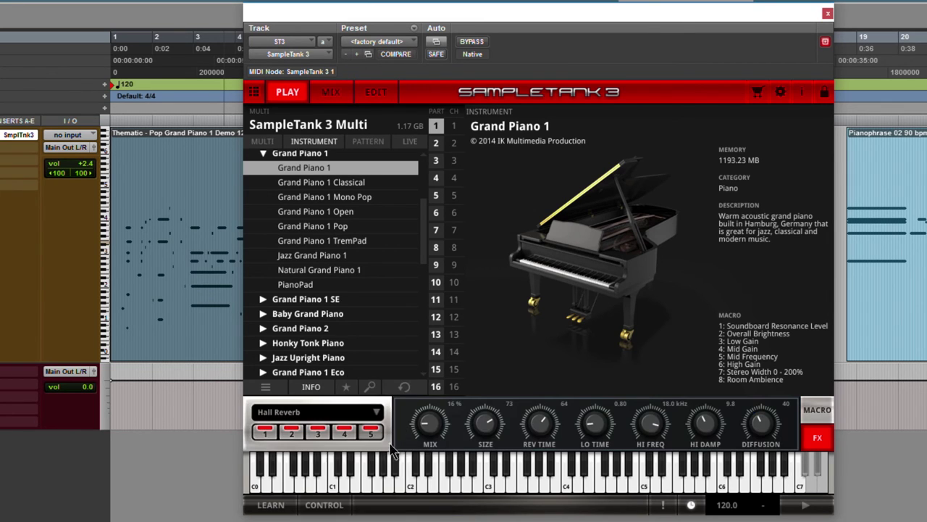
pyautogui.press('space')
pyautogui.moveTo(490, 426); pyautogui.dragTo(490, 430)
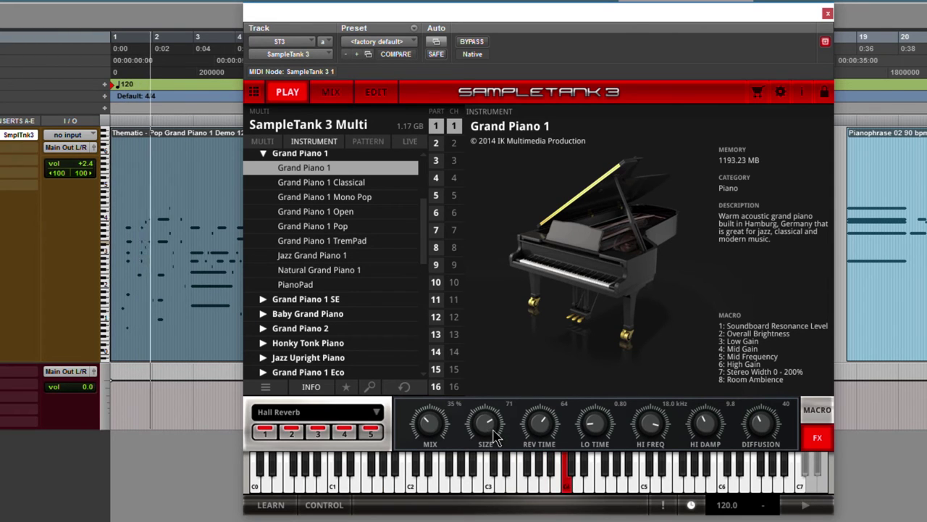
pyautogui.moveTo(706, 426); pyautogui.dragTo(705, 421)
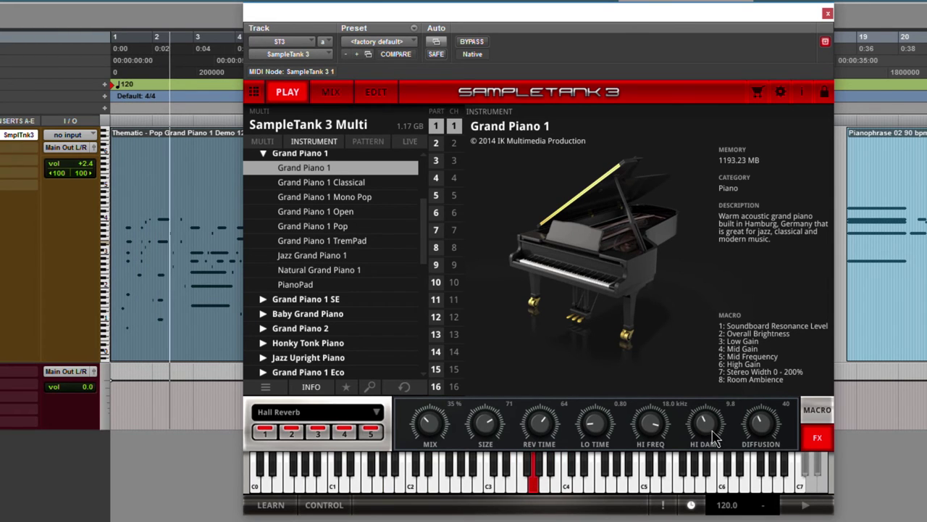
# Set Grand Piano 1's macros to Width 58, Room 49 and Mid 50, glancing at the Edit and Mix pages during playback
pyautogui.click(818, 410)
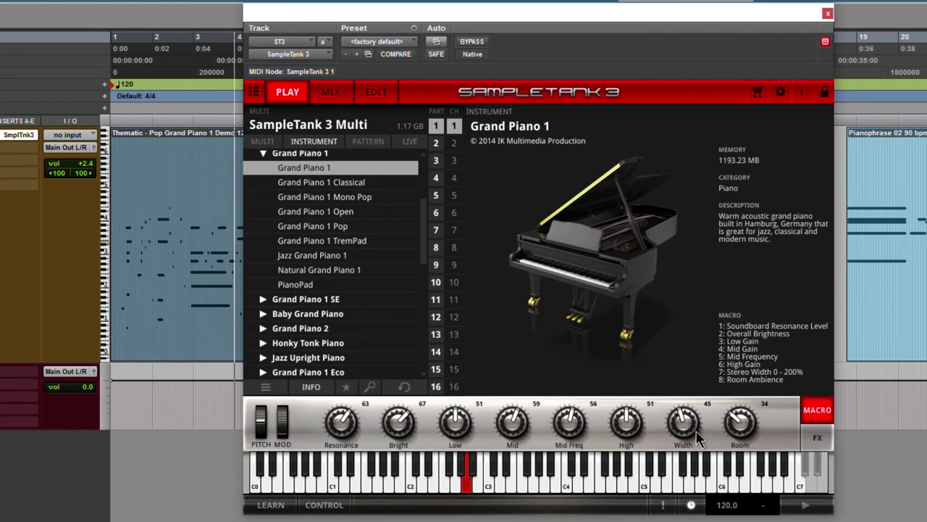
pyautogui.moveTo(688, 427); pyautogui.dragTo(742, 430)
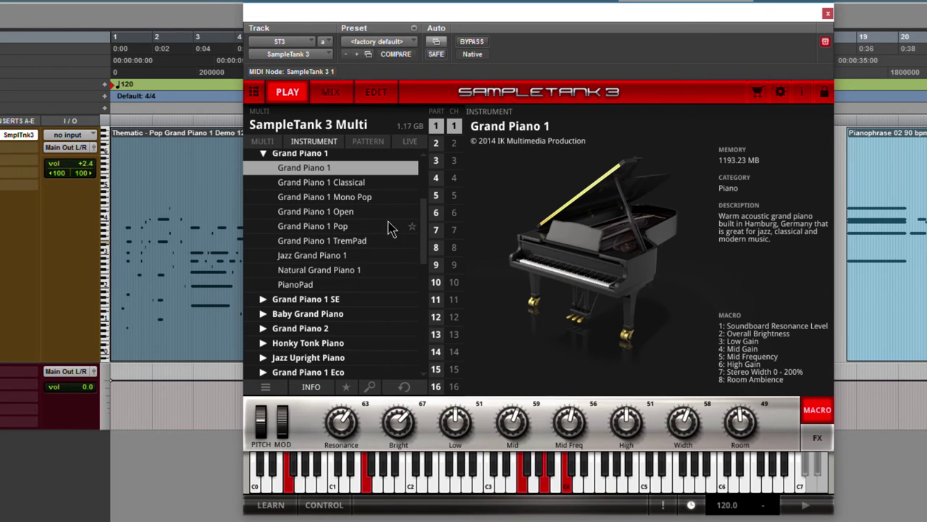
pyautogui.click(374, 93)
pyautogui.click(330, 92)
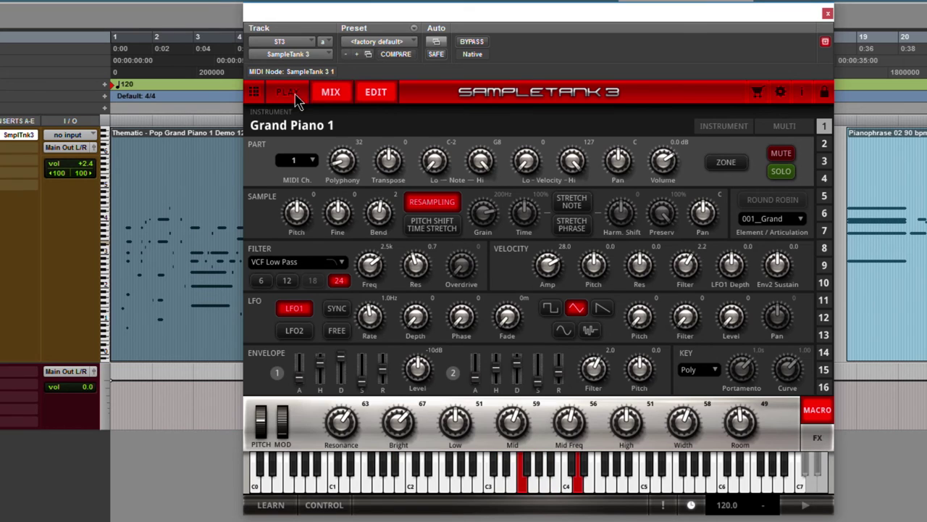
pyautogui.click(286, 92)
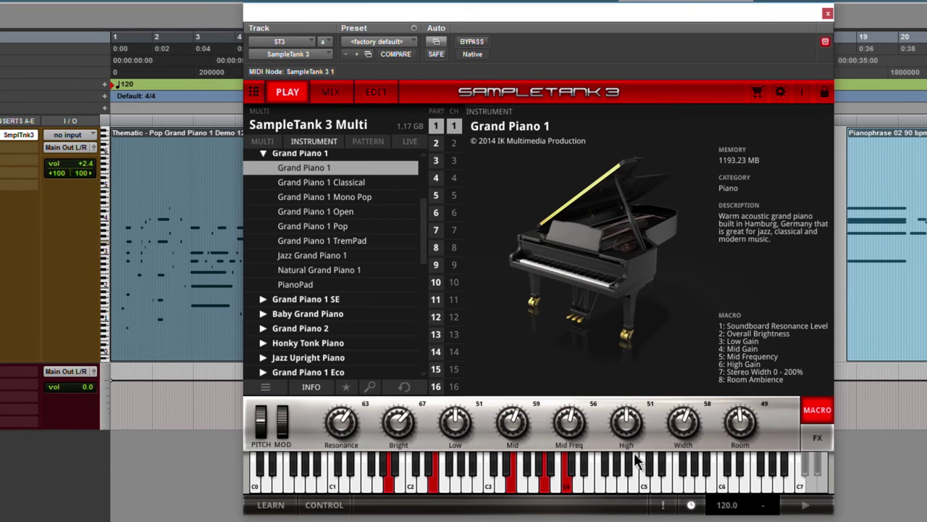
pyautogui.scroll(-3, 517, 422)
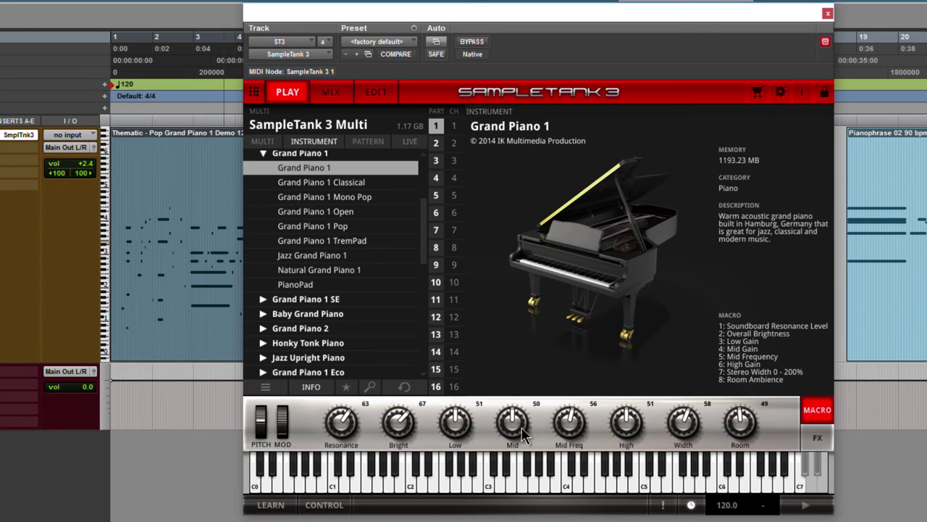
# Browse the piano instruments, load Grand Piano 1 Mono Pop and audition it briefly with the track
pyautogui.scroll(3, 426, 239)
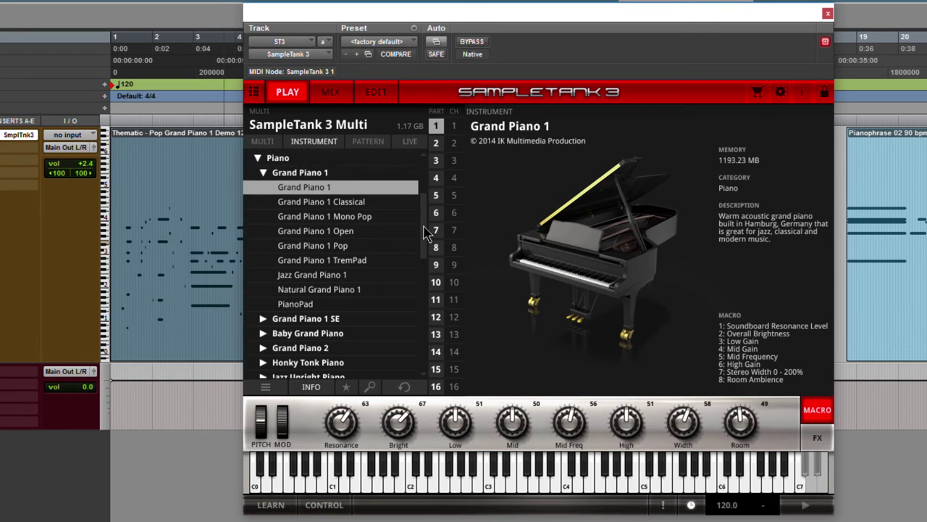
pyautogui.scroll(-4, 424, 242)
pyautogui.scroll(-5, 424, 243)
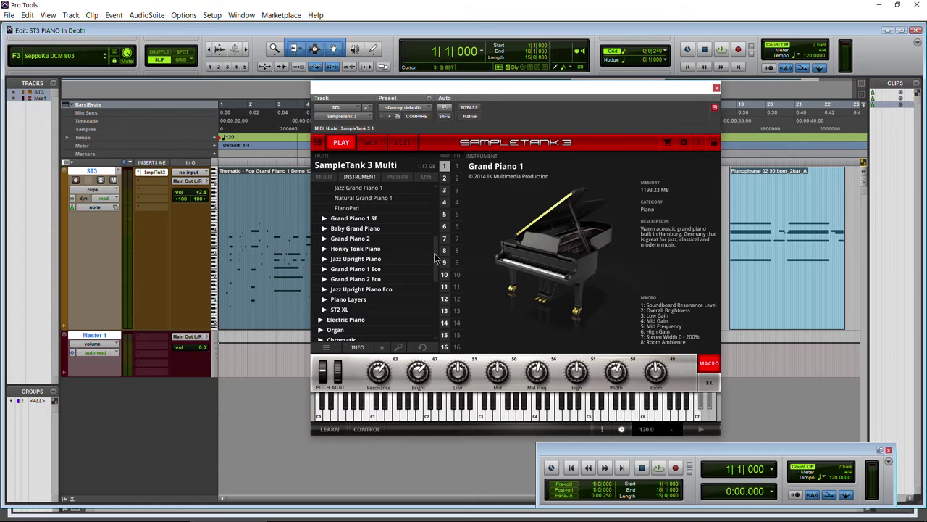
pyautogui.scroll(5, 364, 228)
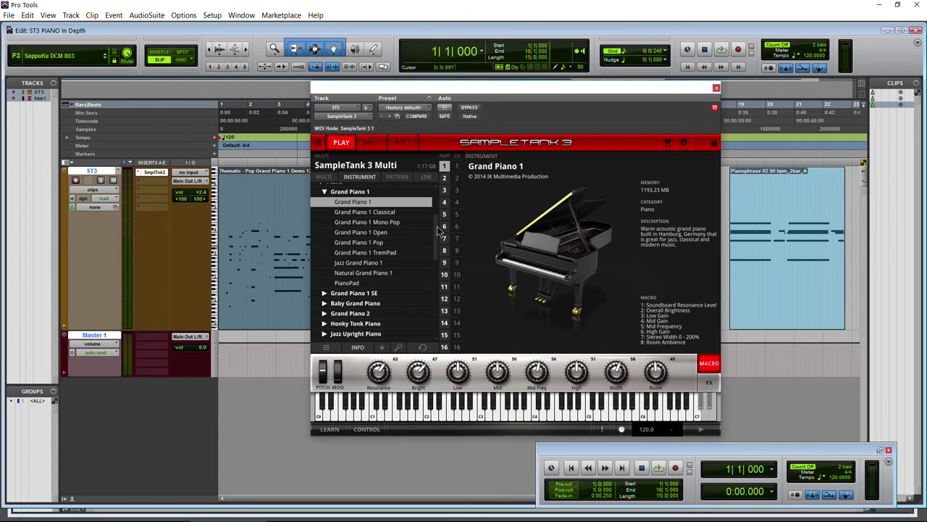
pyautogui.click(362, 223)
pyautogui.click(363, 232)
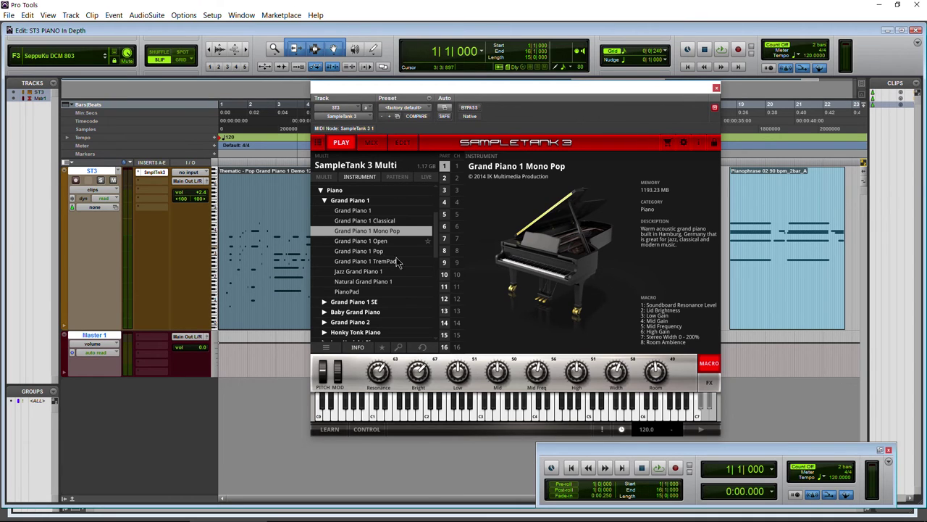
pyautogui.press('space')
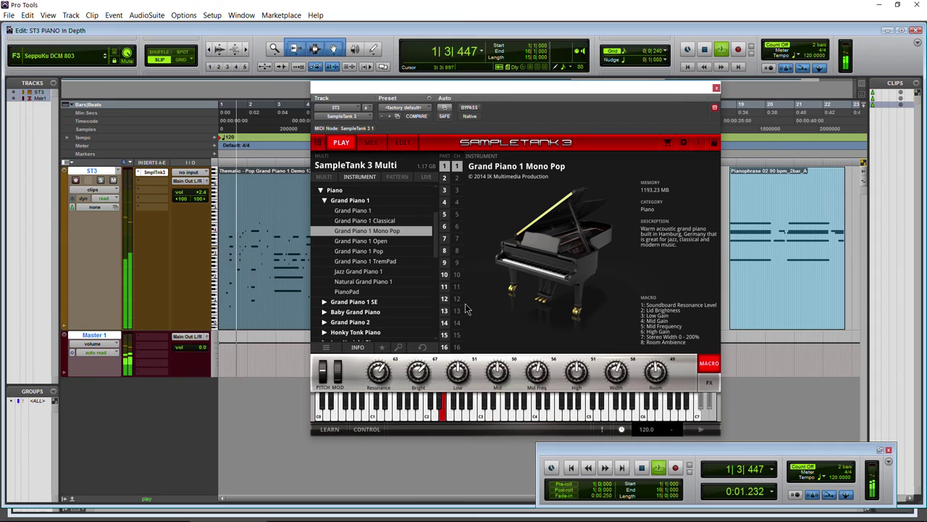
pyautogui.press('space')
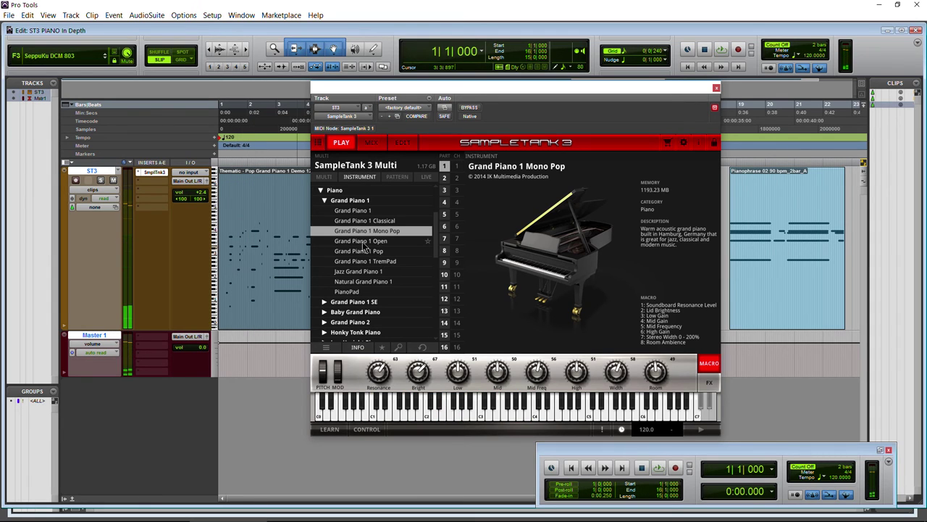
# Load Grand Piano 1 Open and look through the effects in its slots while the track plays, ending on EQ Comp
pyautogui.click(357, 241)
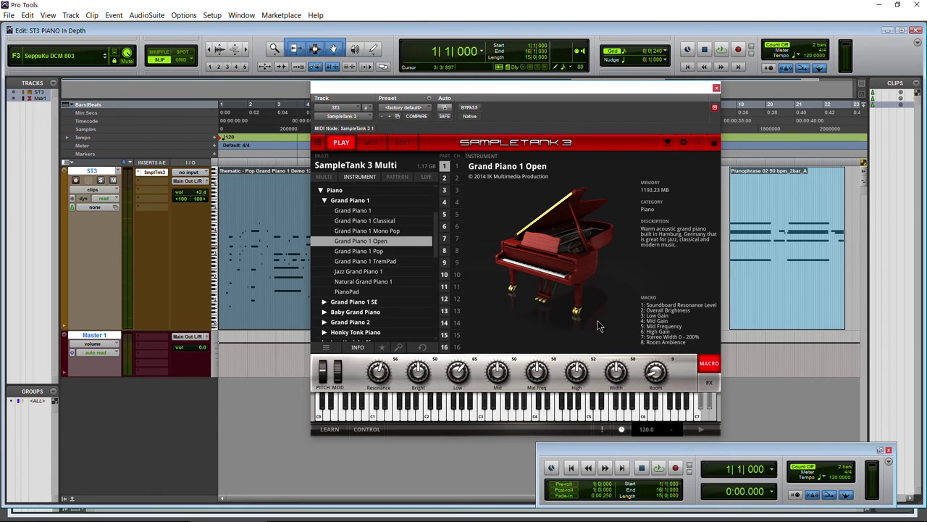
pyautogui.press('space')
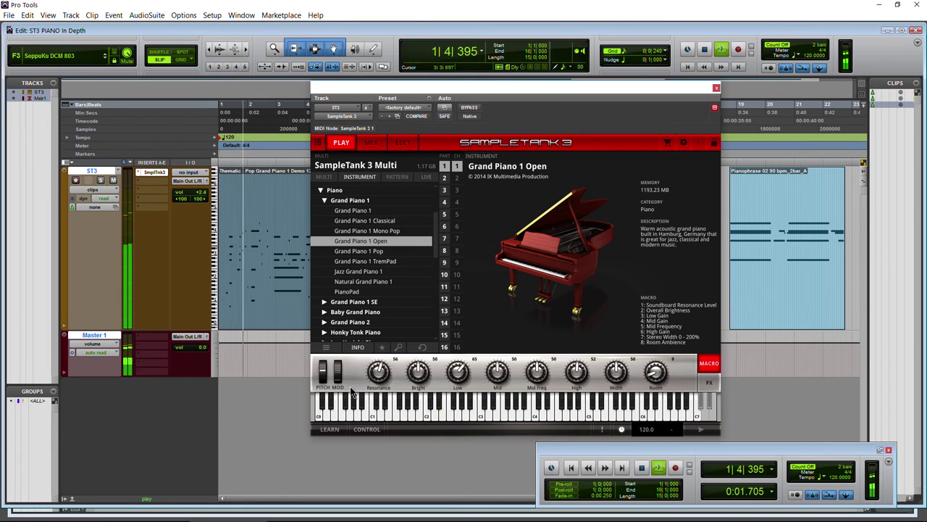
pyautogui.click(708, 380)
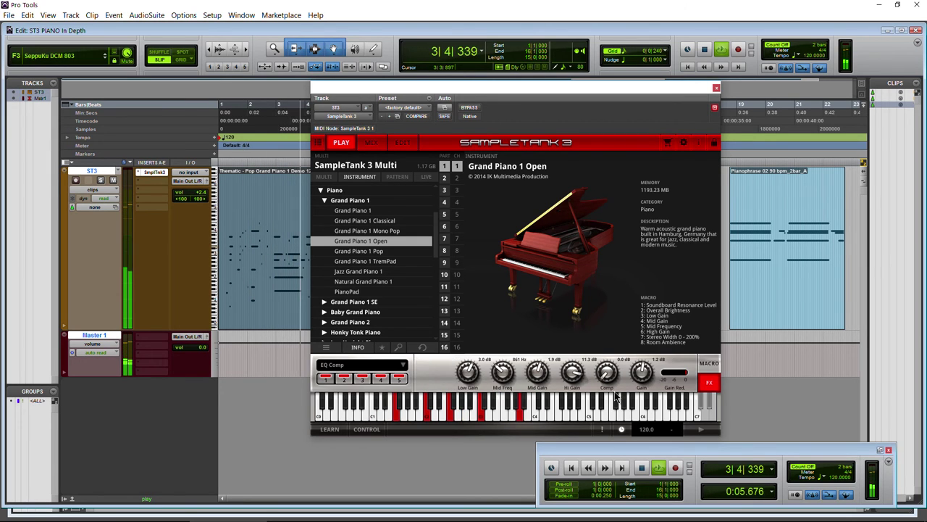
pyautogui.click(344, 379)
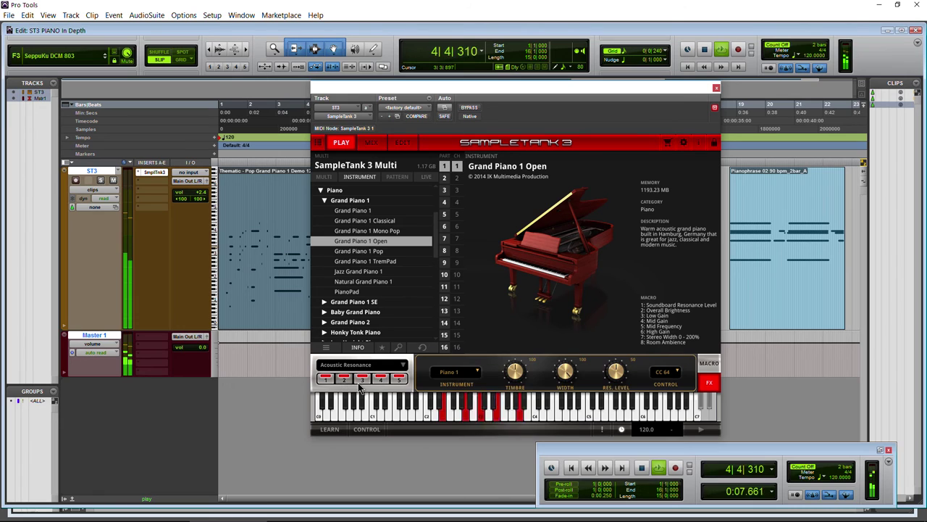
pyautogui.click(362, 379)
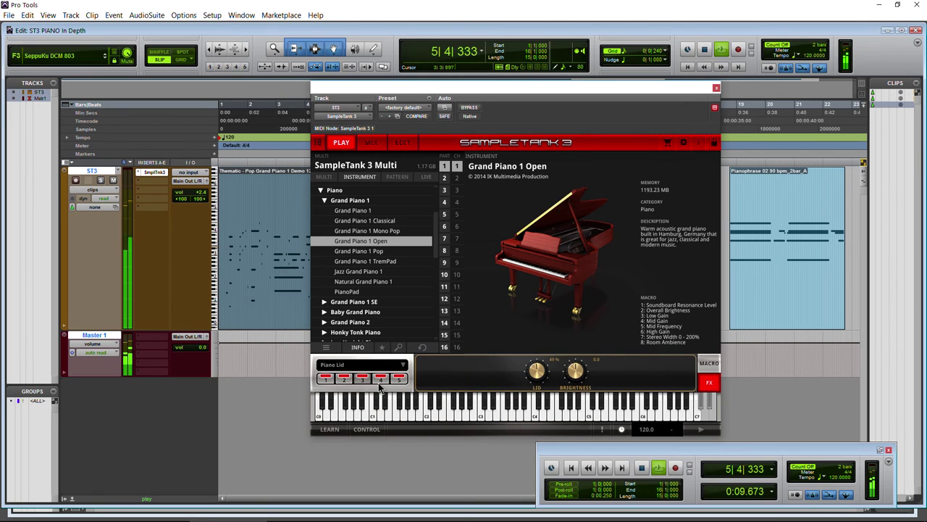
pyautogui.click(397, 379)
pyautogui.click(380, 379)
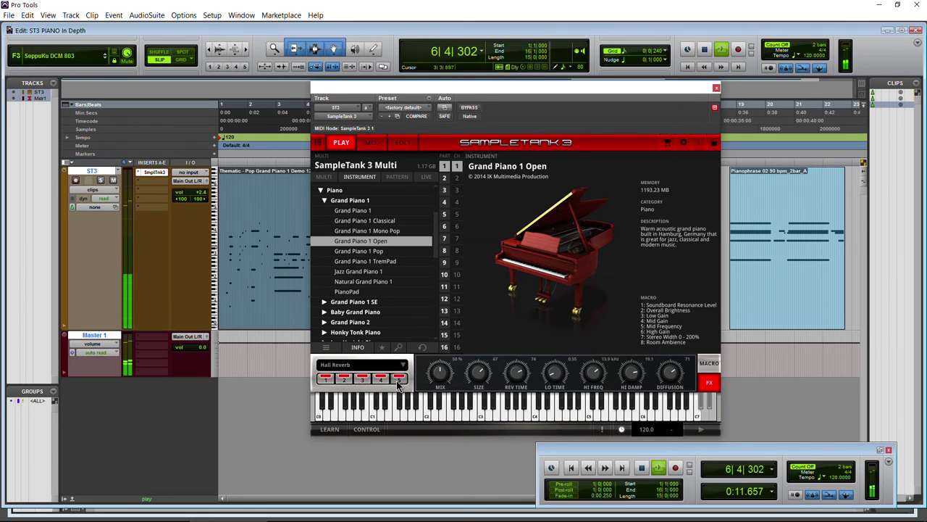
pyautogui.click(326, 378)
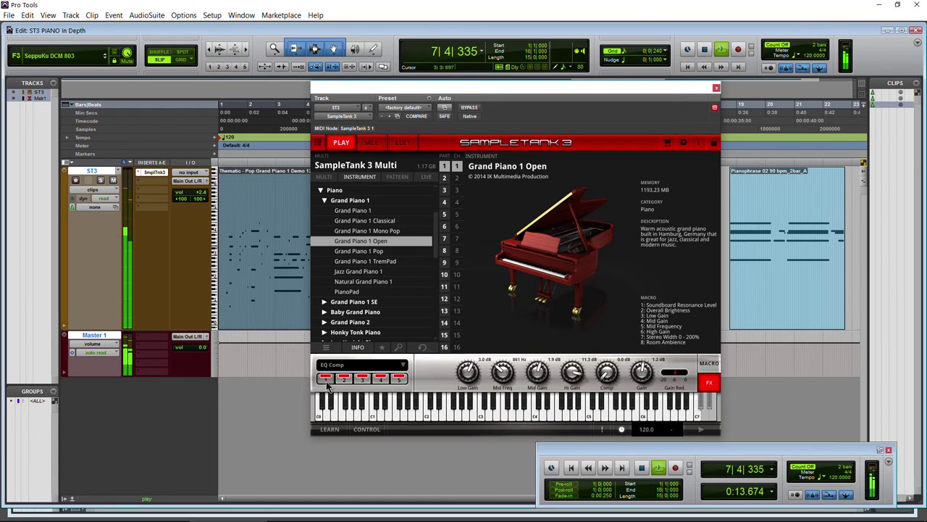
# Stop playback, pass over Grand Piano 1 Mono Pop in the instrument list and load Grand Piano 1 Classical
pyautogui.press('space')
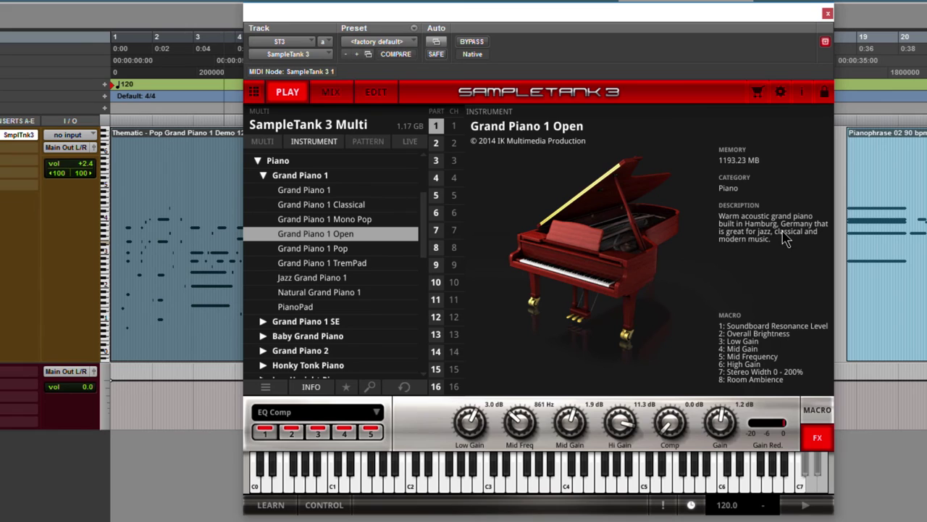
pyautogui.click(341, 220)
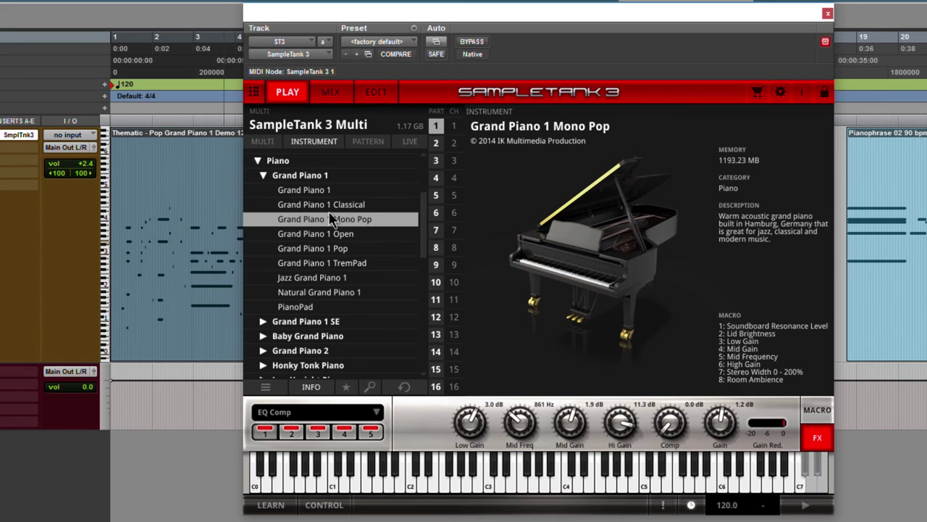
pyautogui.click(331, 205)
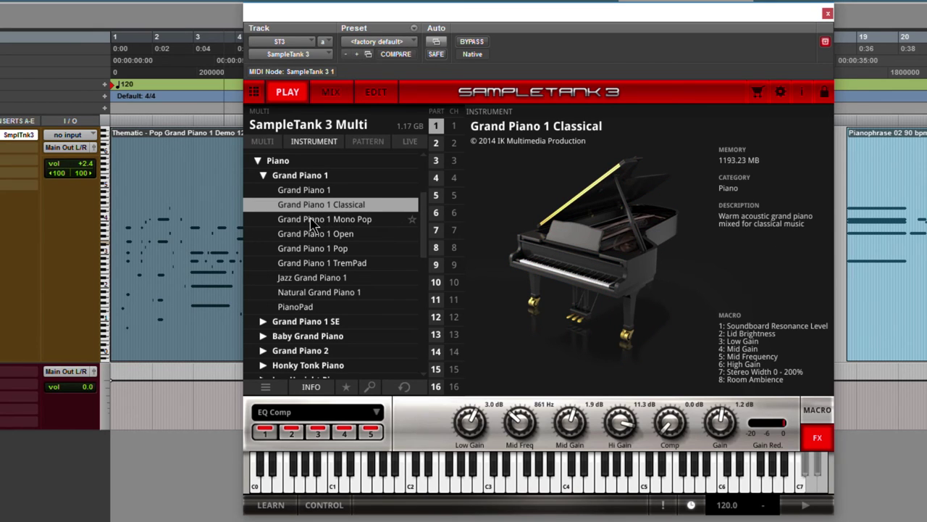
pyautogui.click(310, 217)
pyautogui.click(310, 210)
pyautogui.doubleClick(333, 207)
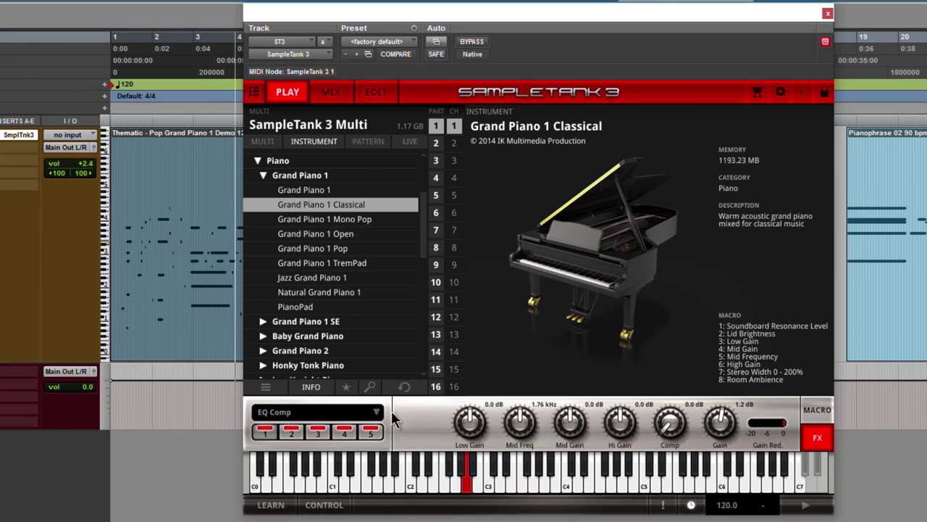
# Set Grand Piano 1 Classical's macros to Width 54 and Room 58
pyautogui.click(816, 410)
pyautogui.moveTo(737, 429); pyautogui.dragTo(737, 415)
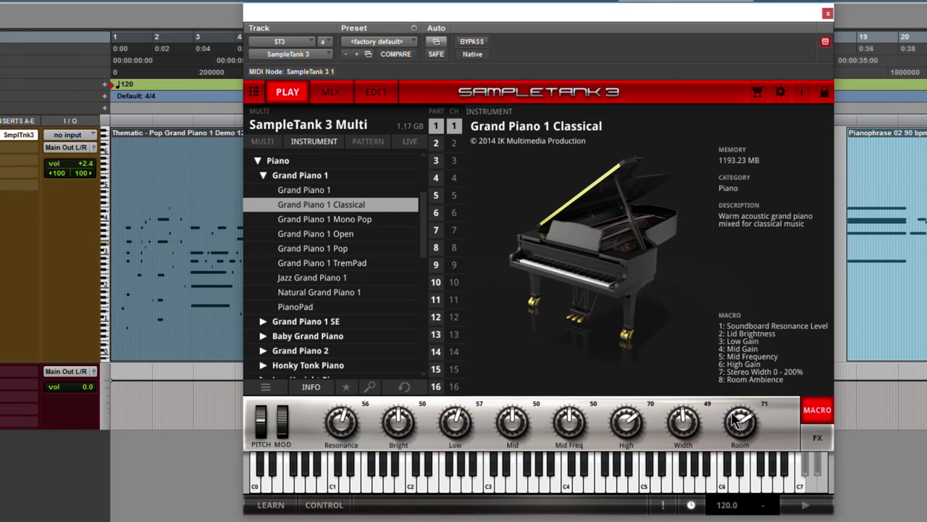
pyautogui.moveTo(691, 434); pyautogui.dragTo(690, 428)
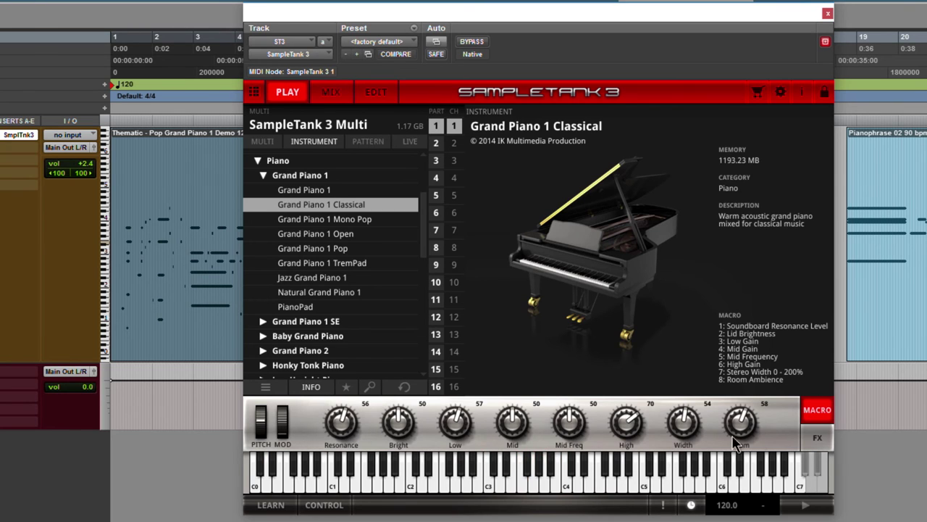
# Switch the ConvoRoom effect in the fifth slot to the Concert Hall impulse response and set Mix to 14 % while auditioning the track
pyautogui.click(818, 438)
pyautogui.click(368, 432)
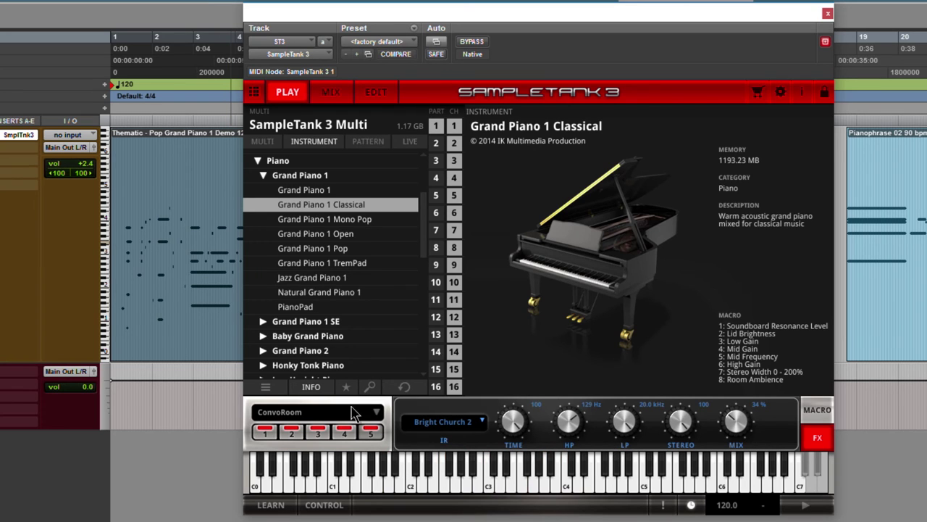
pyautogui.click(462, 430)
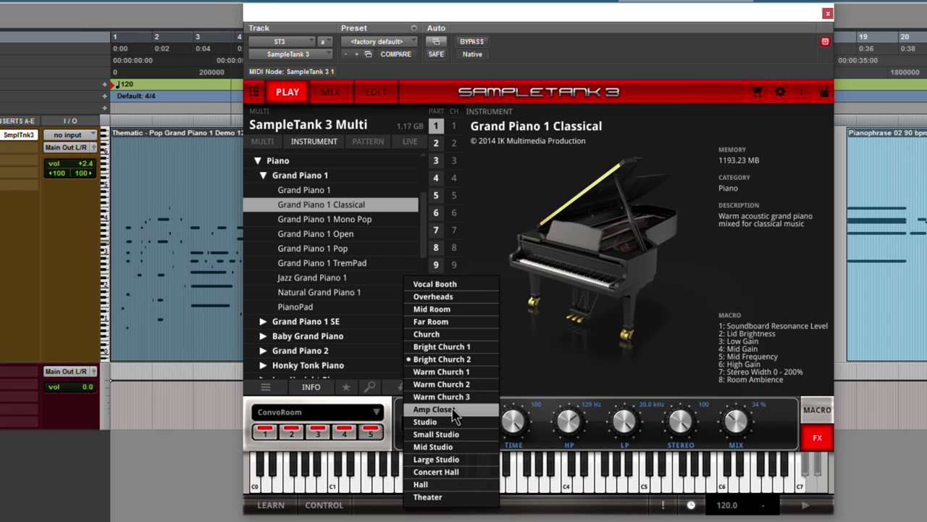
pyautogui.click(457, 472)
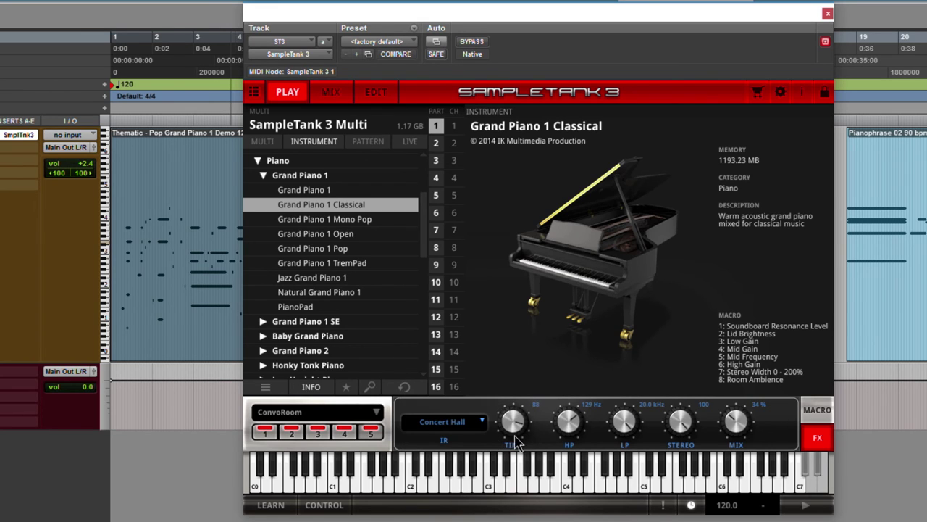
pyautogui.press('space')
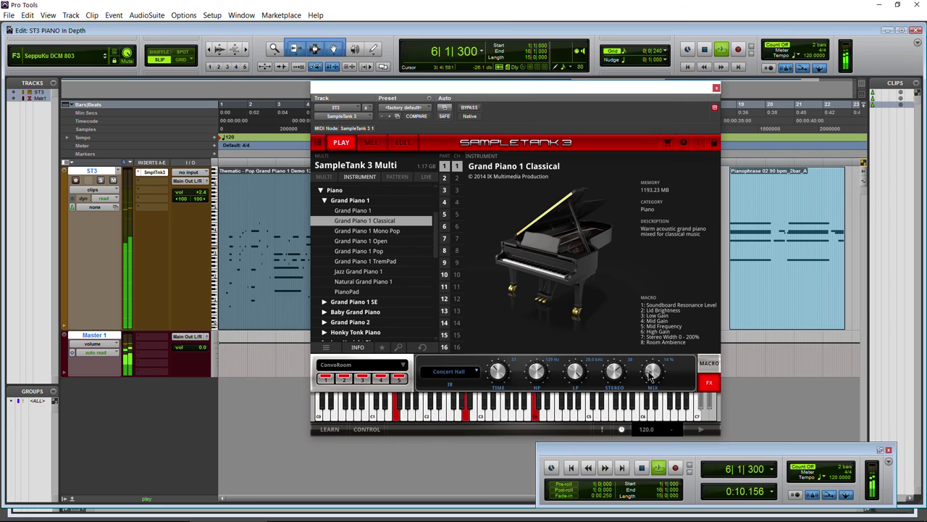
# Set the Room macro to 54 during playback and stop the track
pyautogui.click(709, 363)
pyautogui.moveTo(655, 374); pyautogui.dragTo(661, 384)
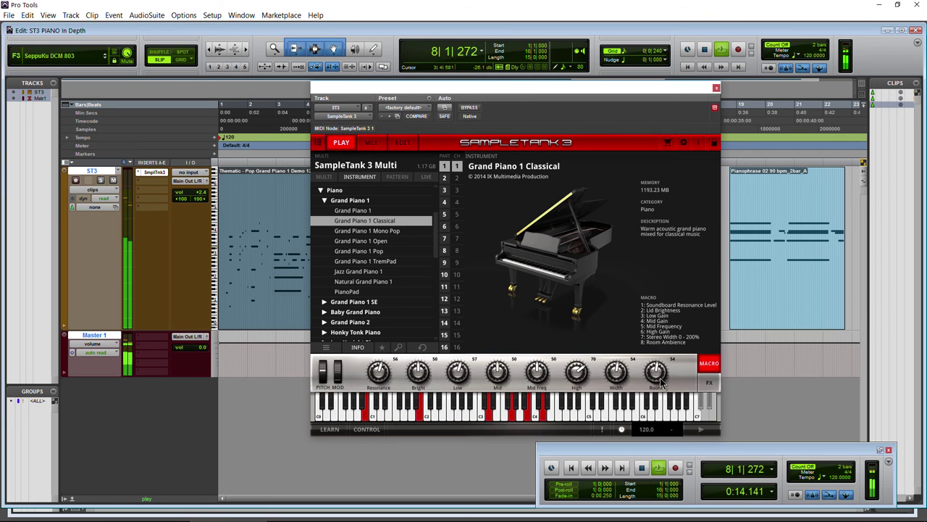
pyautogui.press('space')
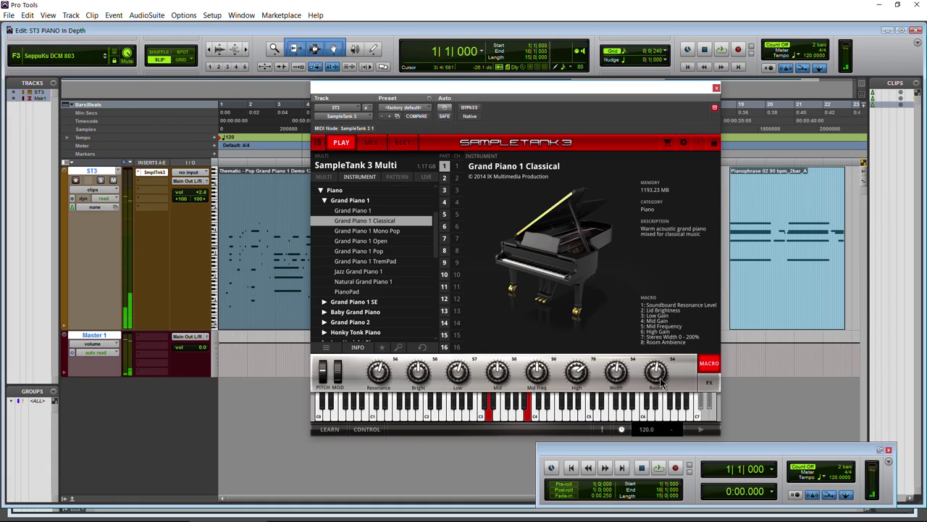
# Look through the pattern library's SynthPad and Piano categories and highlight the Ballad 01 150 bpm pattern
pyautogui.moveTo(437, 244)
pyautogui.mouseDown()
pyautogui.moveTo(437, 259)
pyautogui.moveTo(433, 230)
pyautogui.mouseUp()
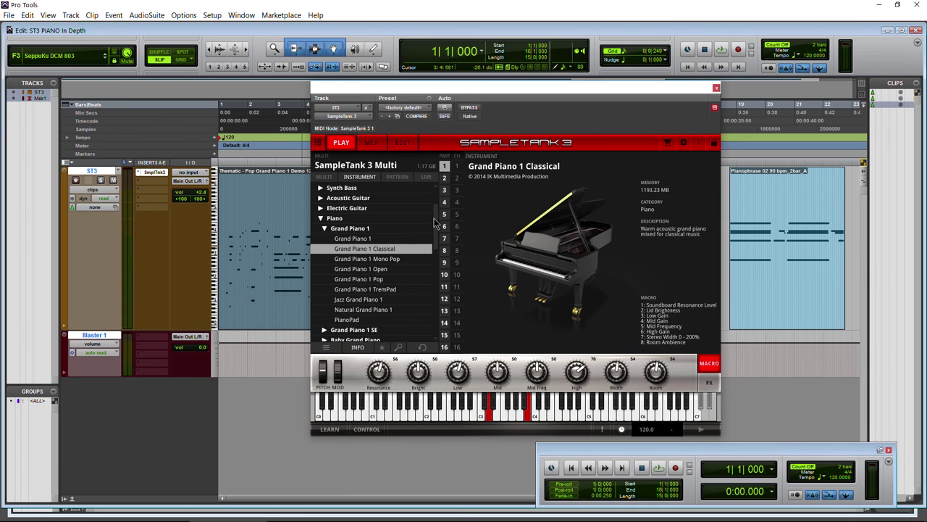
pyautogui.click(397, 177)
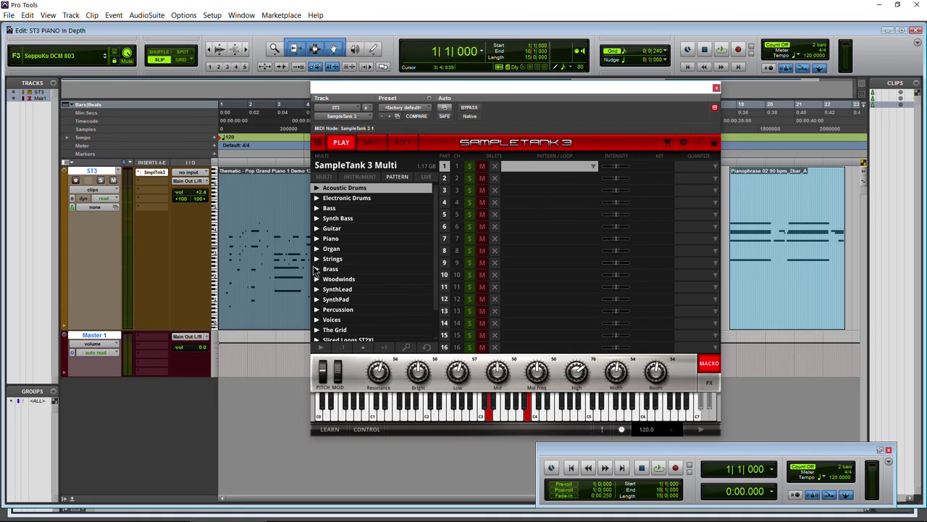
pyautogui.click(316, 300)
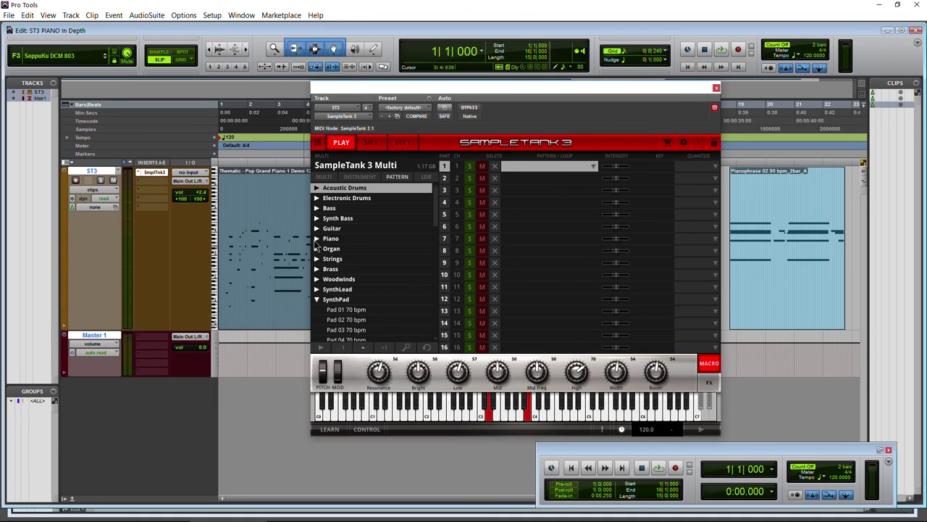
pyautogui.click(316, 239)
pyautogui.click(351, 248)
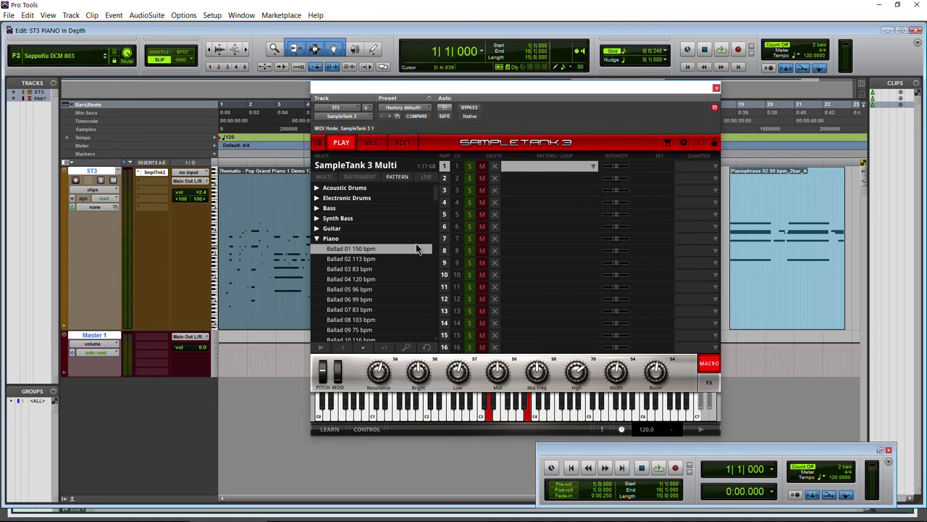
# Return to the instrument list, collapse the Grand Piano 1 group and look over the other piano groups down to Jazz Upright Piano
pyautogui.click(364, 178)
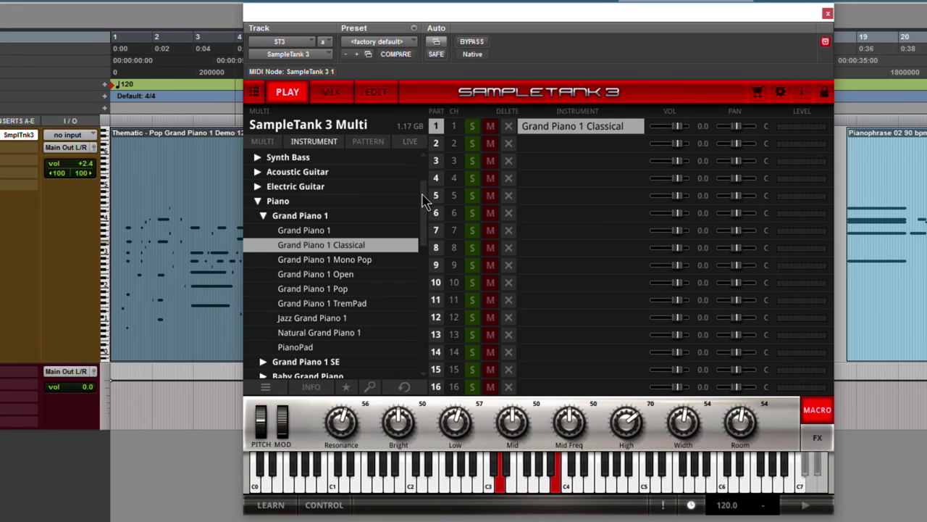
pyautogui.scroll(-1, 422, 194)
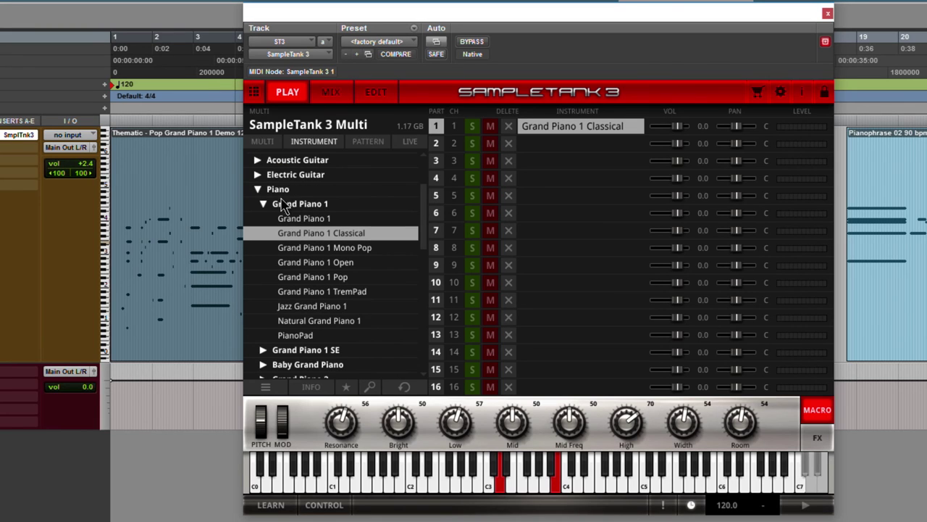
pyautogui.click(263, 204)
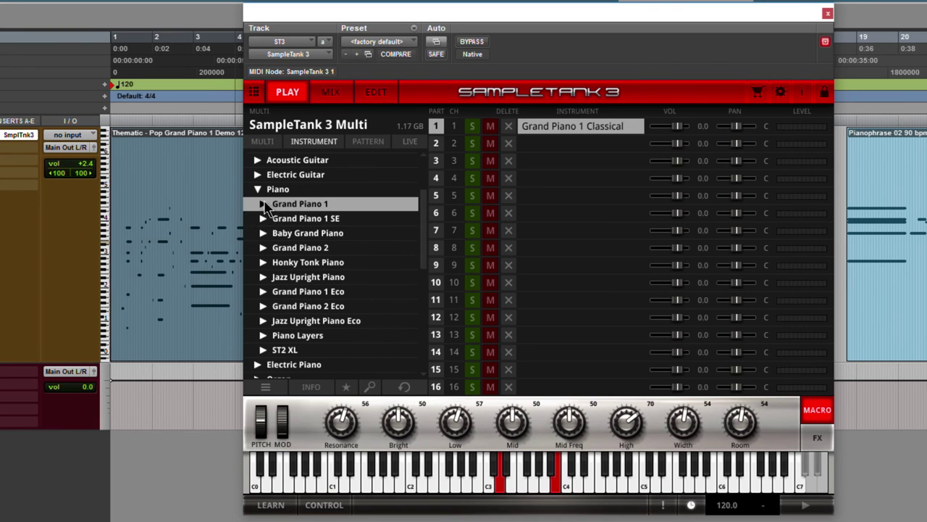
pyautogui.click(299, 249)
pyautogui.press('Up')
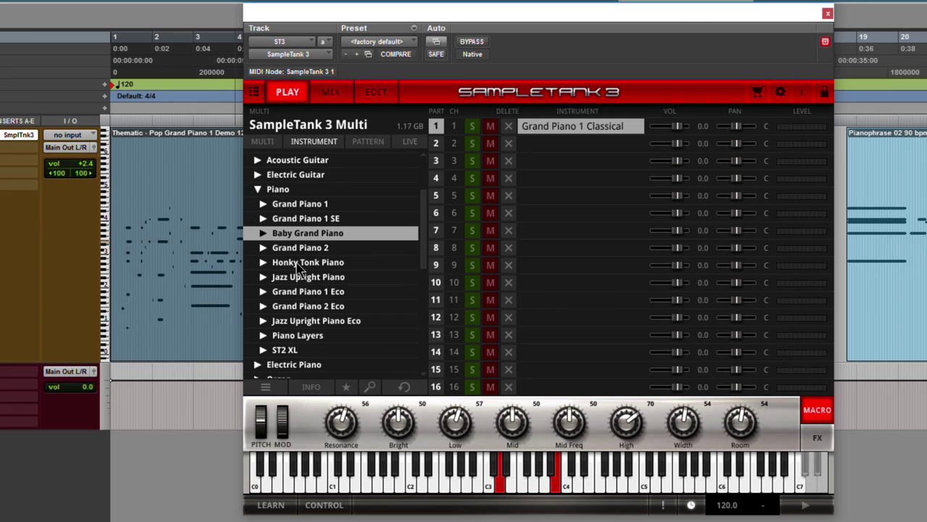
pyautogui.click(299, 264)
pyautogui.click(297, 281)
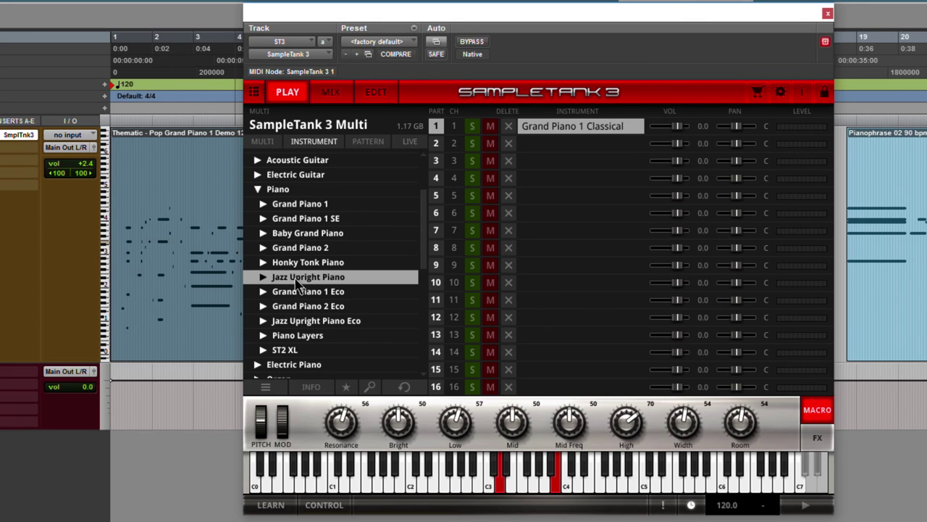